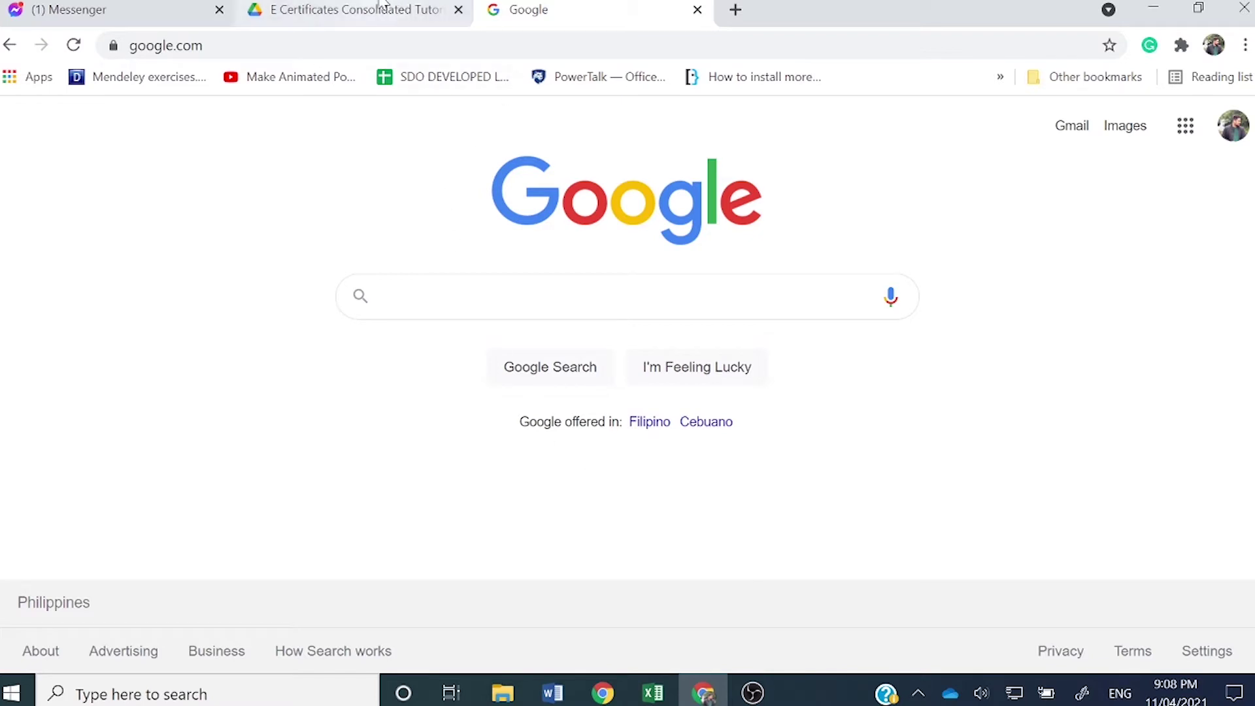
Step: In the E Certificates Consolidated Tutorial folder, select the Day 1–3 forms and open Day 1
click(353, 10)
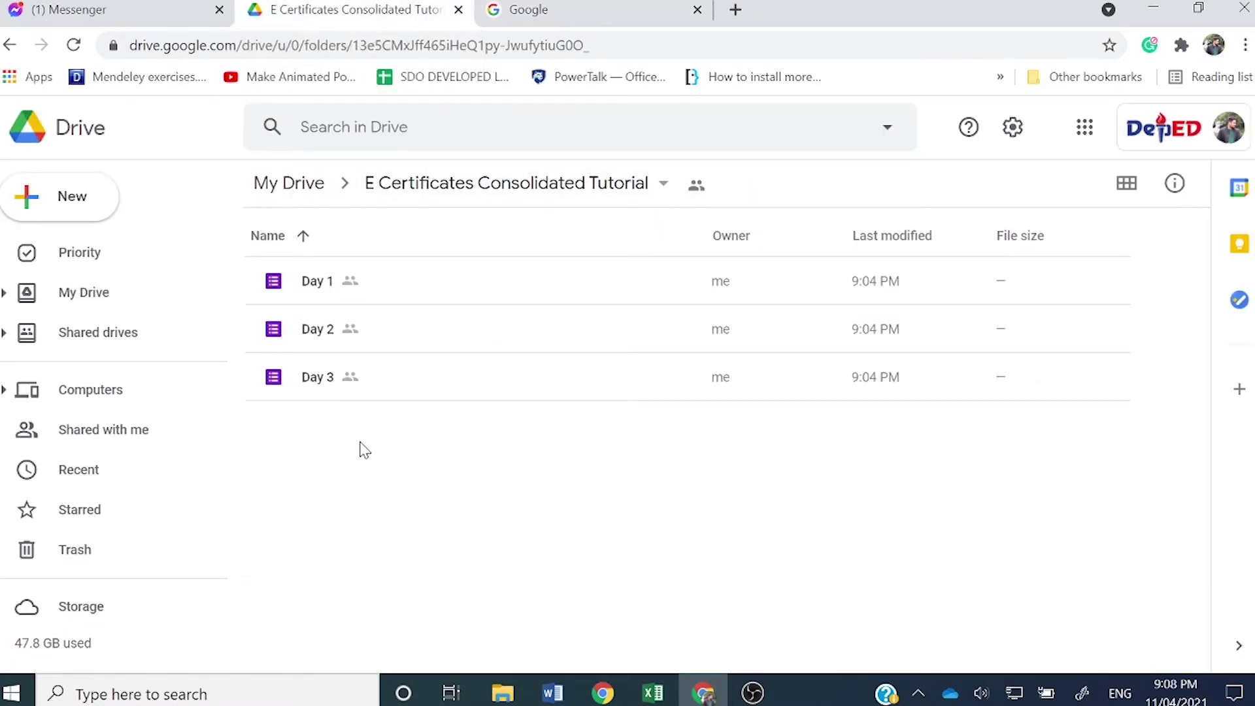
click(384, 291)
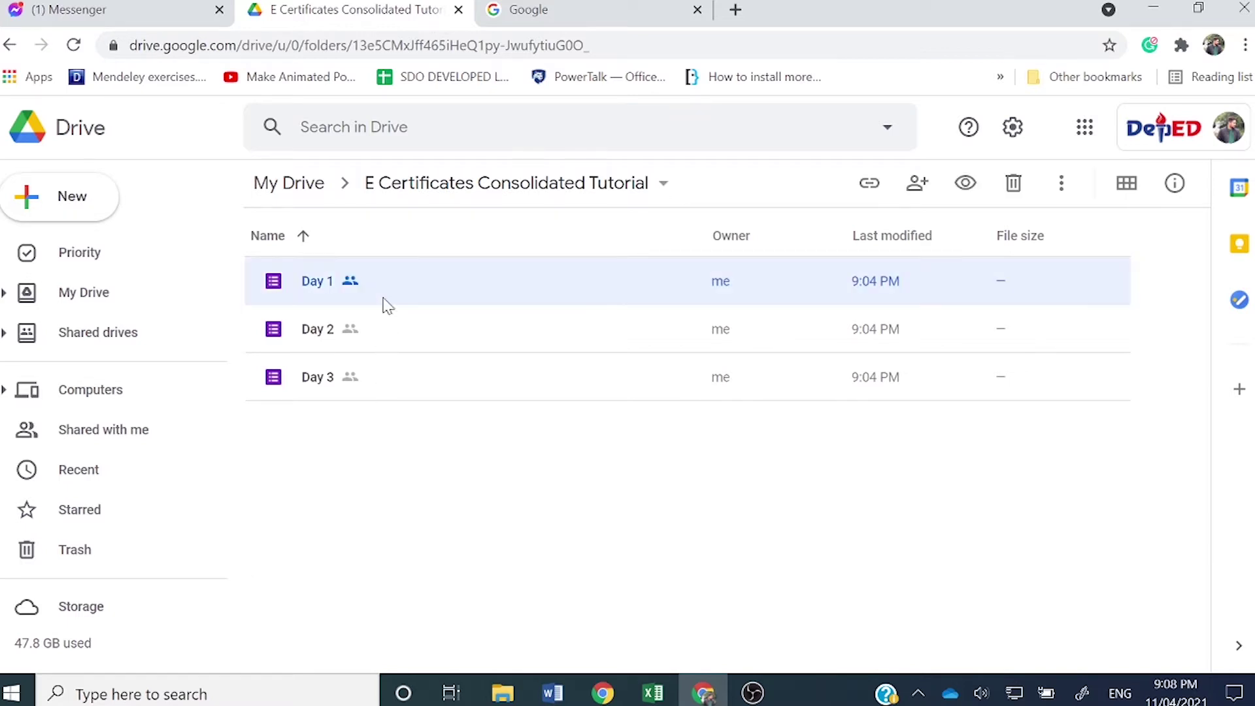
click(387, 329)
click(377, 389)
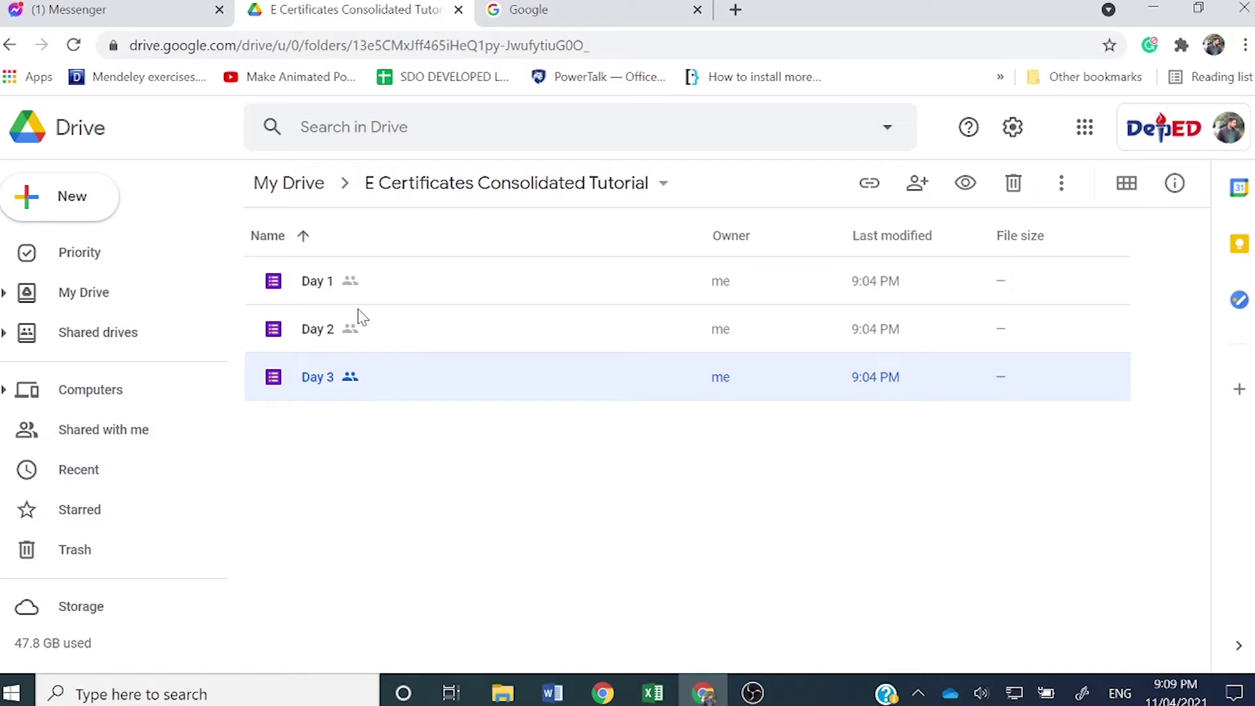
double_click(355, 286)
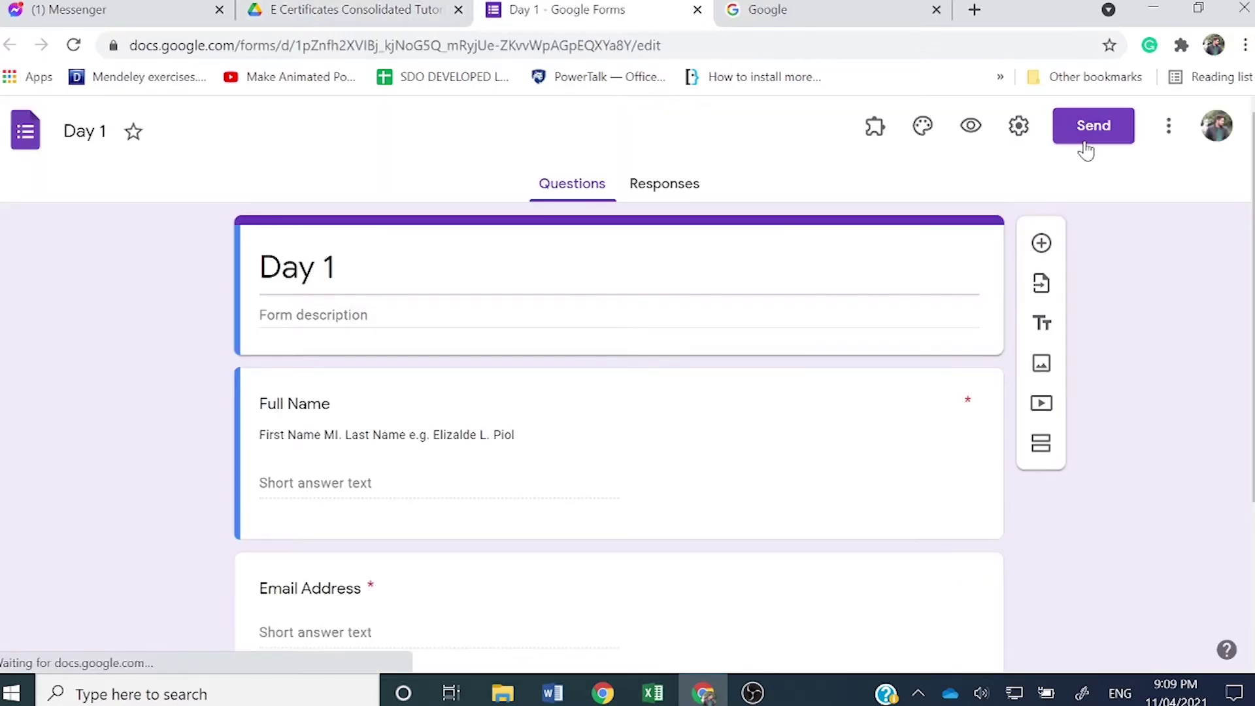
Step: Preview Day 1 and submit the first saved participant's autofilled details with 8 hours attended
click(971, 126)
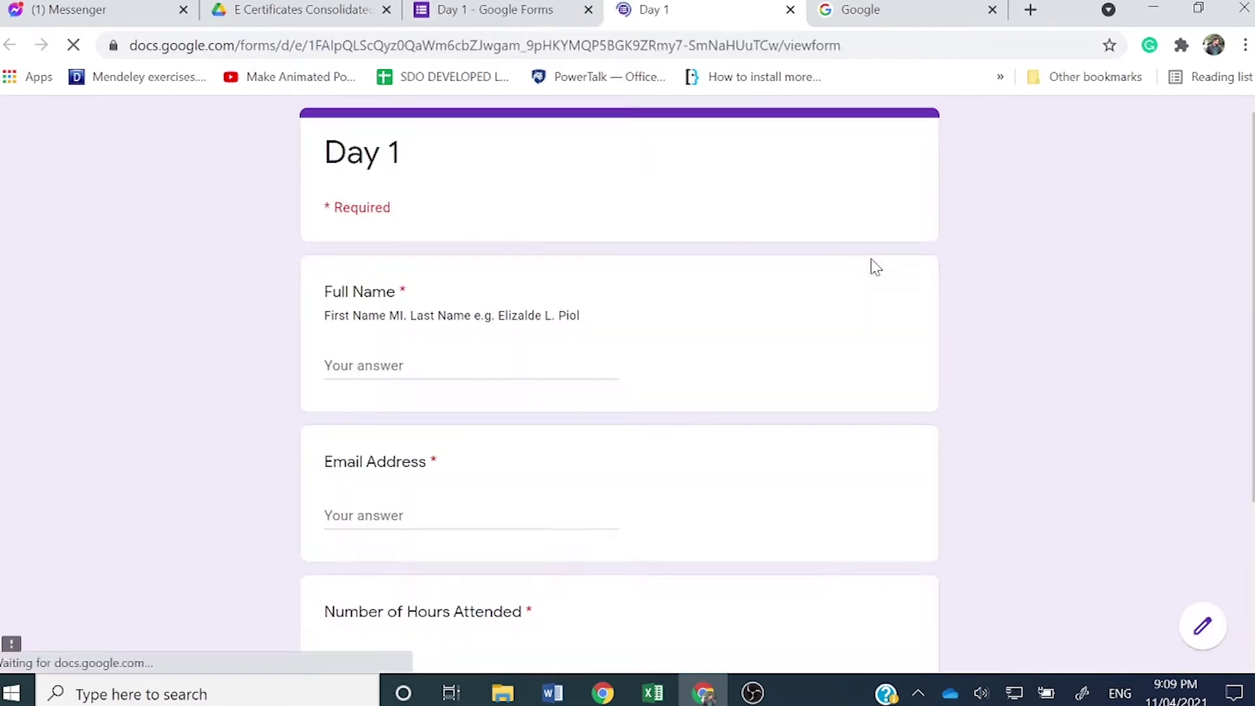
click(556, 363)
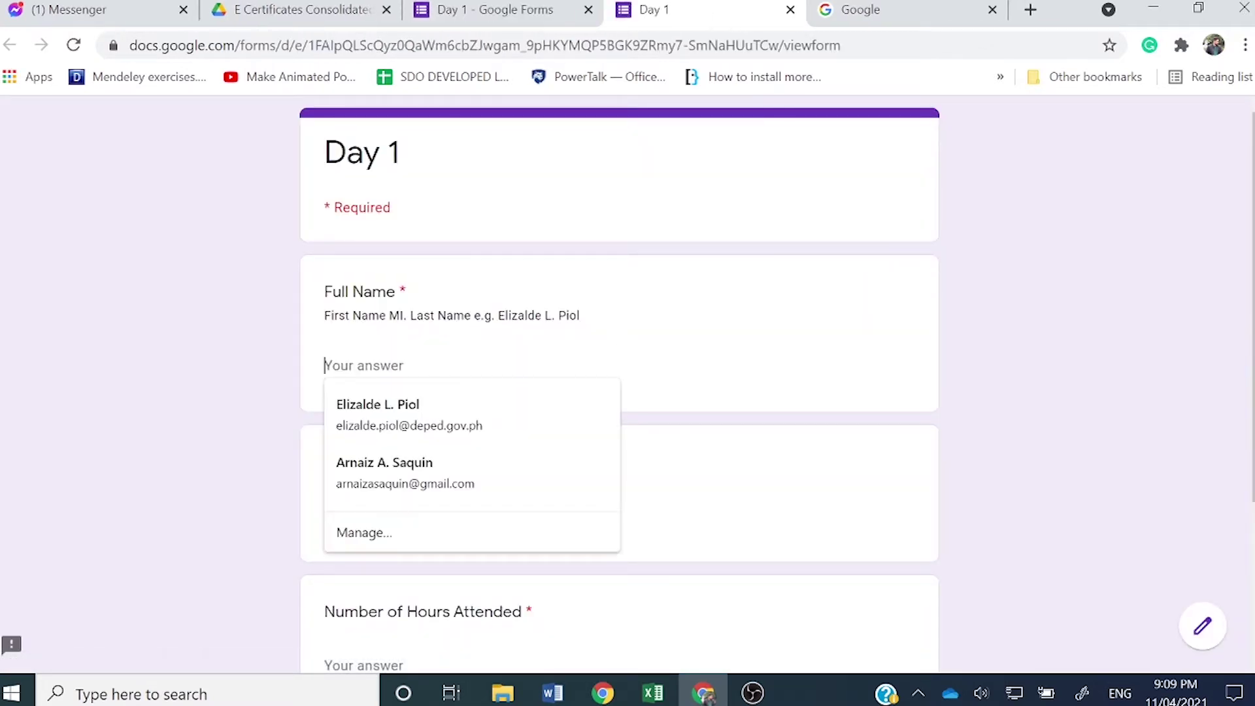
click(484, 415)
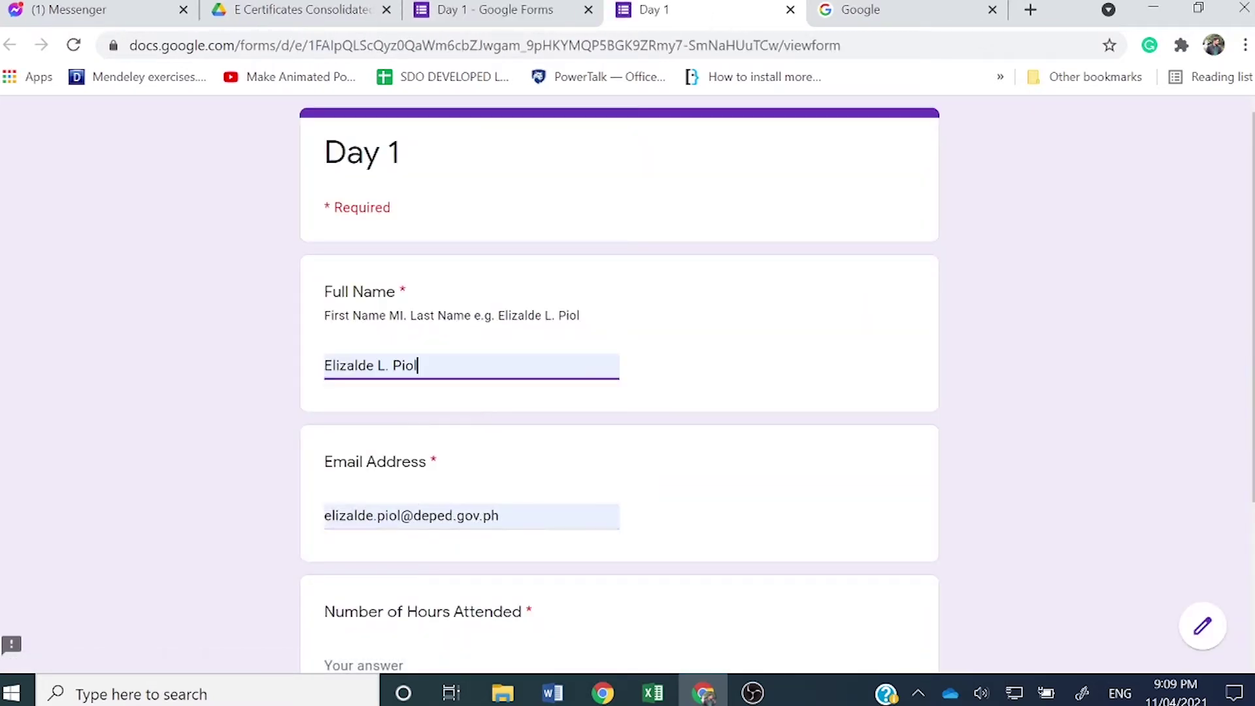
scroll(555, 591, down, 1)
scroll(555, 591, down, 2)
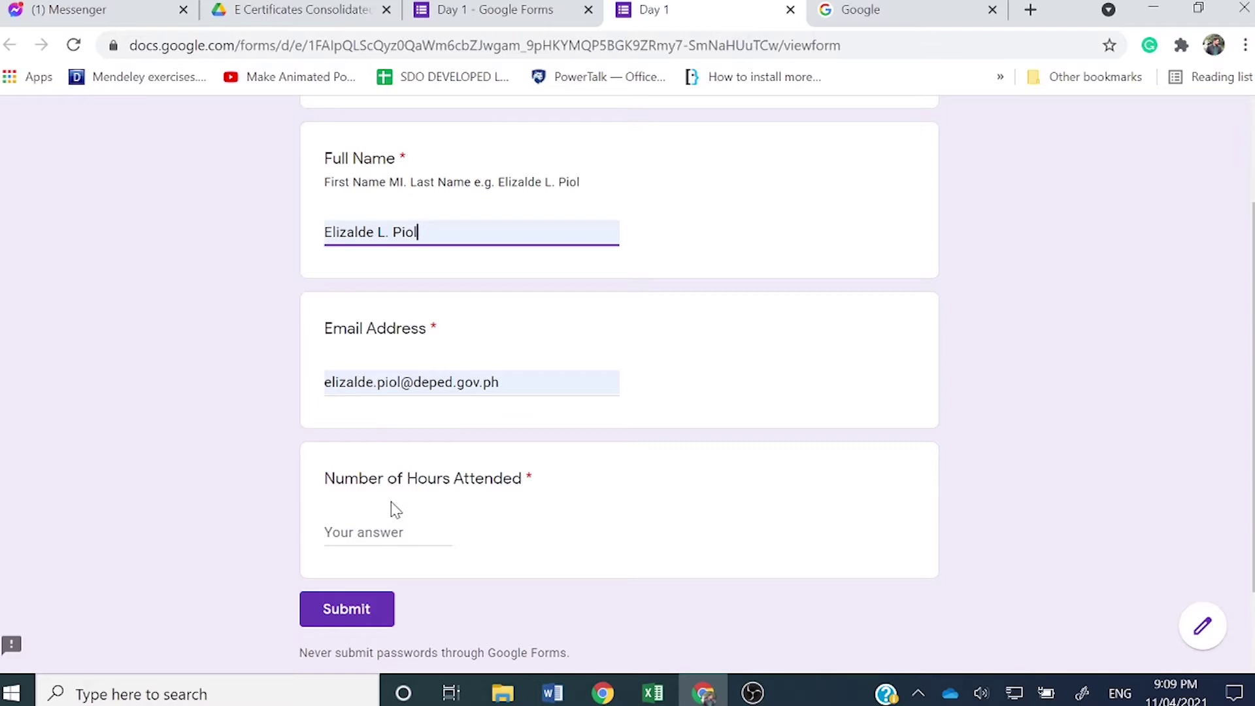
click(388, 532)
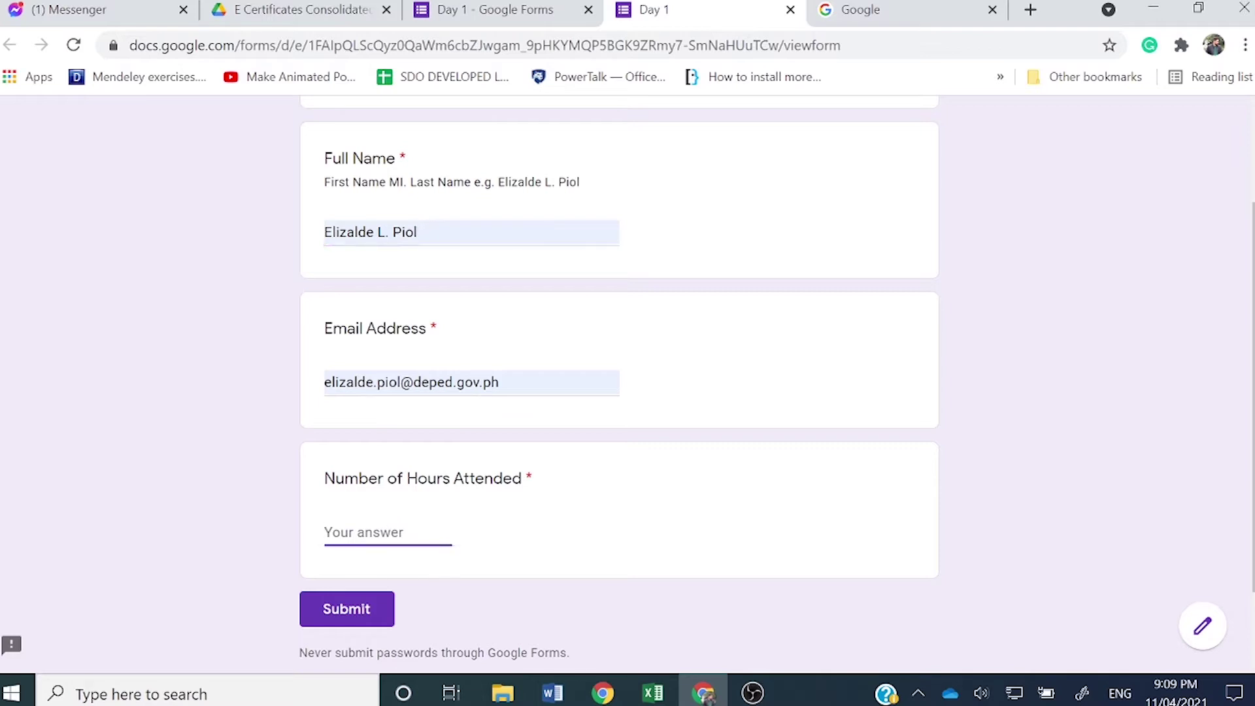
text(8)
click(336, 614)
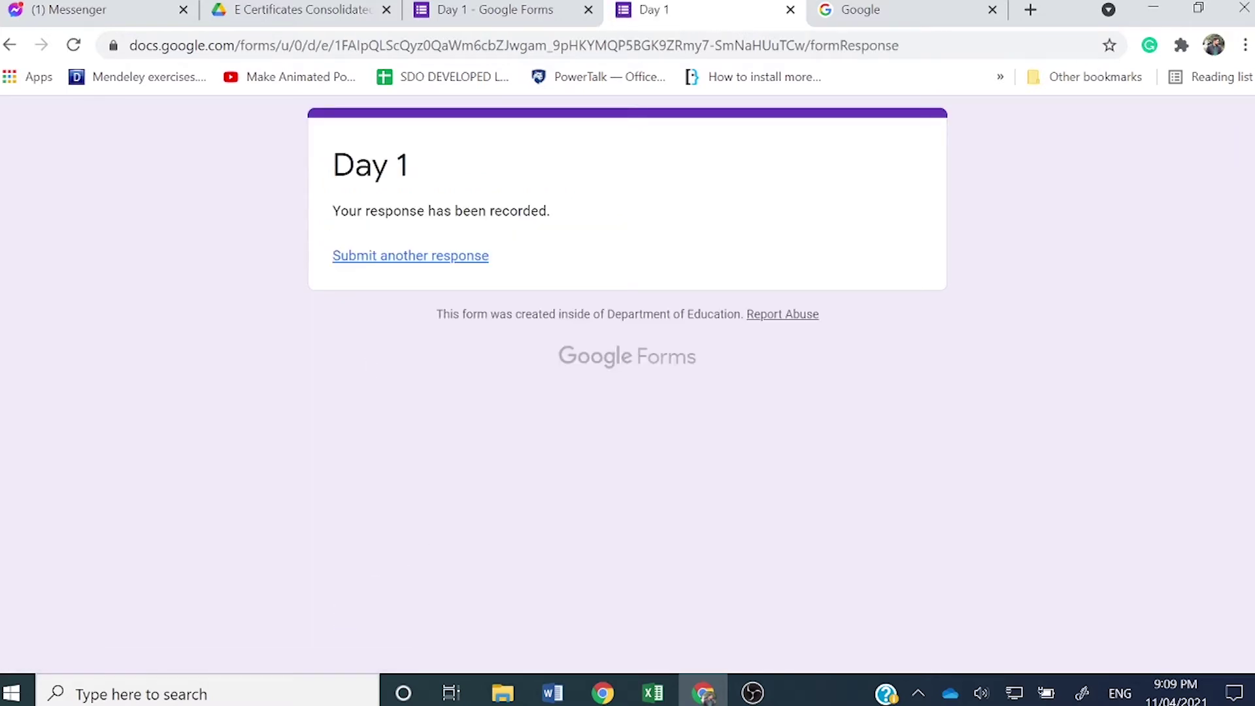
Step: Submit a second Day 1 response autofilled with the second saved participant and 8 hours
click(375, 260)
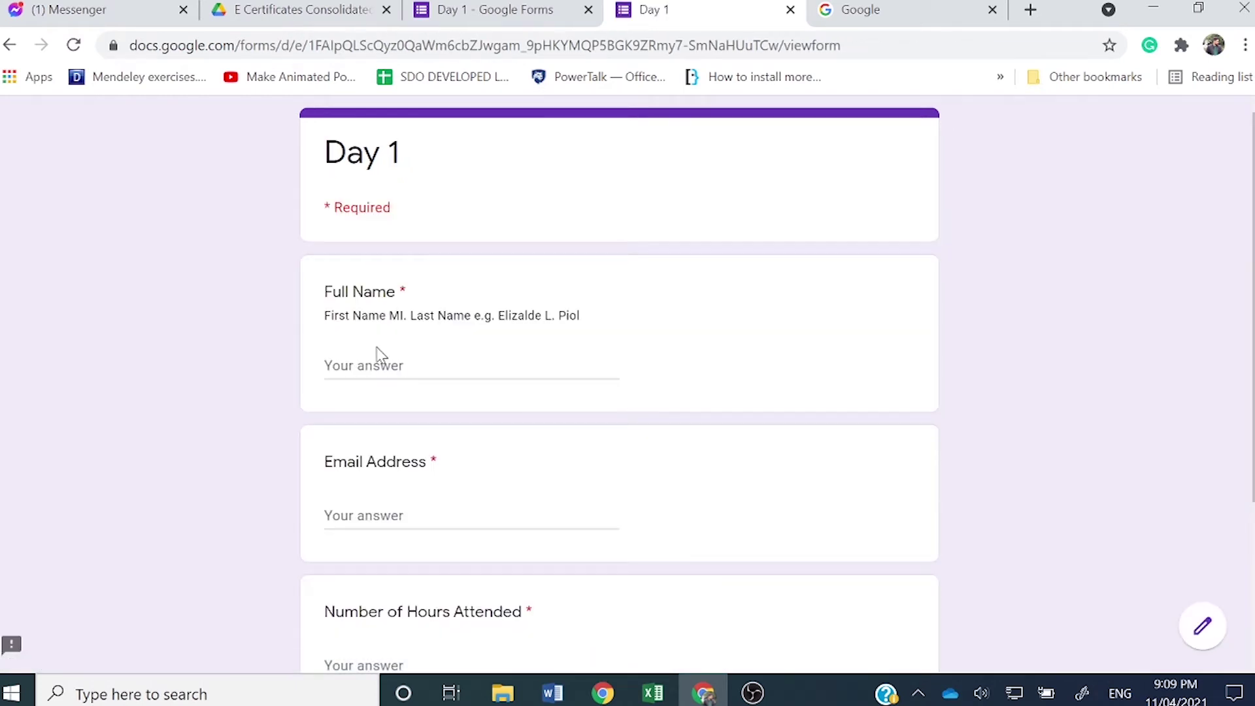
click(380, 358)
click(397, 484)
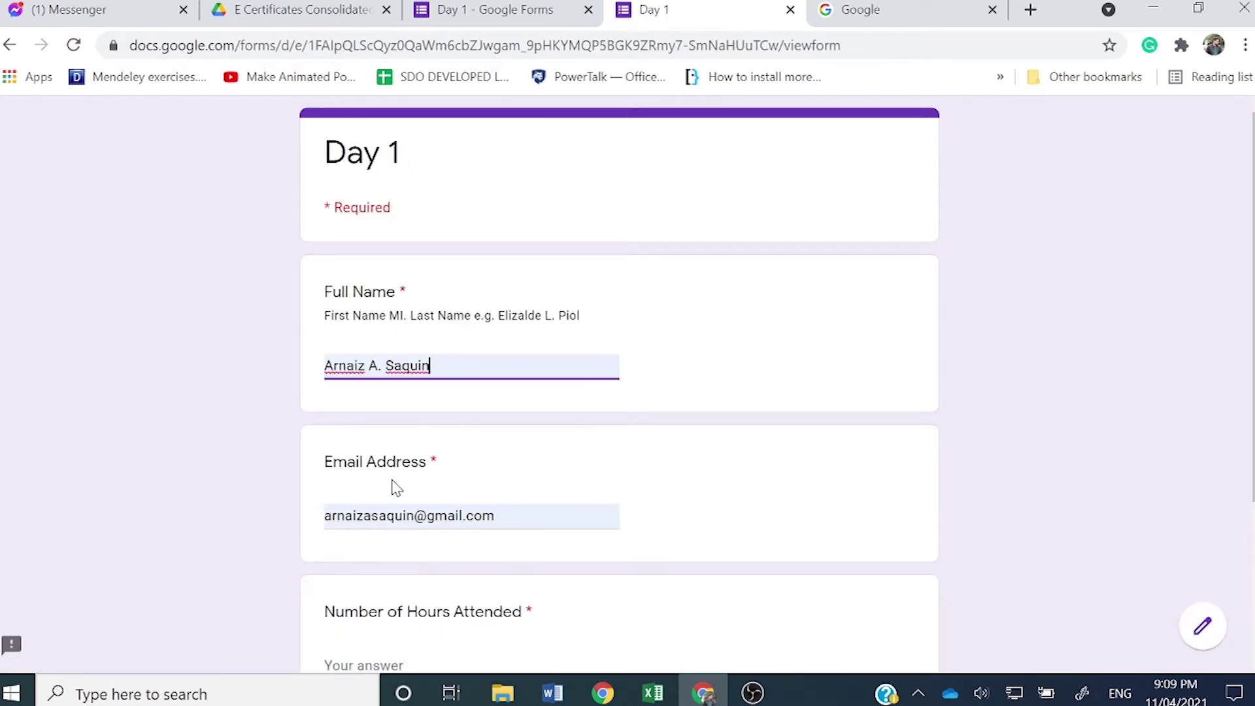
scroll(396, 488, down, 3)
click(366, 436)
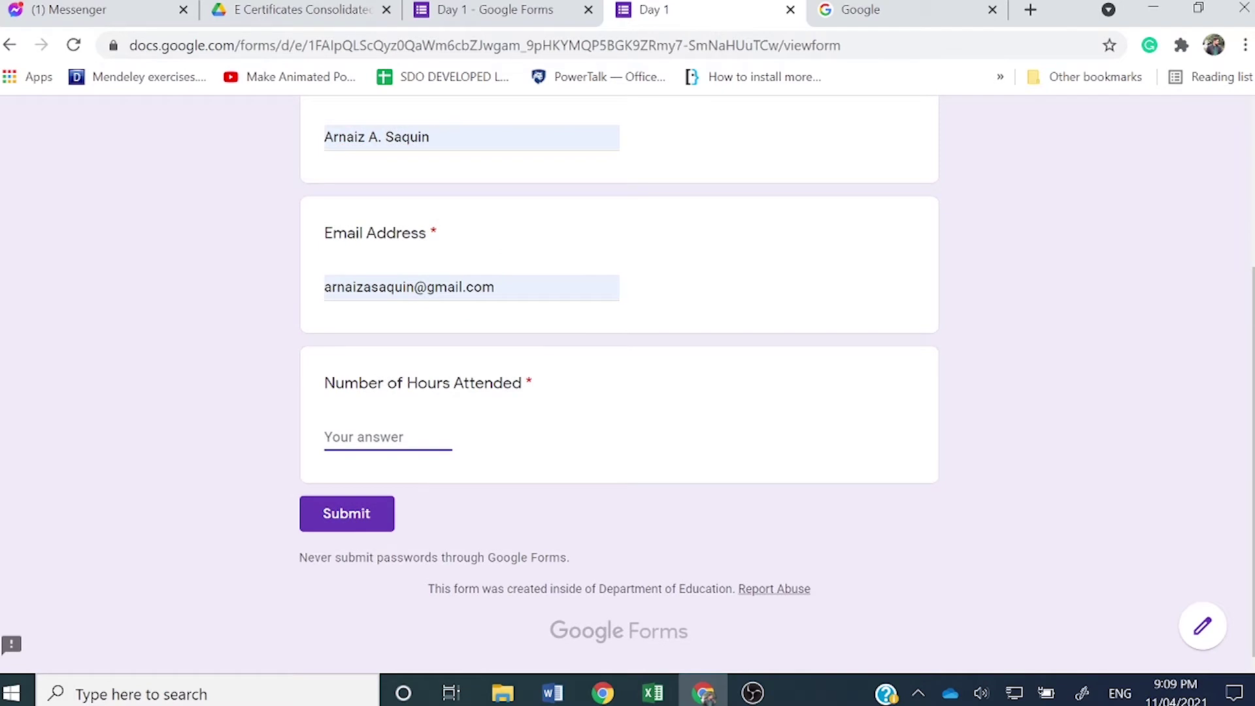
text(8)
click(354, 516)
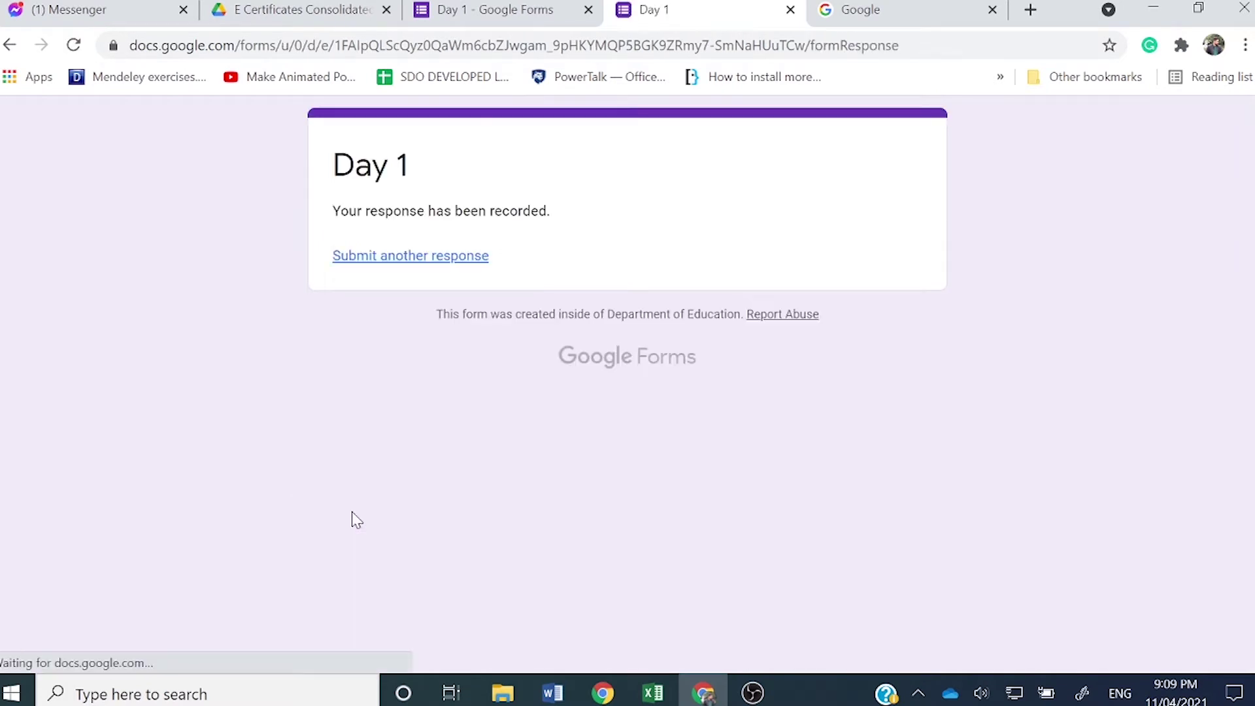
Step: Submit a third Day 1 response with a typed full name, email and 8 hours, then close both Day 1 tabs
click(435, 259)
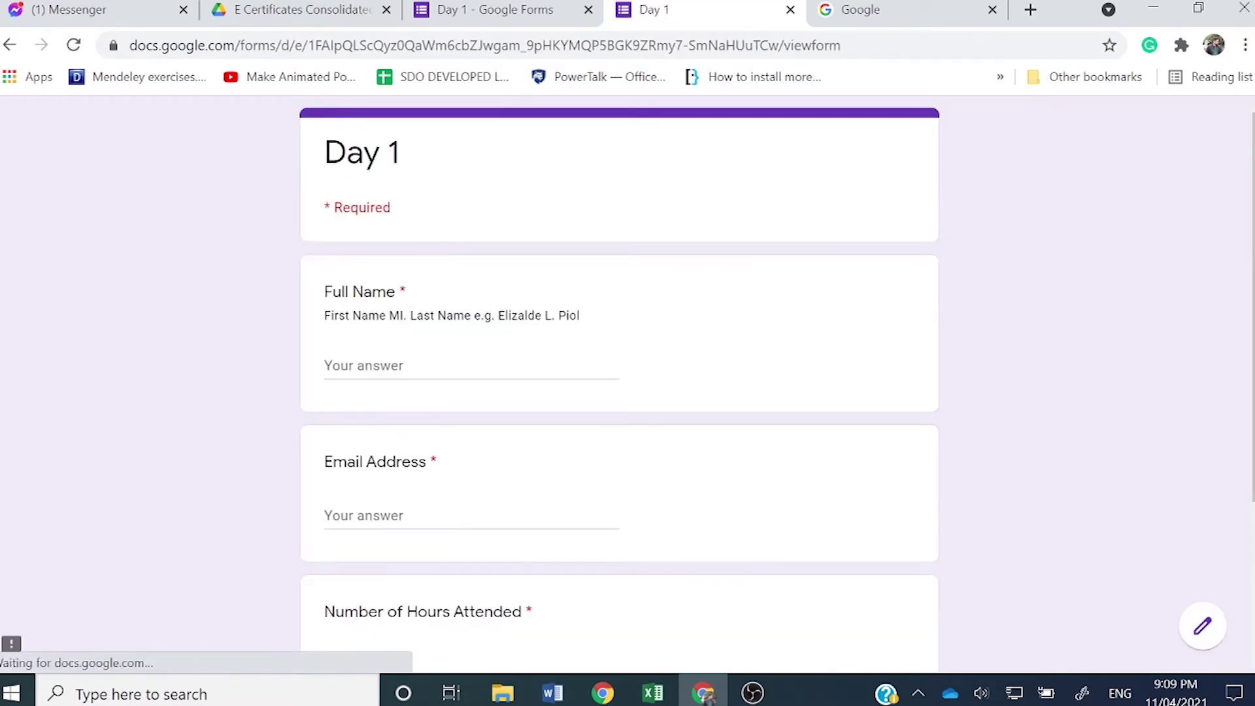
click(392, 365)
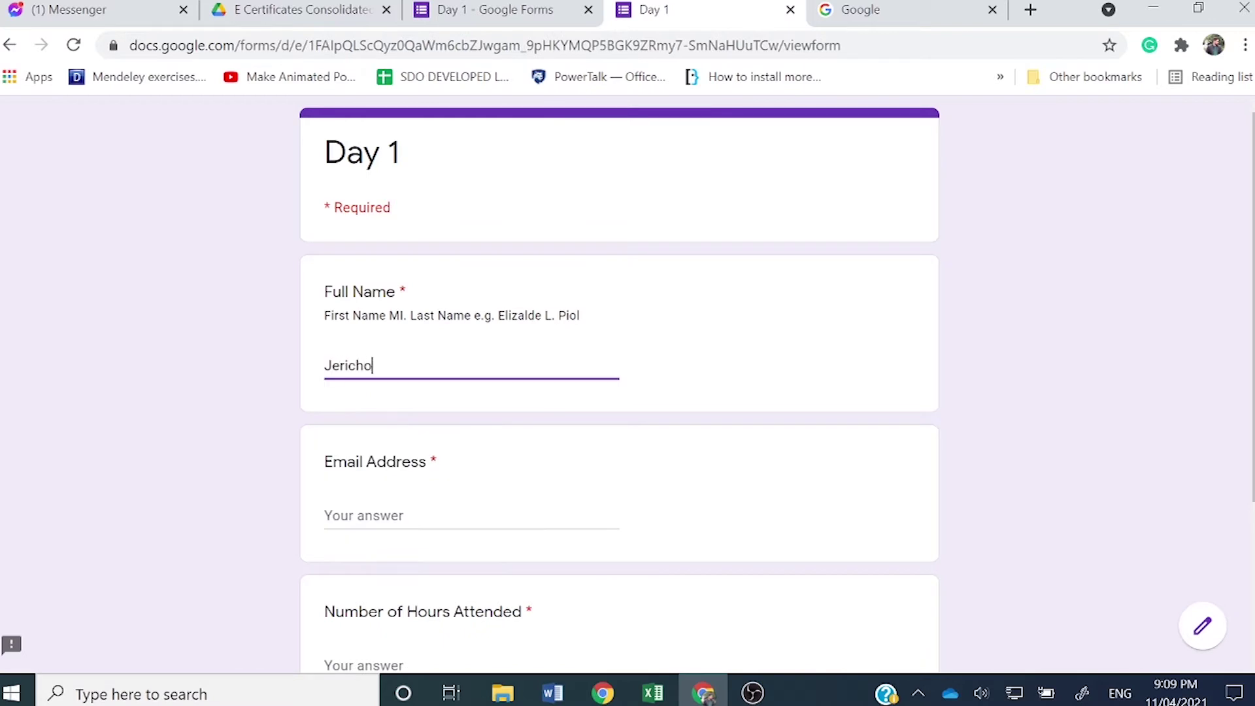
click(364, 516)
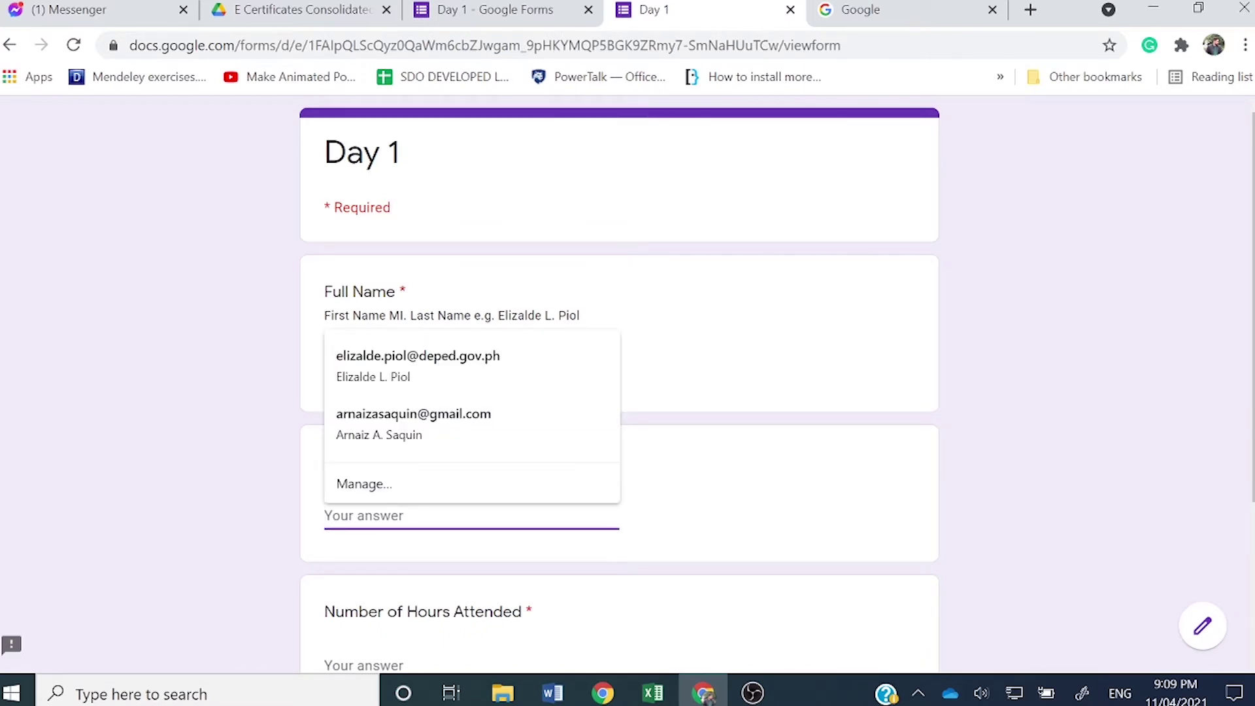
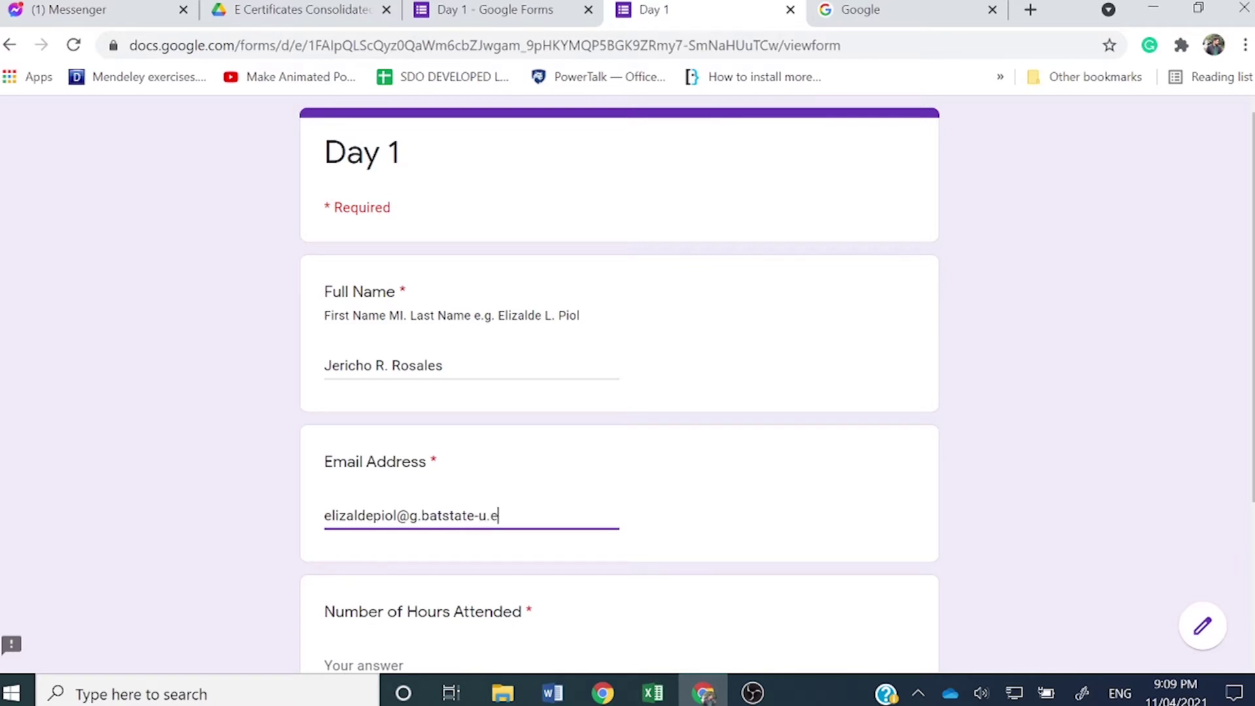
scroll(620, 393, down, 2)
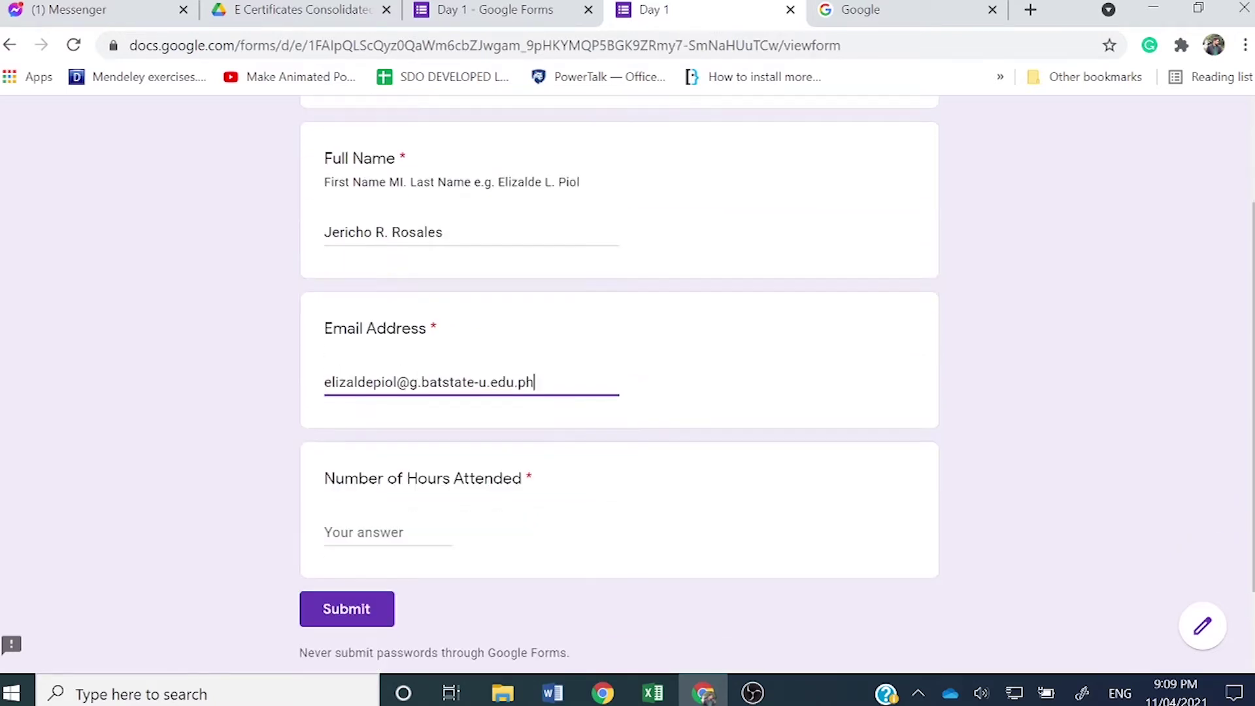
key(Tab)
text(8)
click(360, 629)
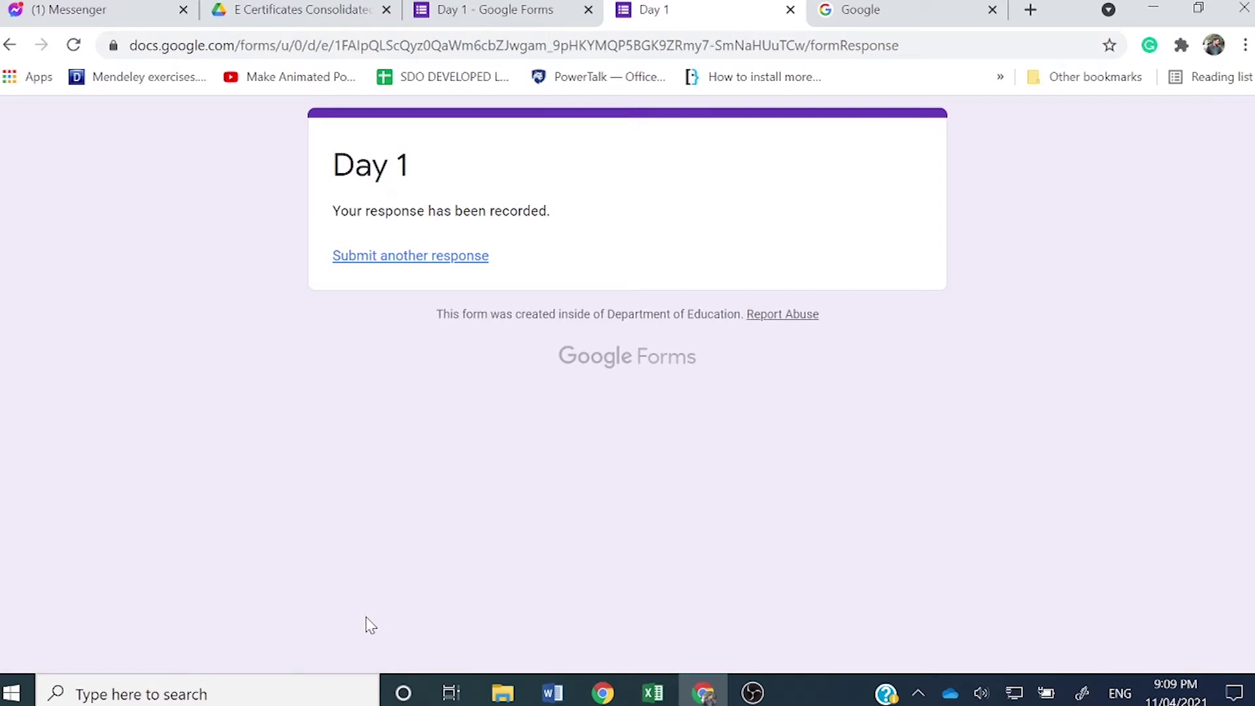
click(790, 9)
click(791, 10)
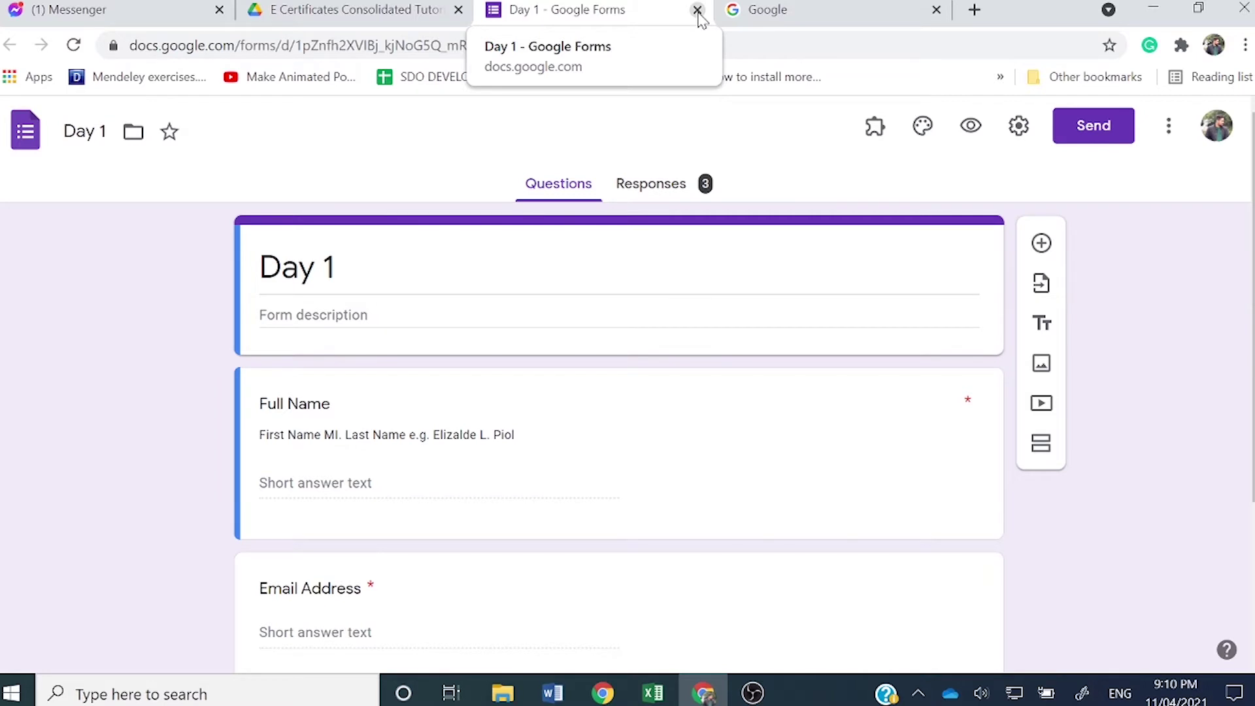
click(698, 11)
Step: Open the Day 2 form and submit a response for the first saved participant with 8 hours
click(325, 8)
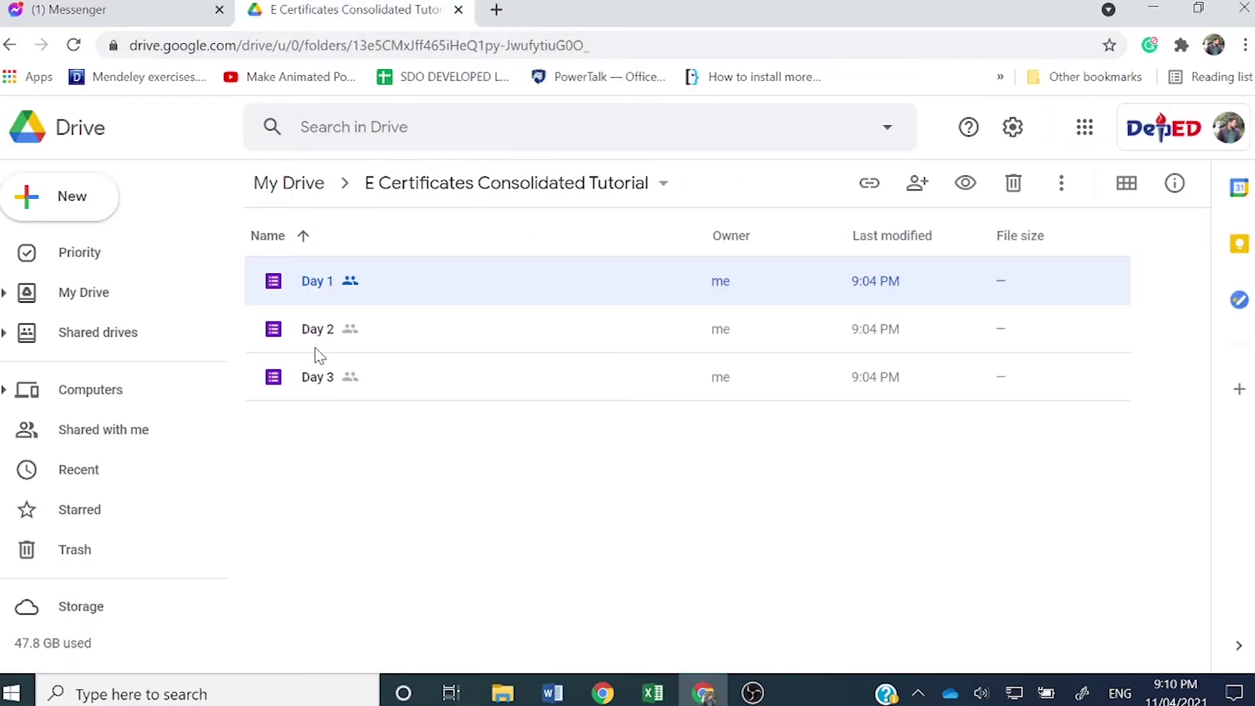
click(330, 333)
double_click(330, 332)
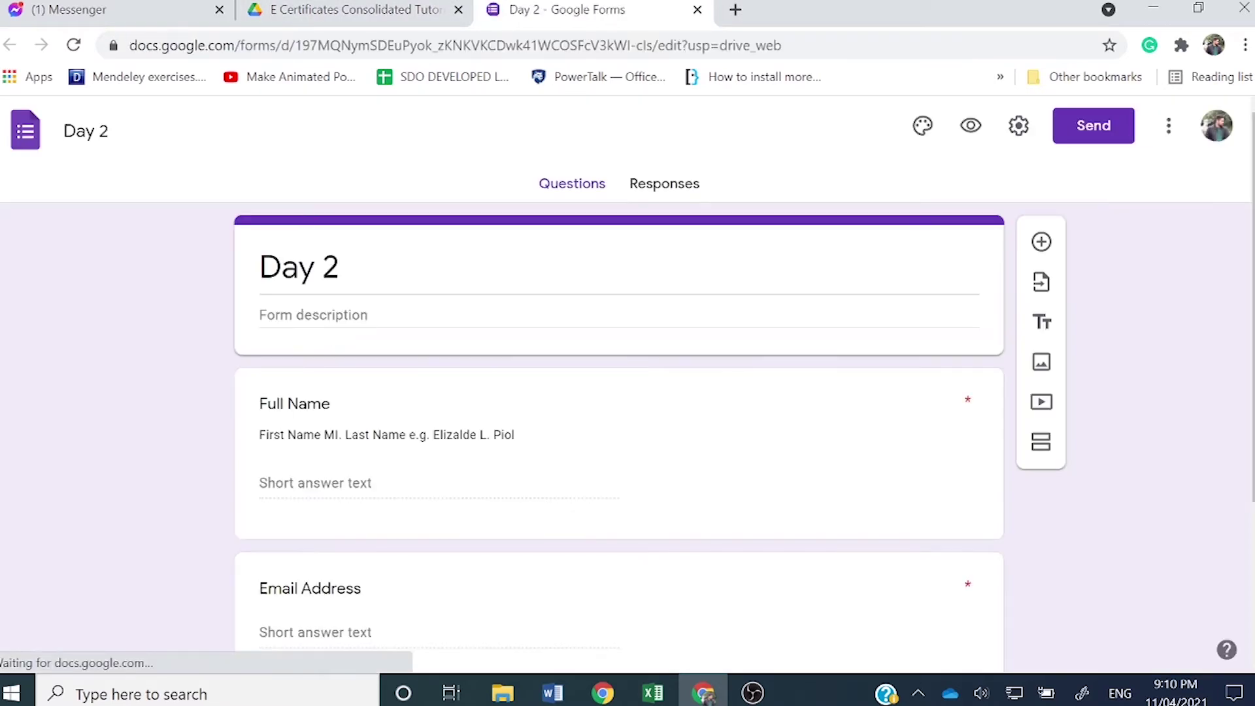
click(972, 128)
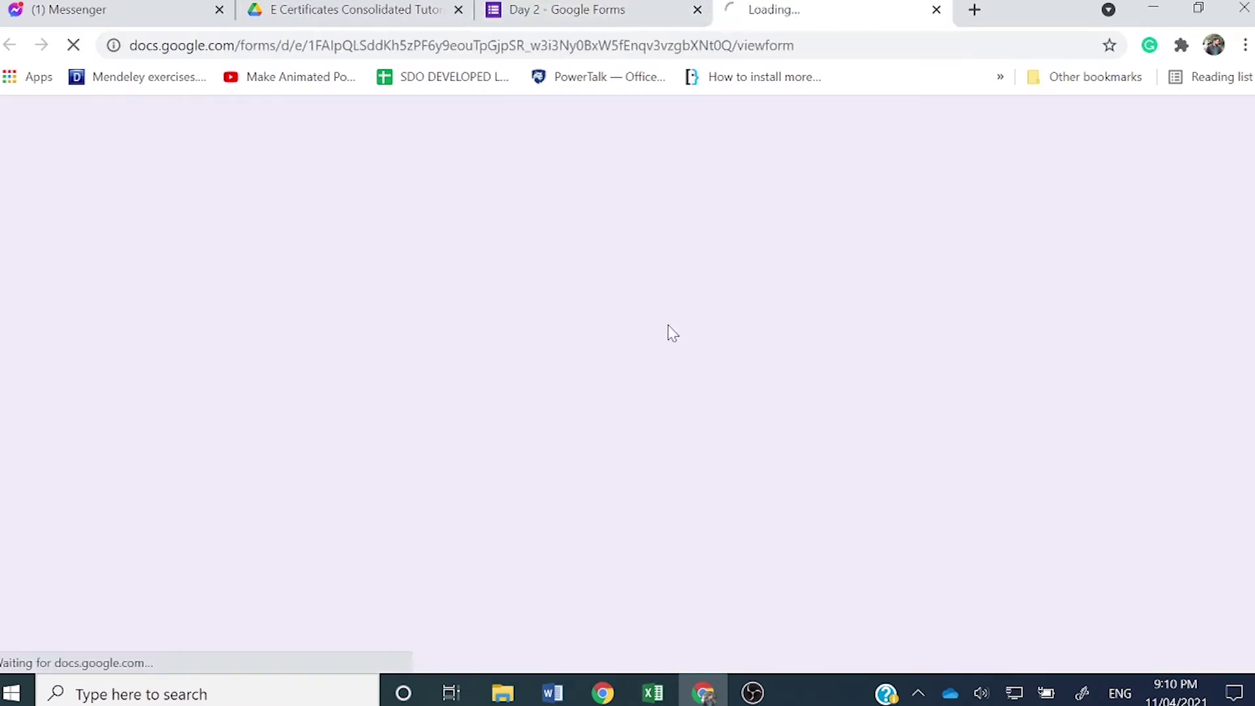
click(613, 370)
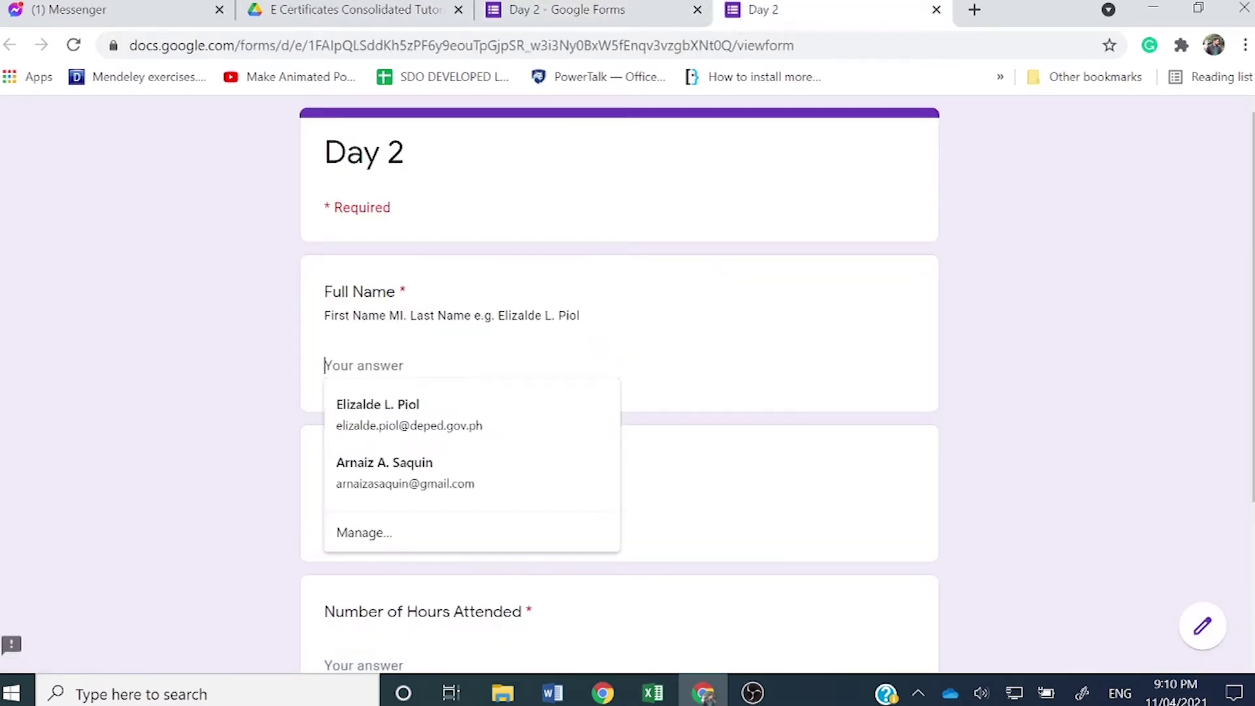
click(509, 411)
scroll(348, 561, down, 3)
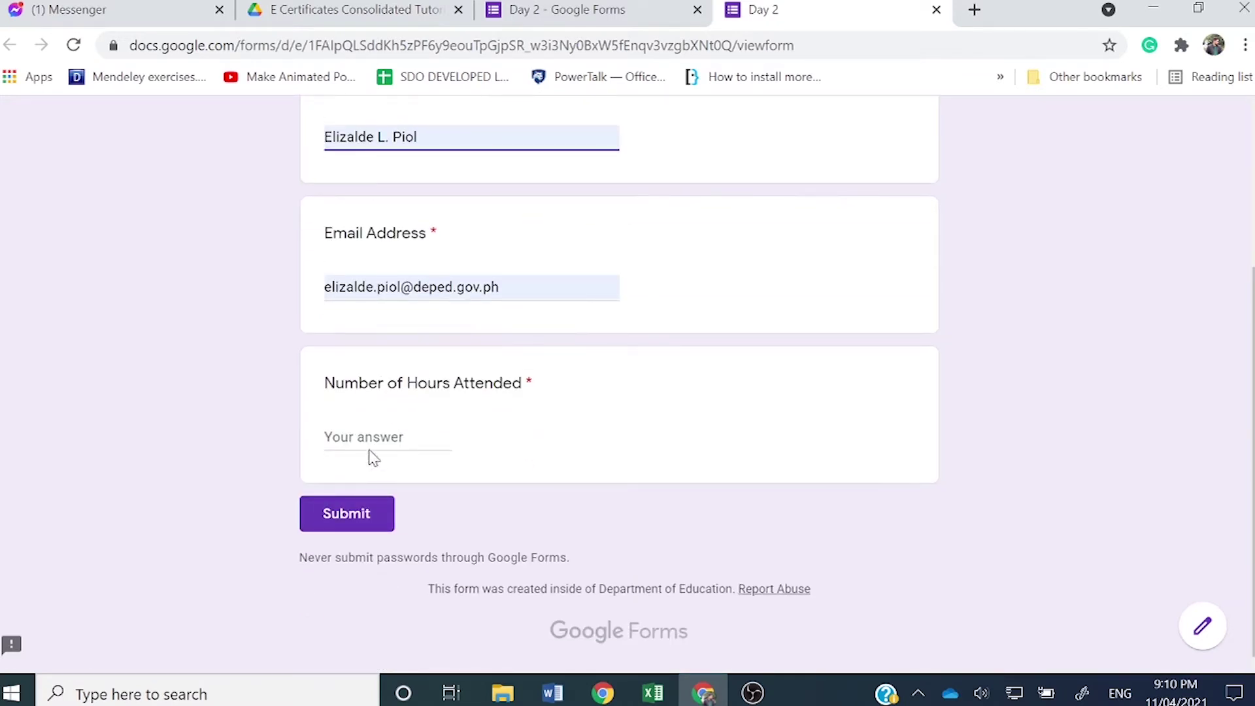
click(374, 452)
text(8)
click(376, 523)
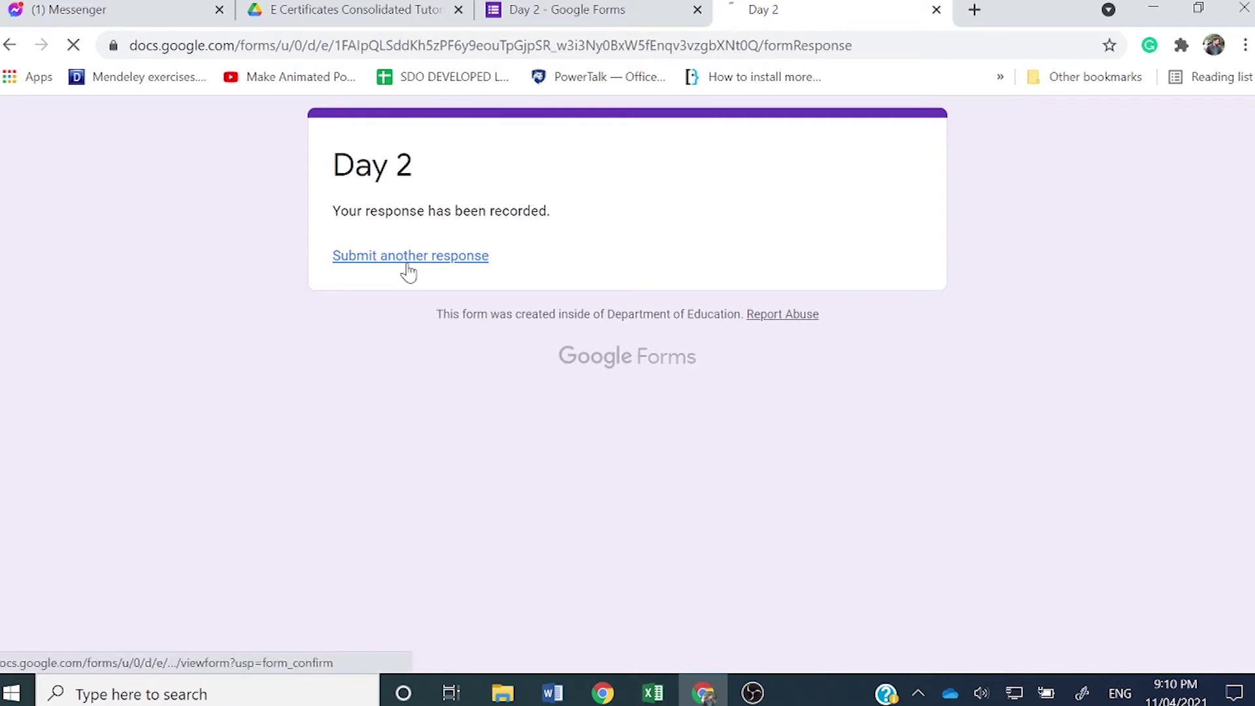
Step: Submit a second Day 2 response for the second saved participant with 8 hours, then close the Day 2 tabs
click(406, 257)
click(393, 366)
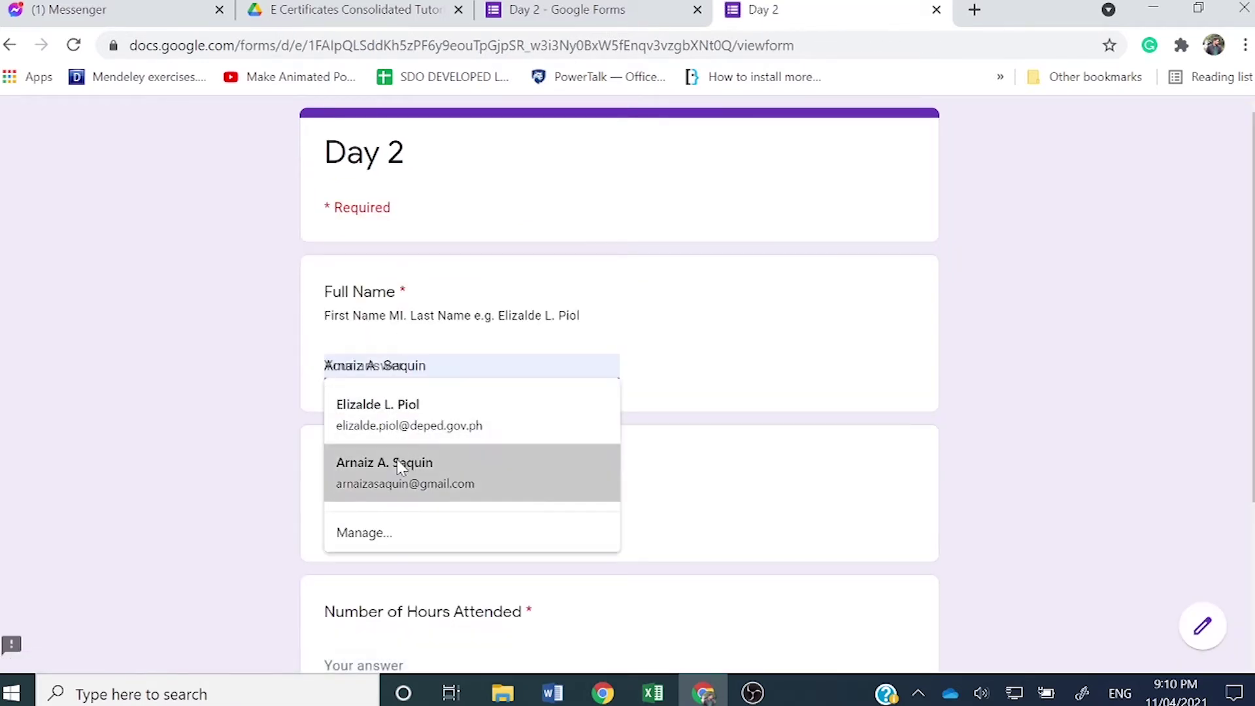
click(400, 459)
scroll(365, 562, down, 3)
click(340, 520)
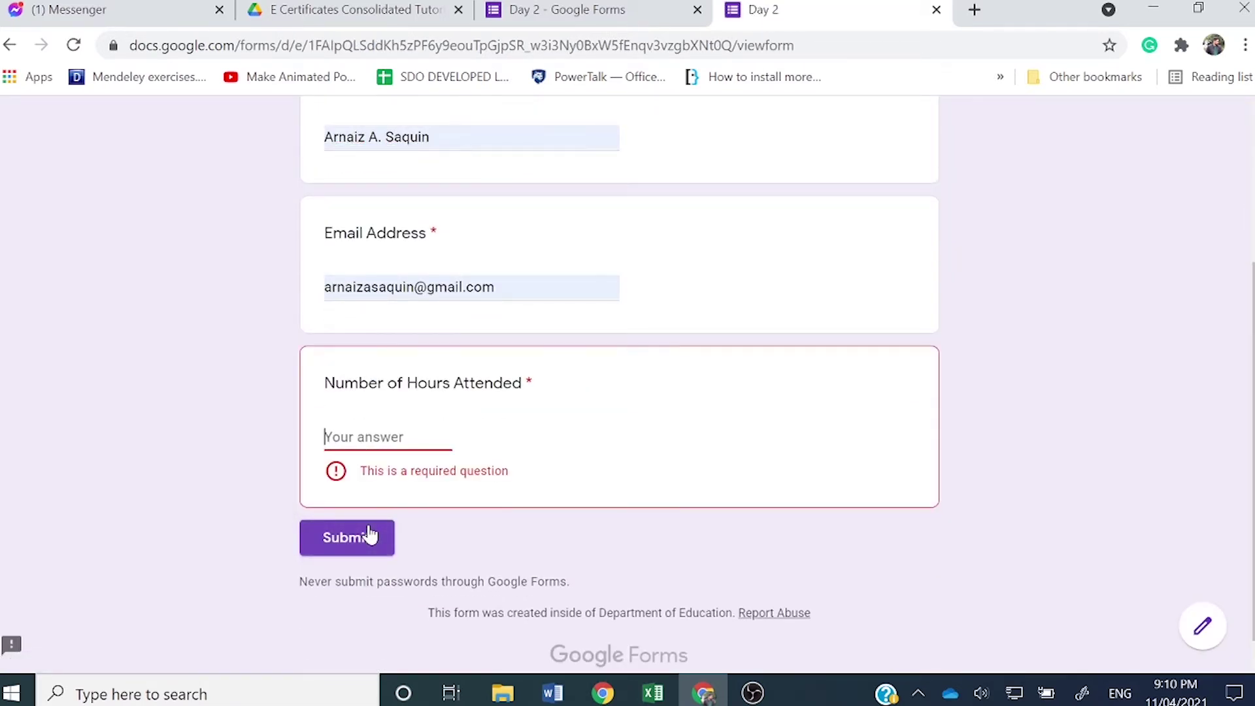
click(394, 435)
text(8)
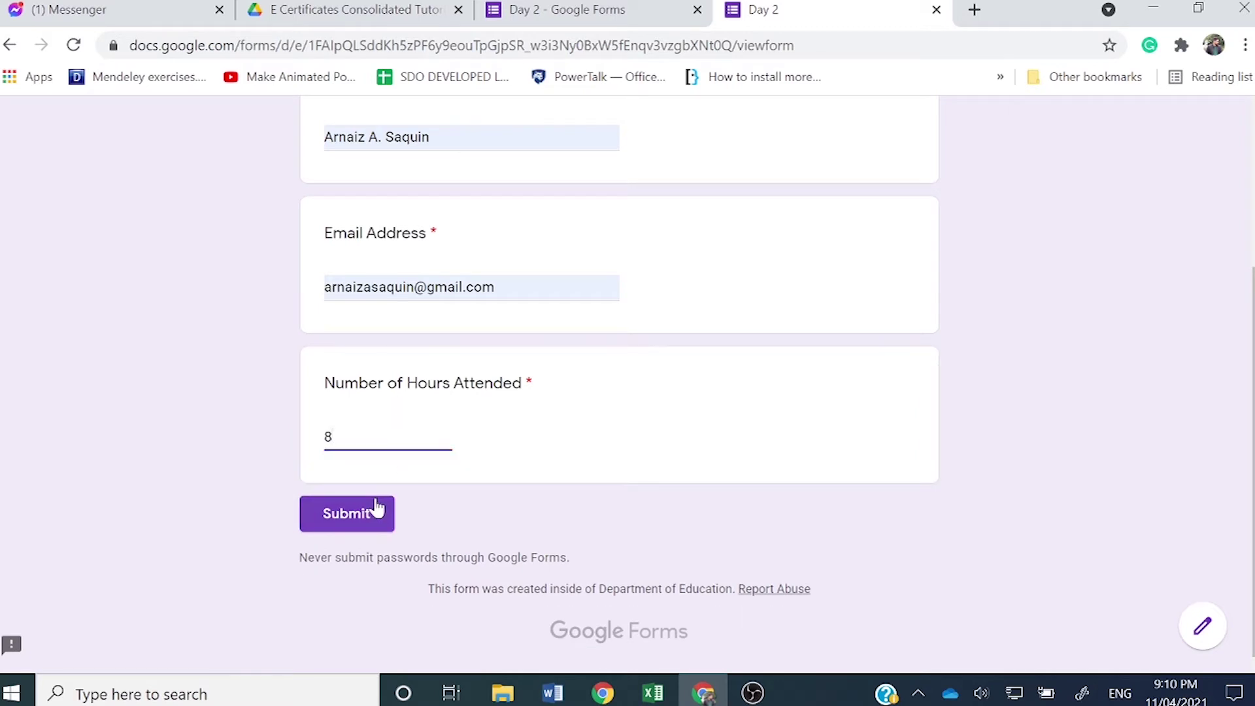
click(376, 513)
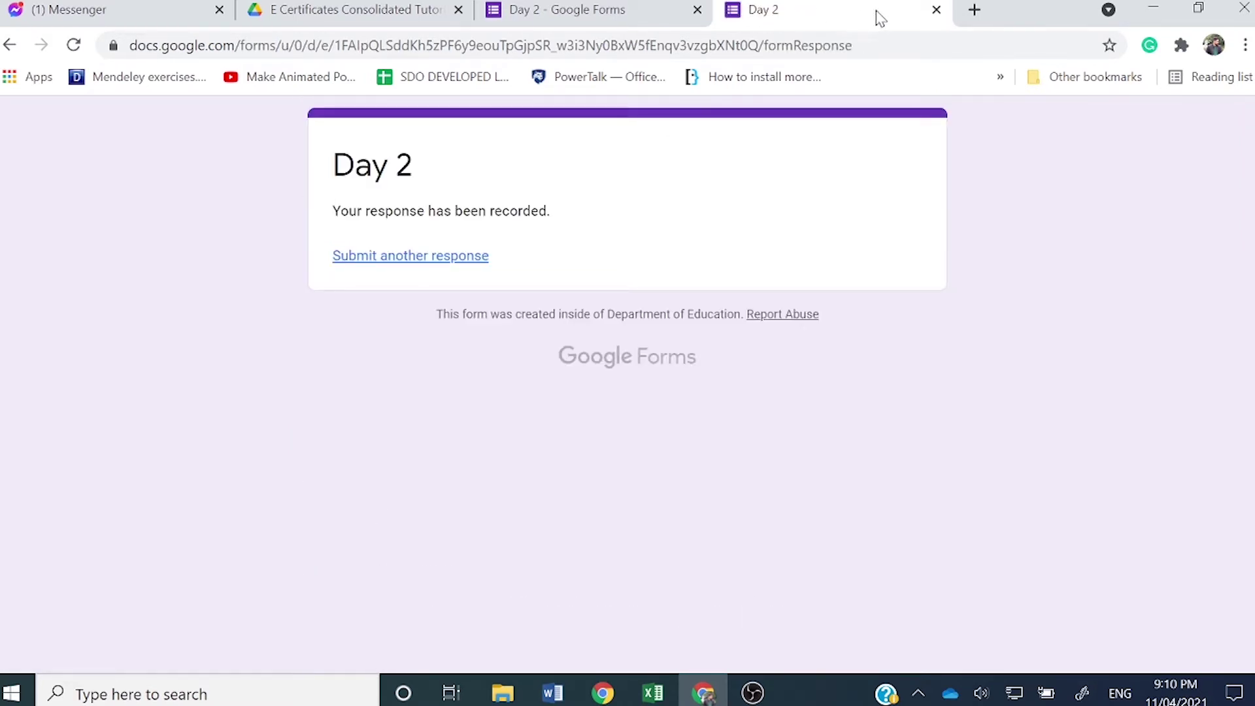
click(937, 10)
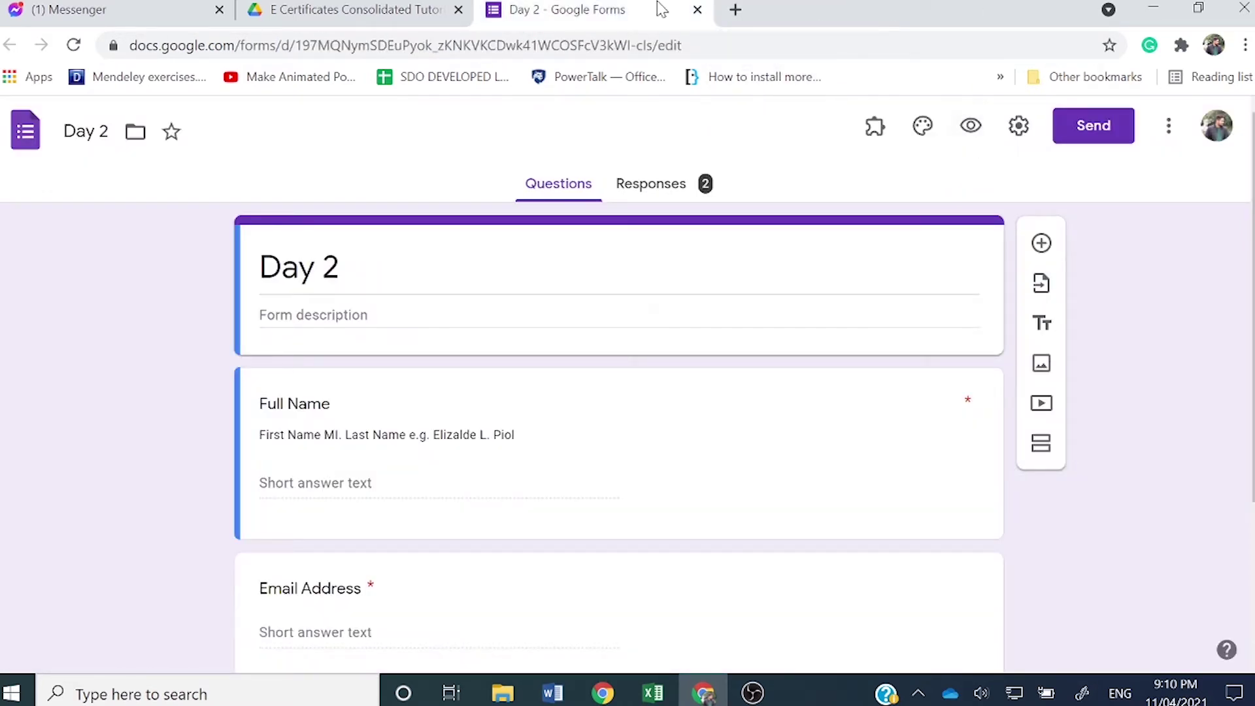
click(697, 9)
Step: Open Day 3 and submit a response for the first saved participant with 8 hours
double_click(322, 392)
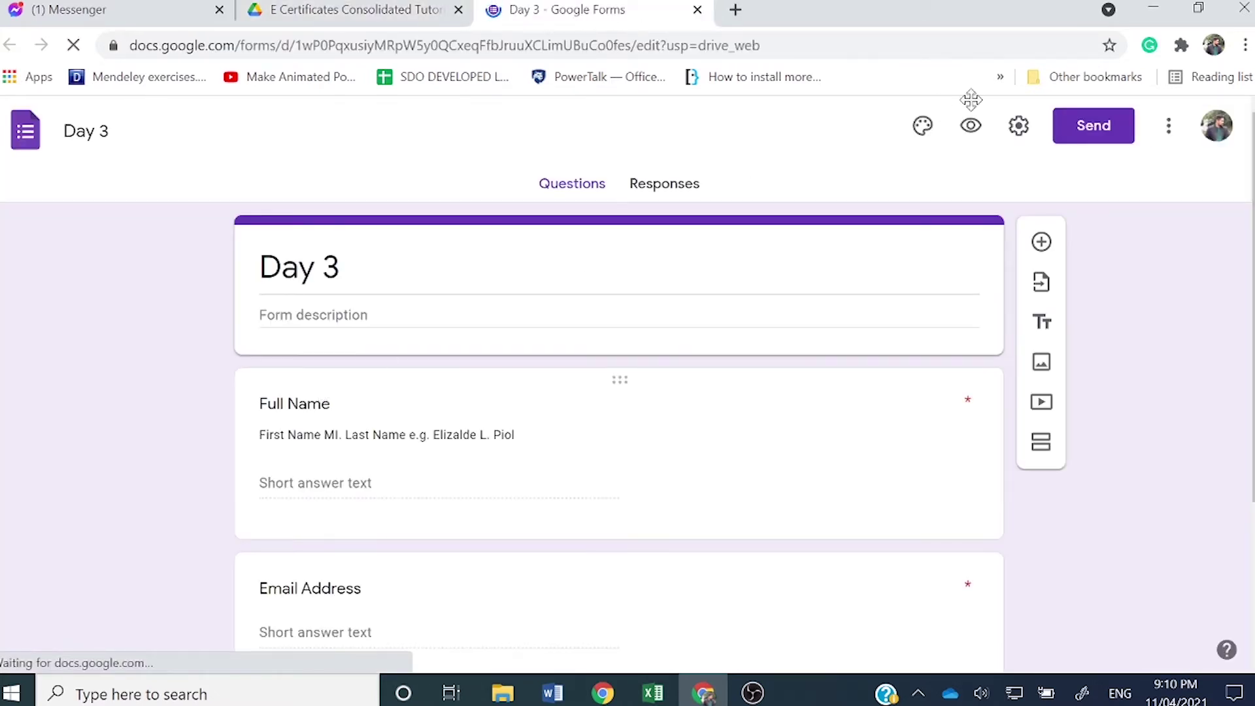
click(970, 140)
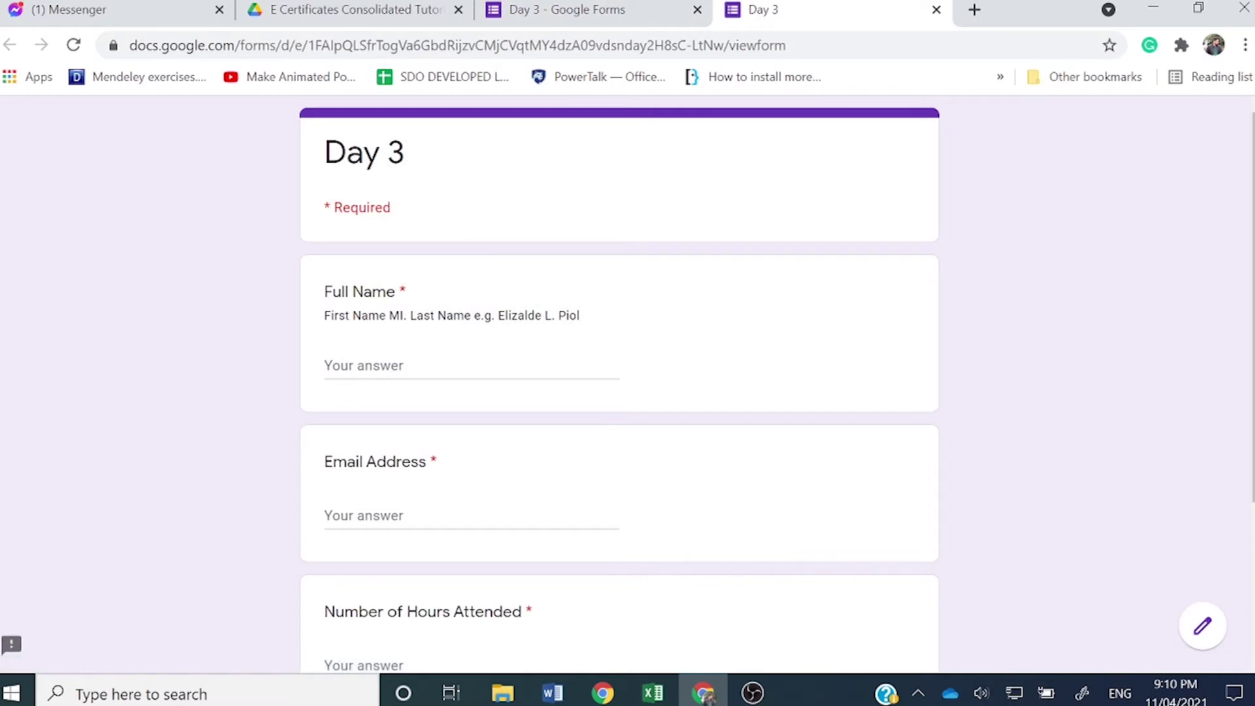
click(366, 366)
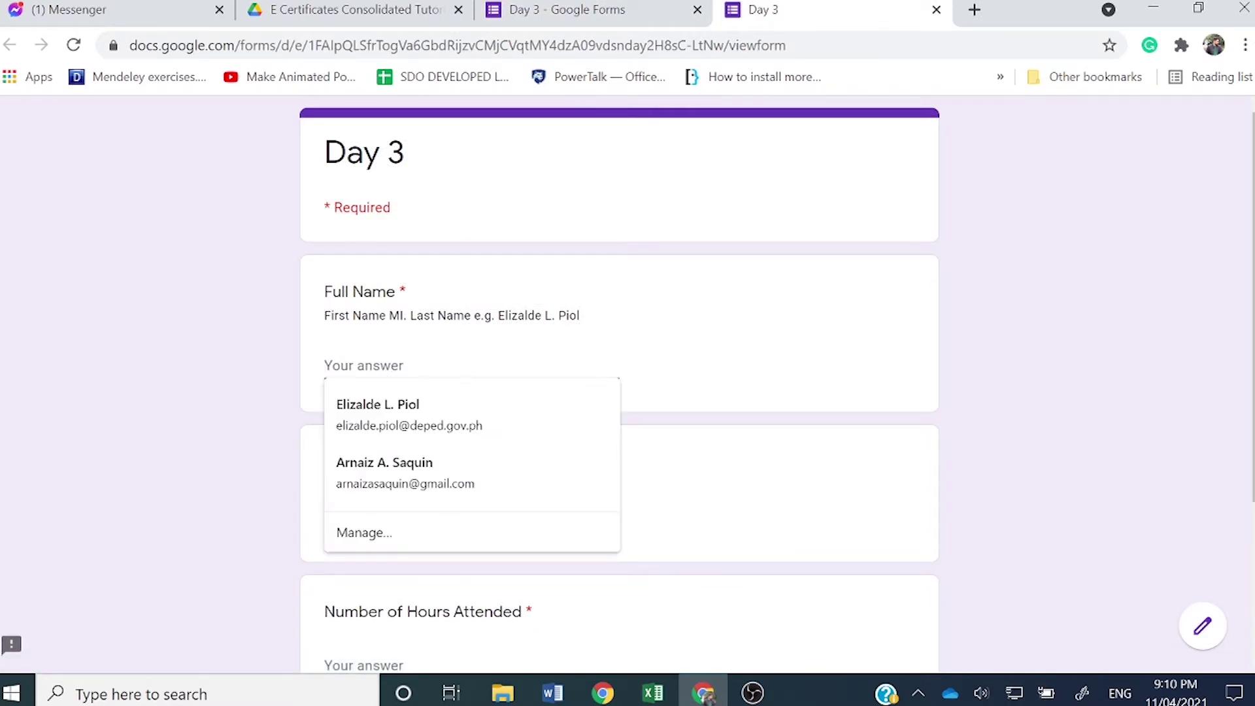
click(414, 406)
scroll(415, 493, down, 2)
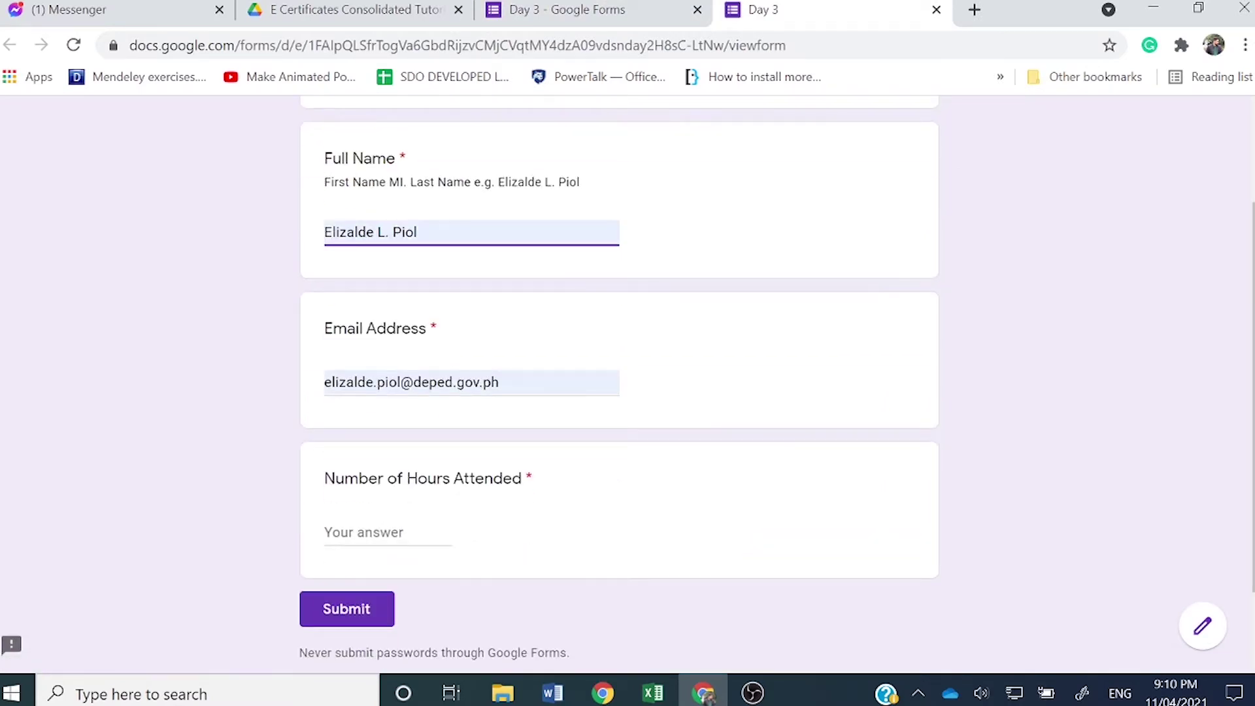
click(386, 532)
text(8)
click(336, 614)
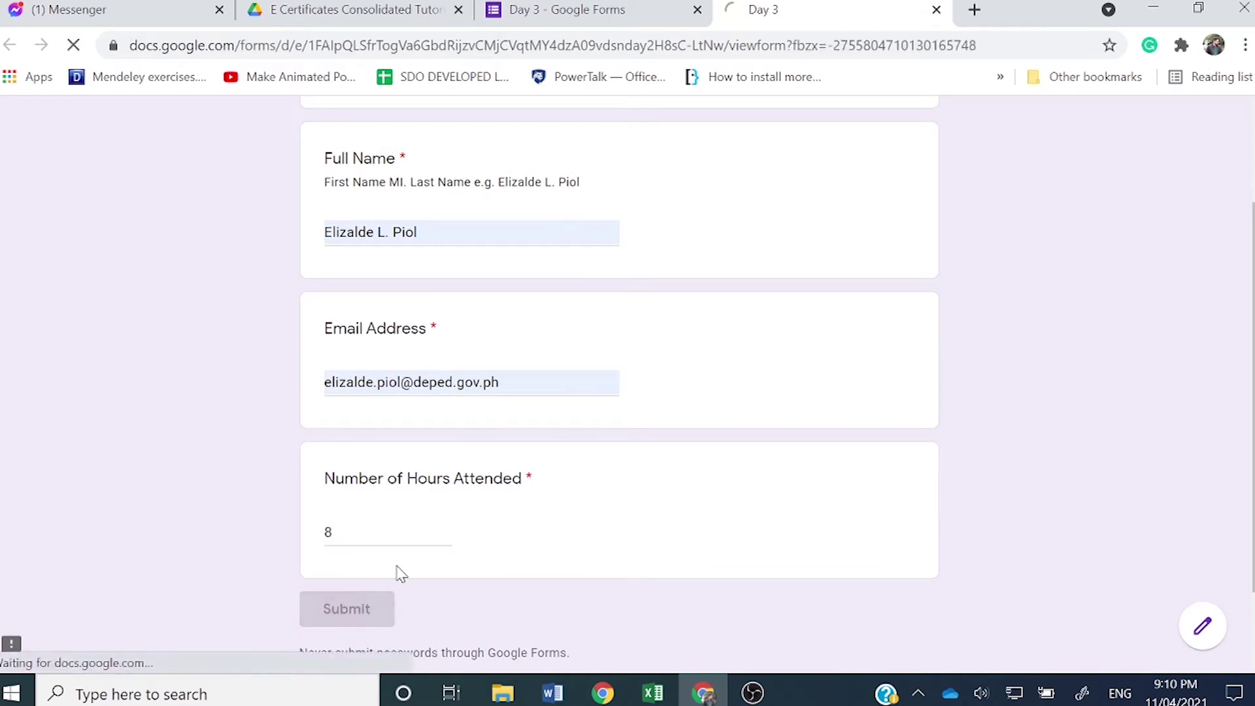
click(936, 10)
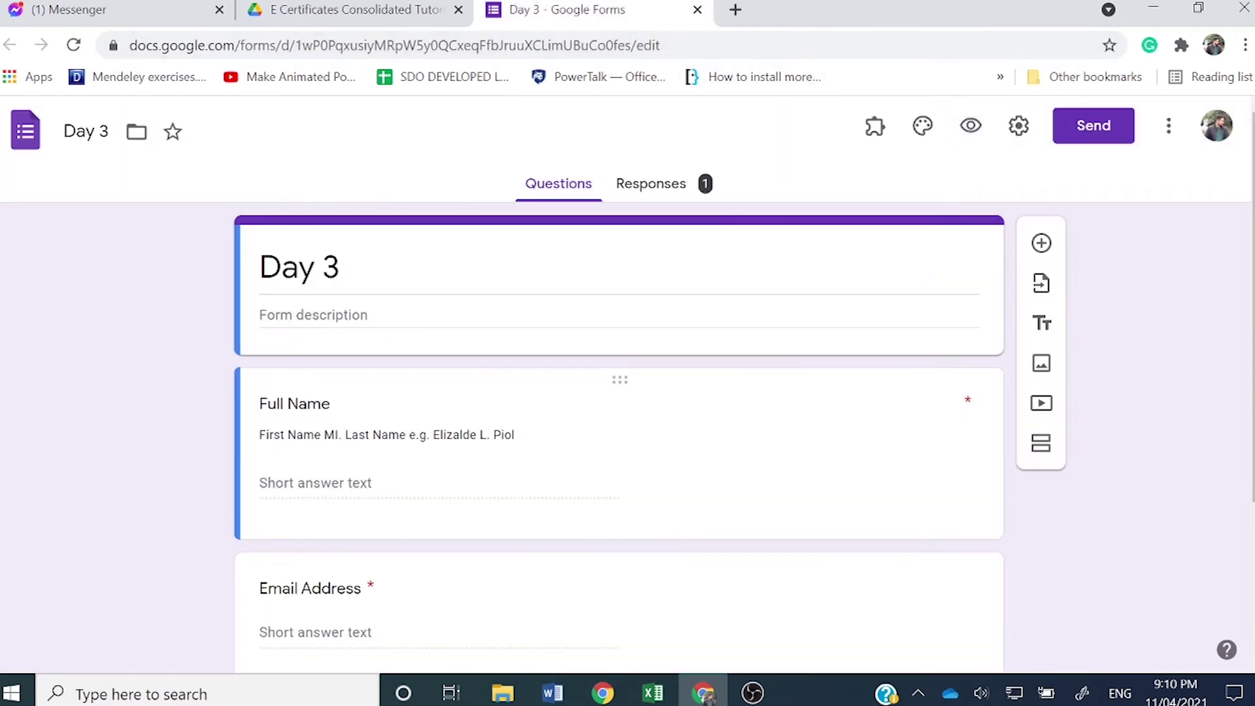
Step: Submit a second Day 3 response autofilled with the second saved participant and 8 hours
scroll(405, 412, down, 2)
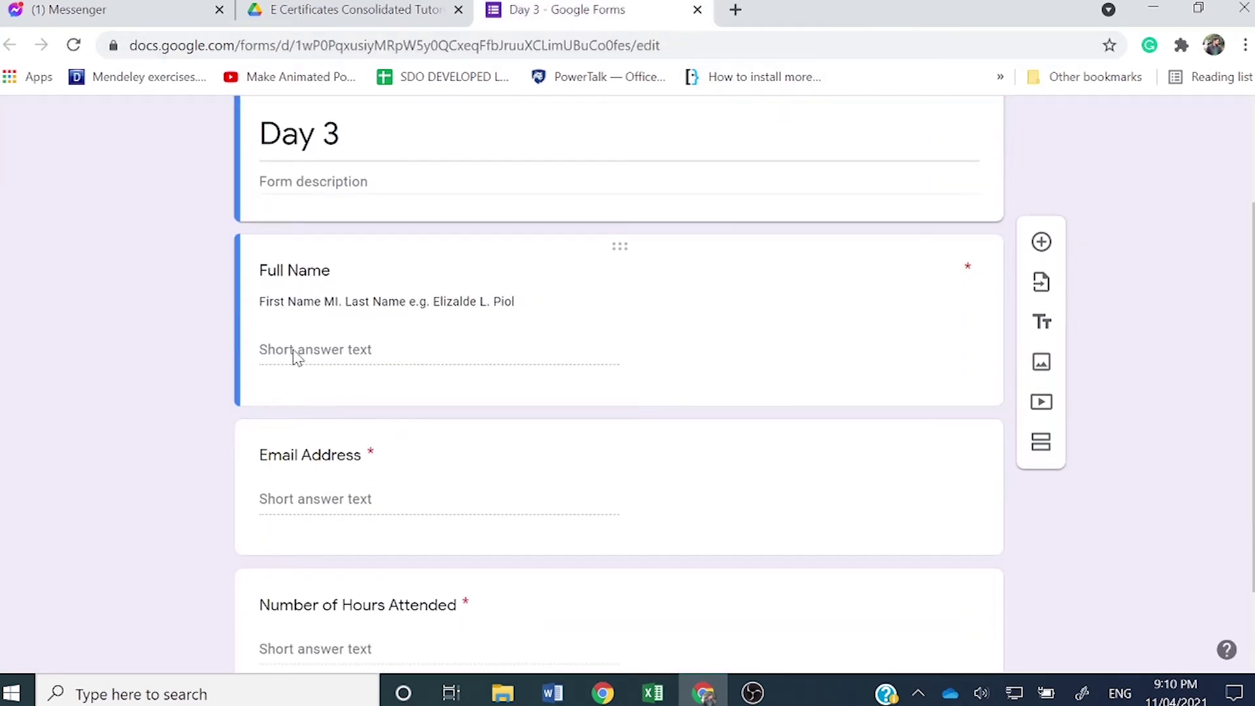
scroll(294, 347, up, 3)
click(972, 131)
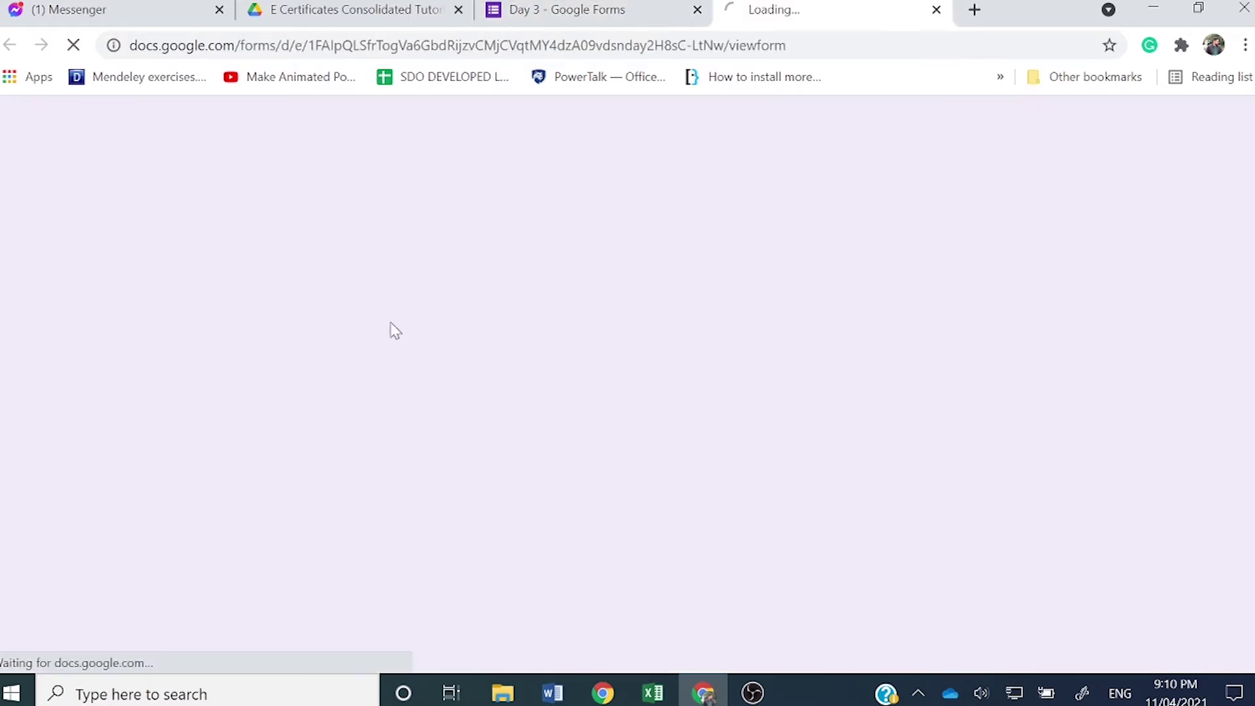
click(352, 363)
click(369, 461)
scroll(371, 459, down, 4)
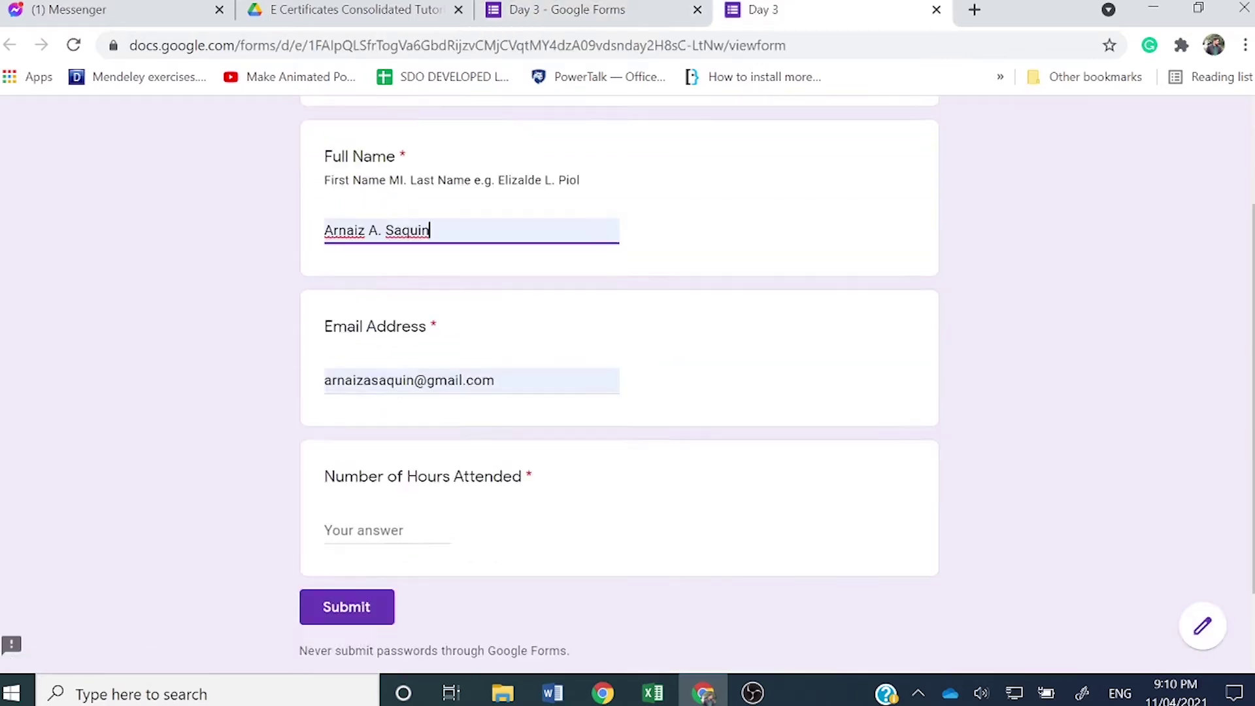
click(375, 457)
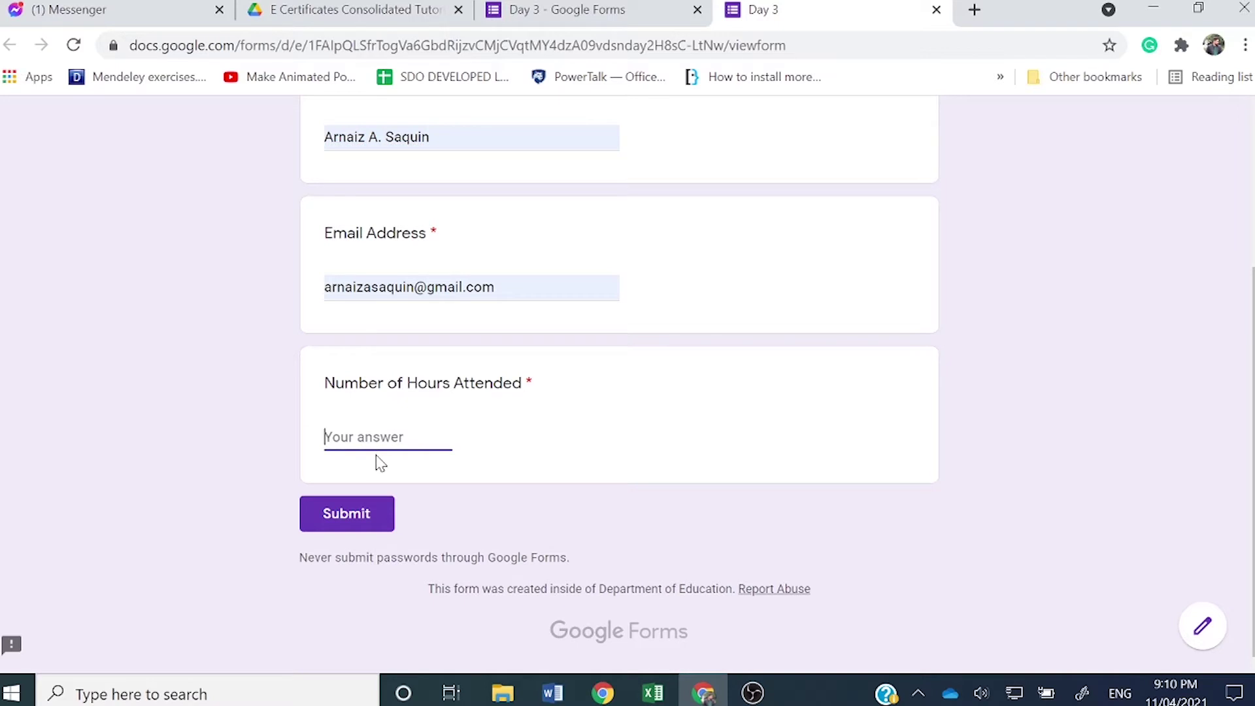
text(8)
click(362, 513)
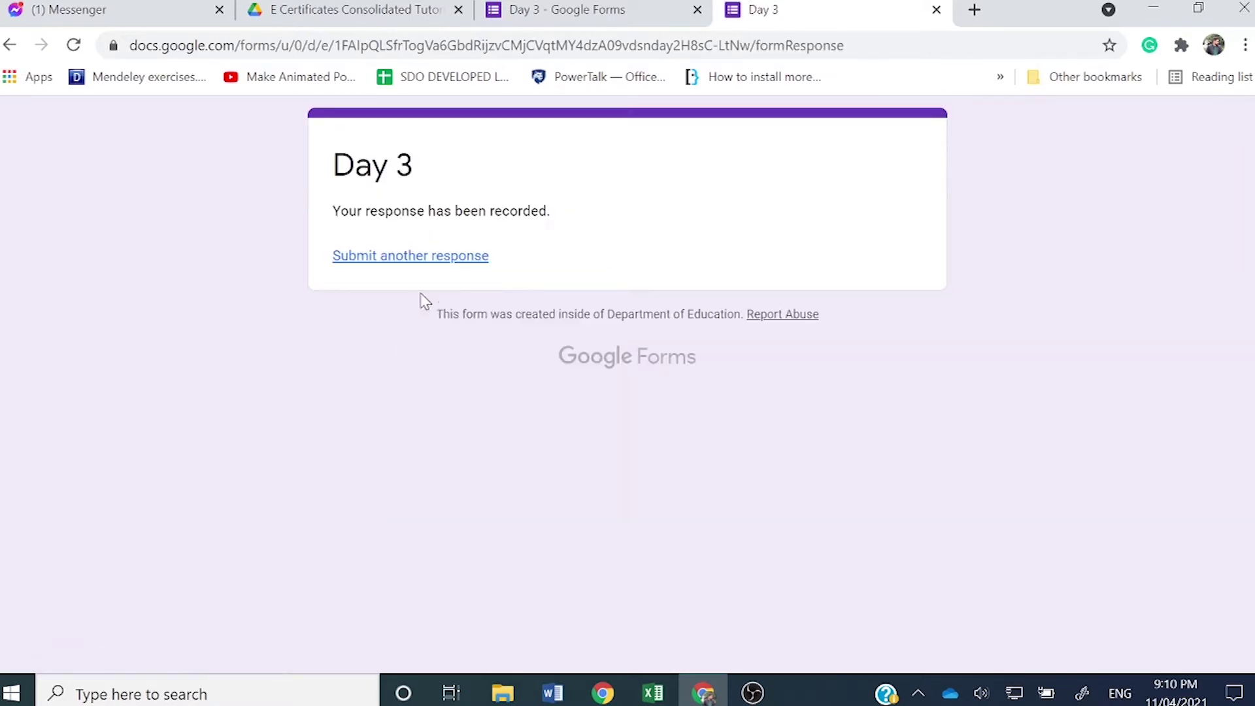
Step: Submit a third Day 3 response with a typed full name, email and 8 hours
click(436, 257)
click(413, 358)
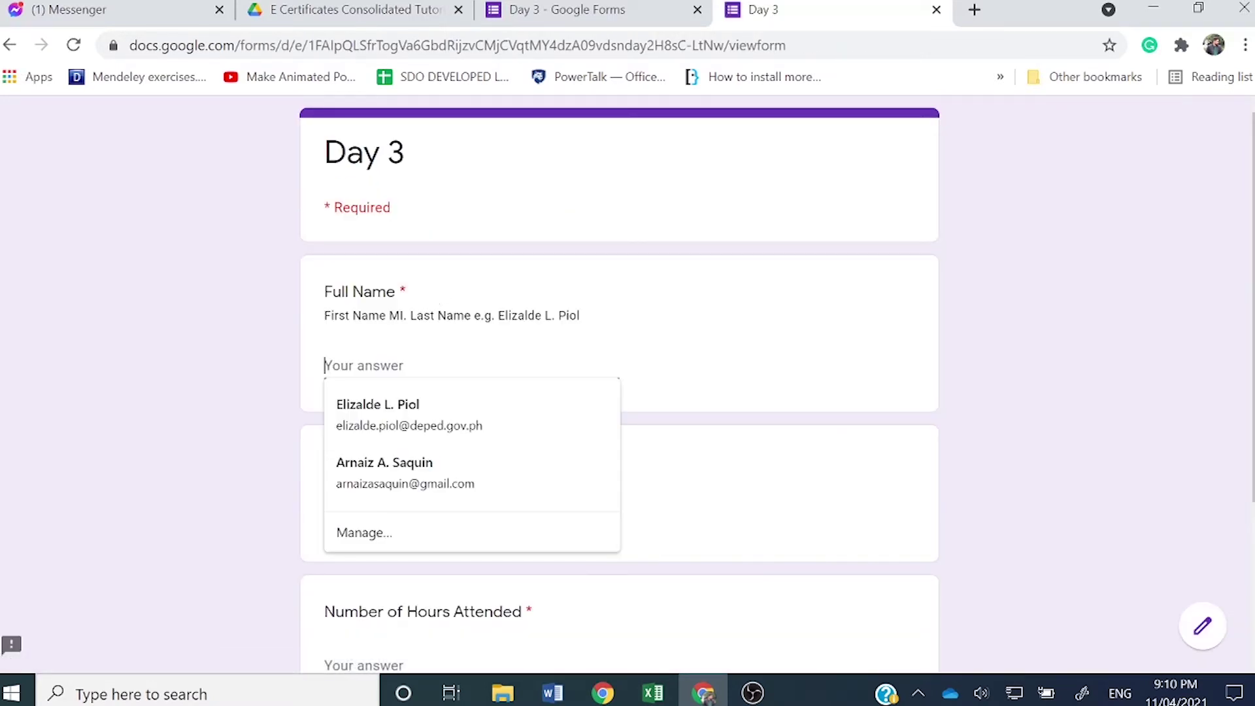
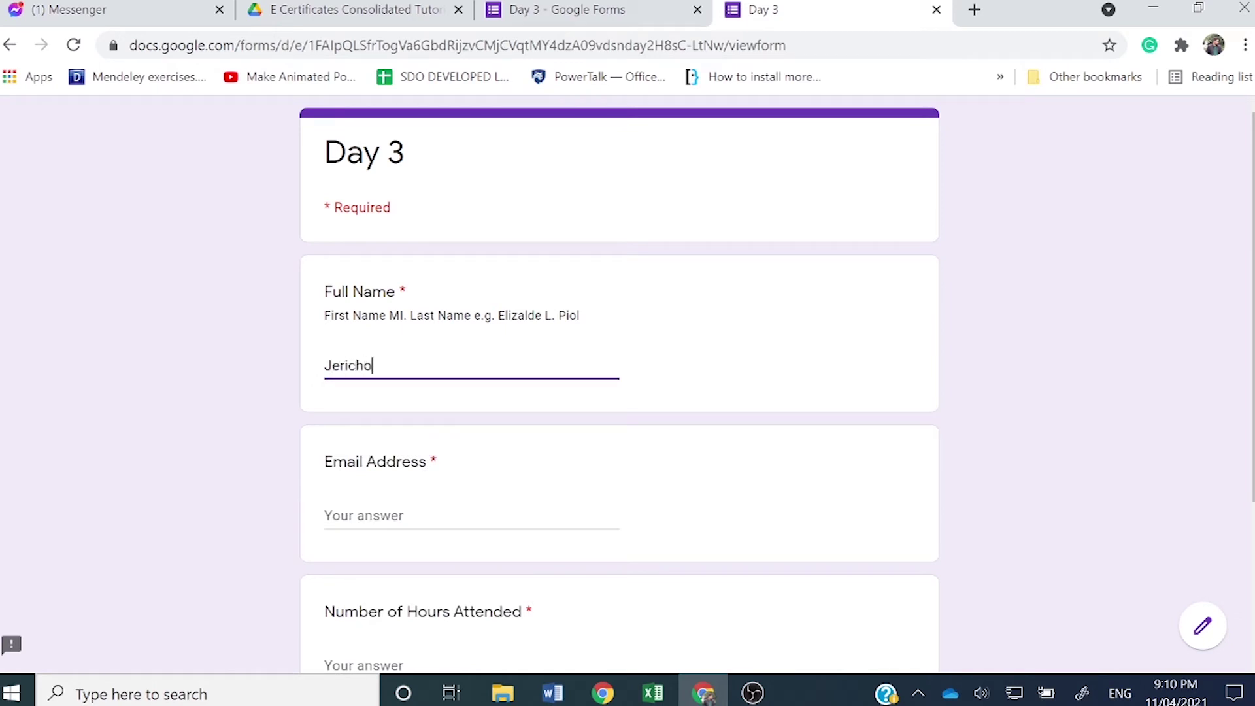
click(471, 516)
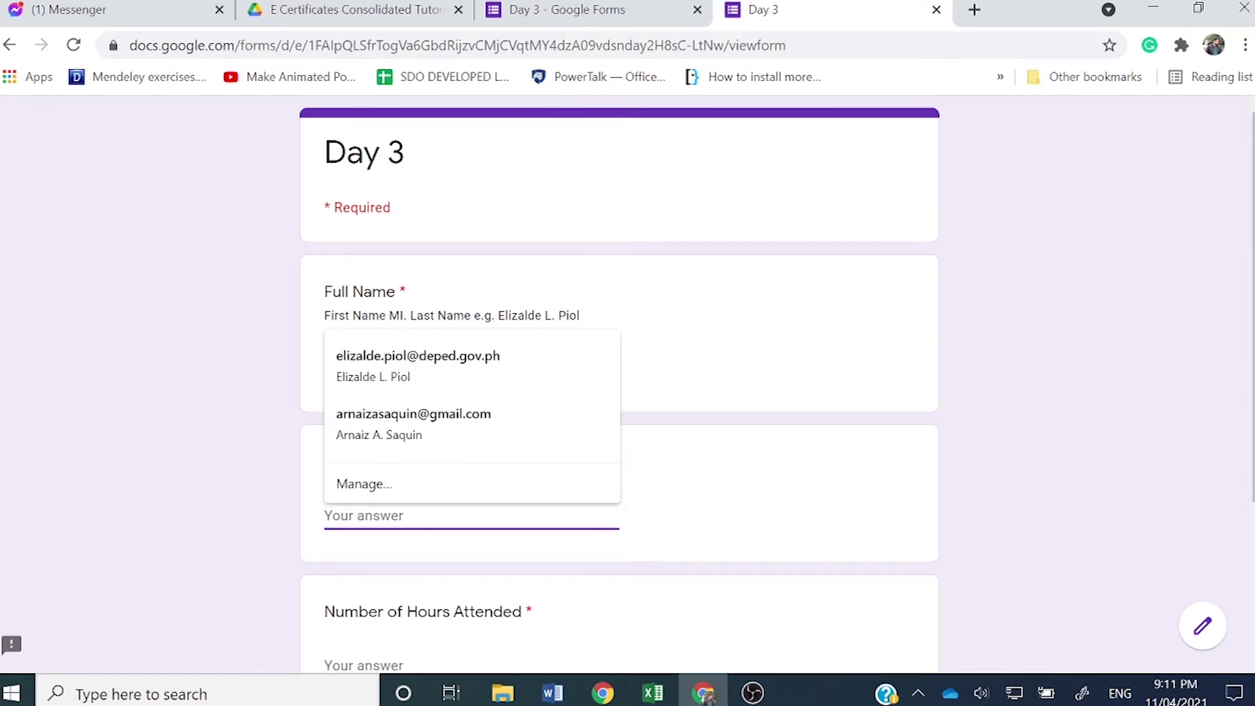
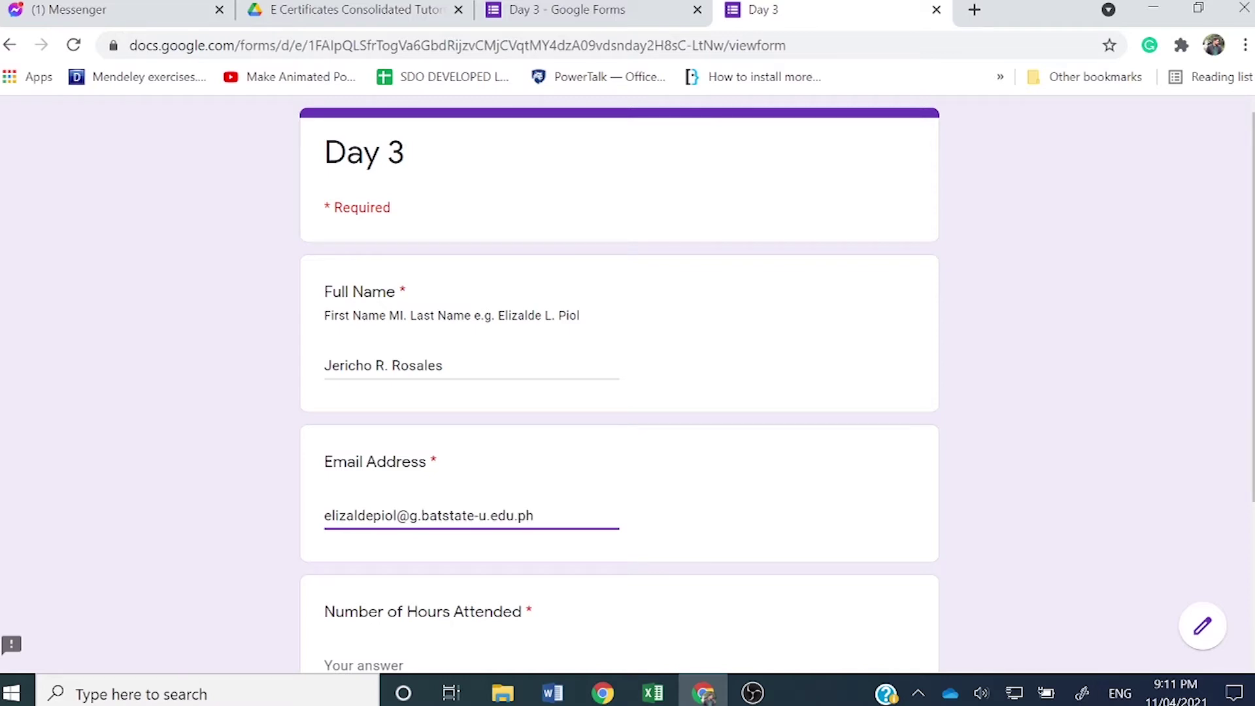
scroll(384, 524, down, 2)
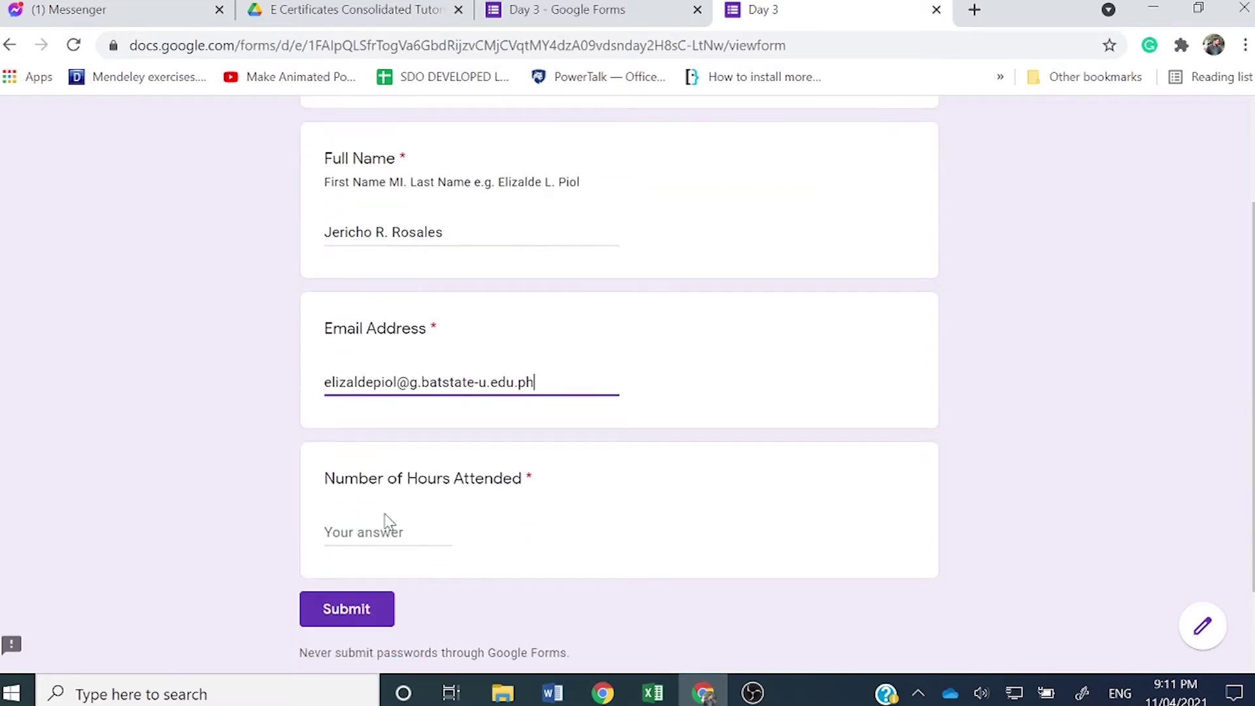
click(384, 528)
text(8)
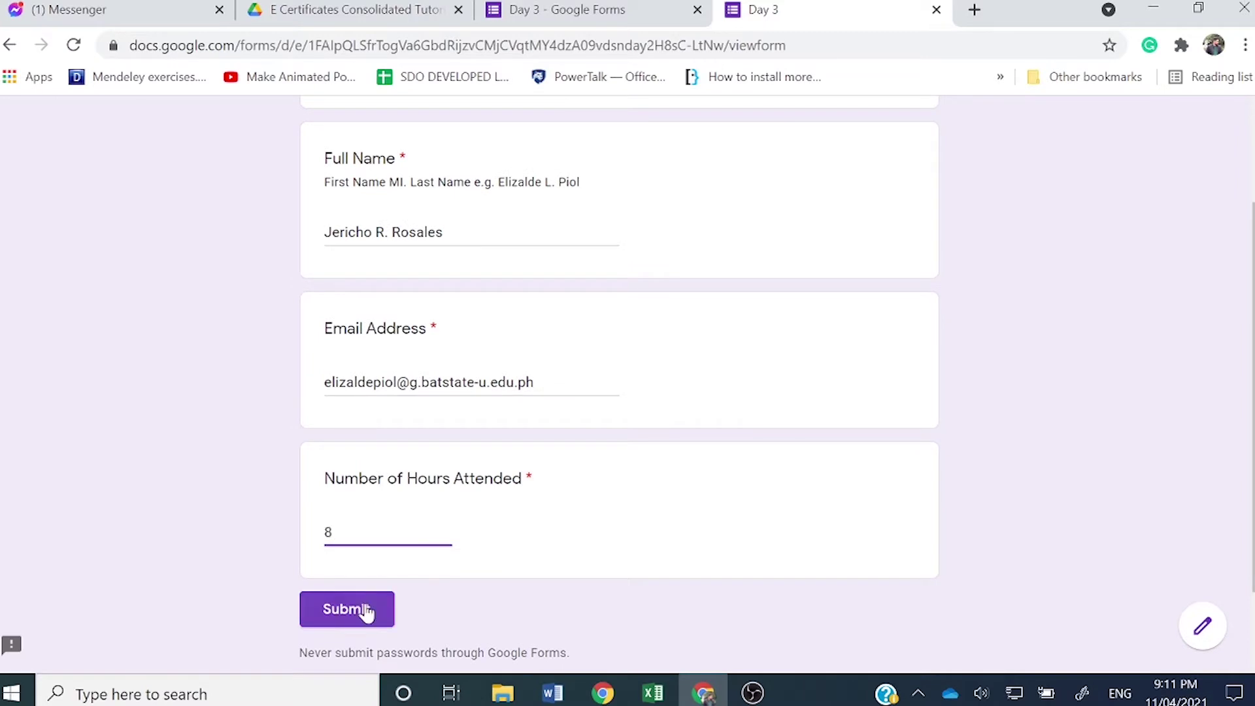
click(365, 607)
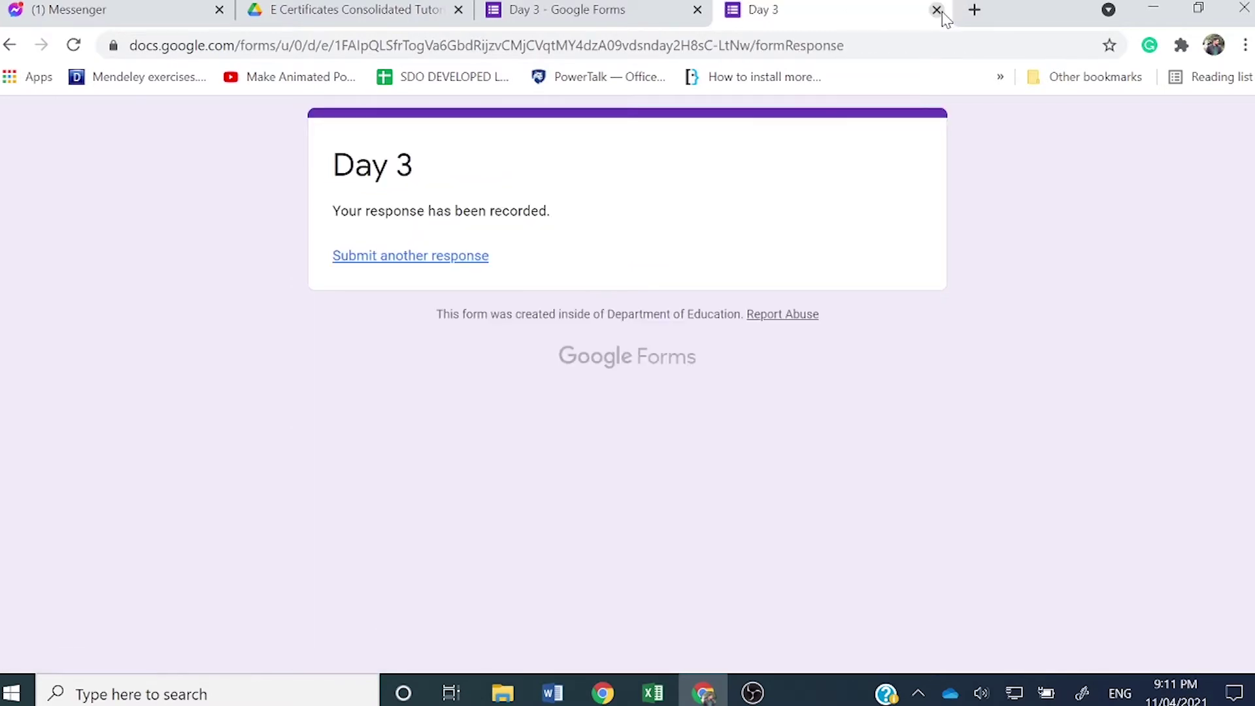
click(936, 9)
Step: Check the Day 3 responses summary, close its editor, and reopen the Day 1 form from Drive
click(648, 186)
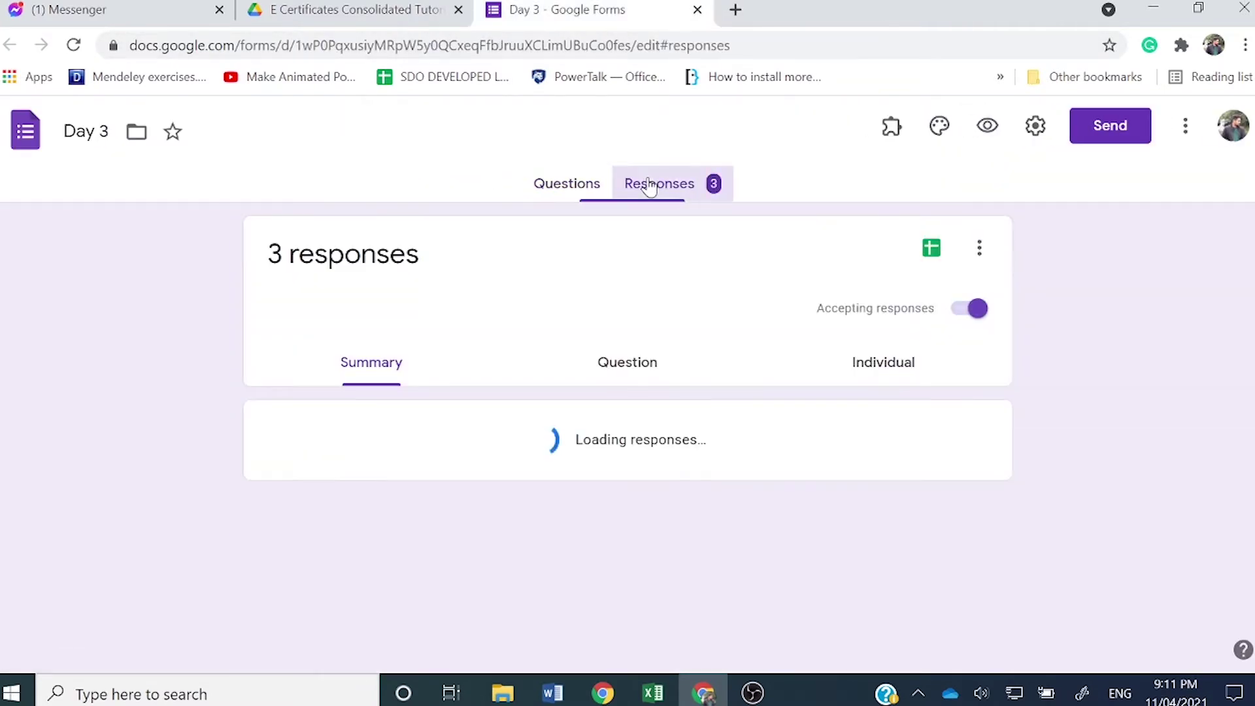
click(697, 11)
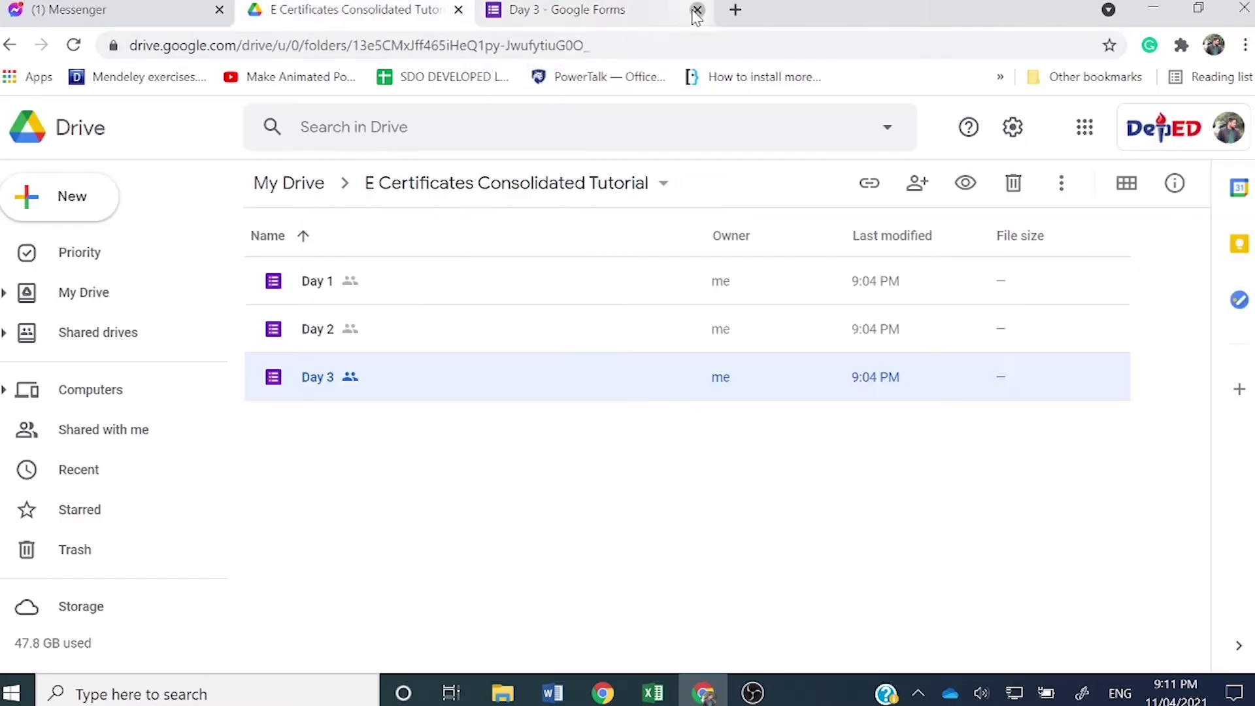
click(342, 341)
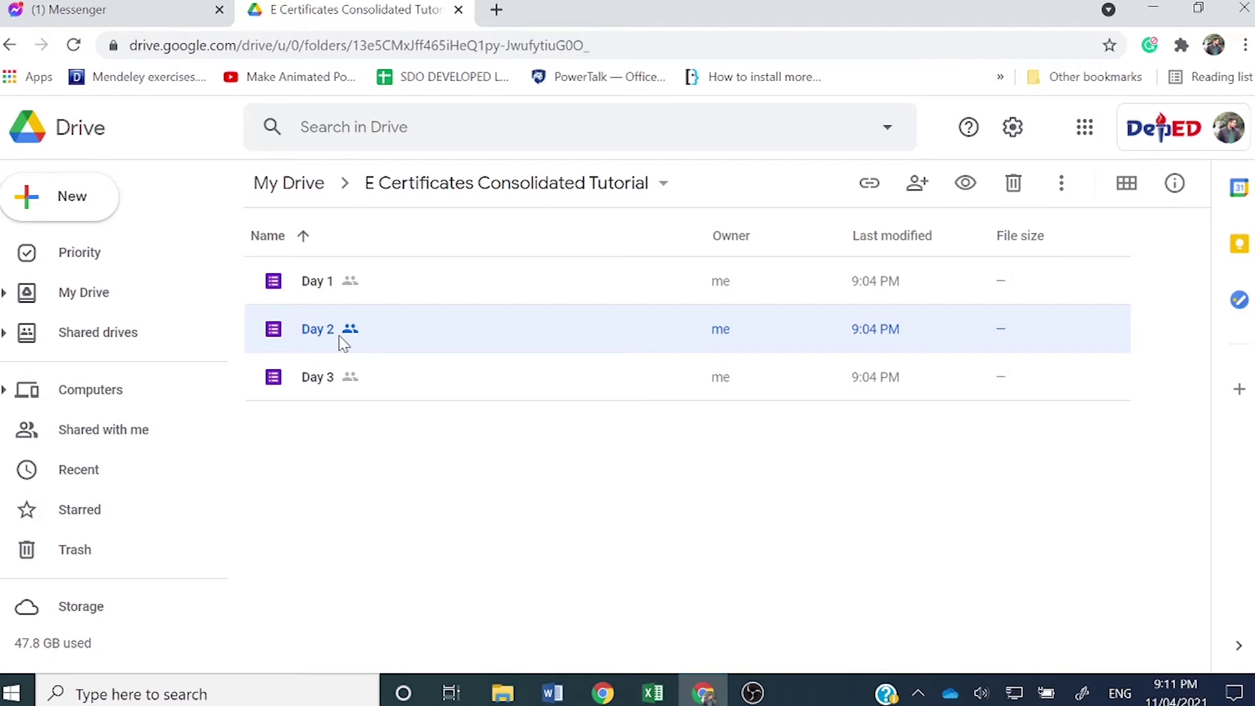
click(321, 302)
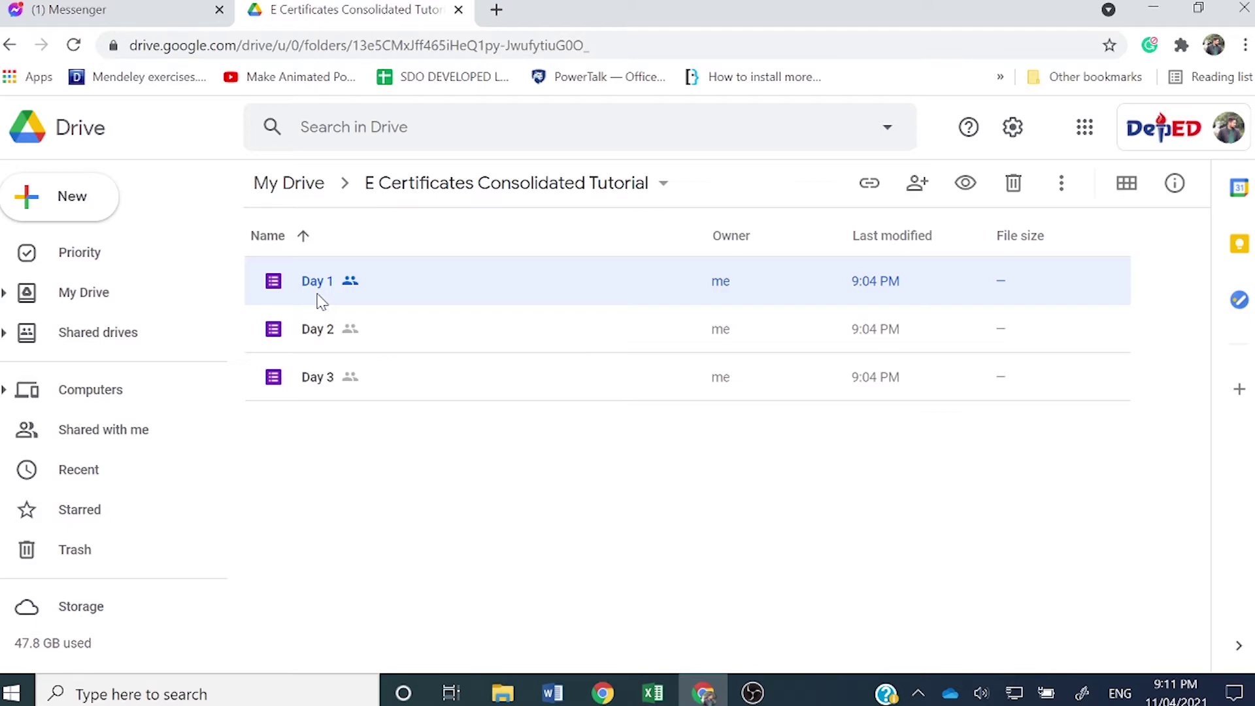
double_click(320, 300)
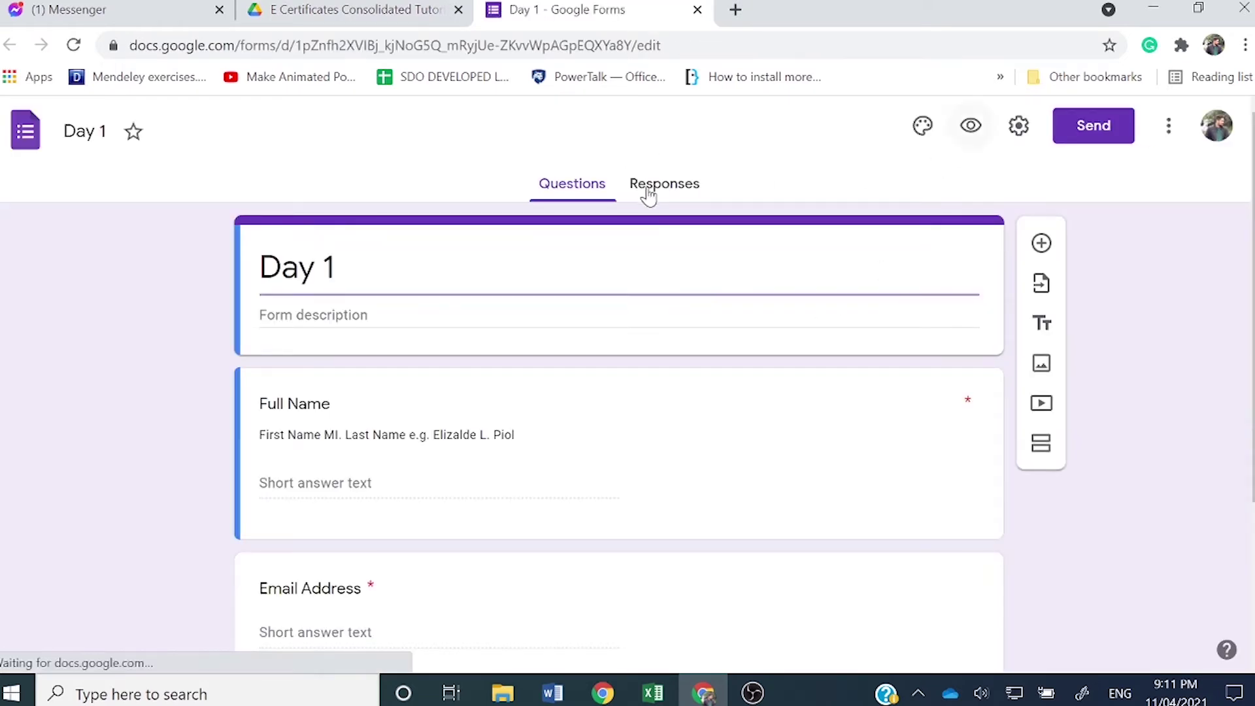
Step: Turn off Accepting responses on the Day 1 form's Responses page
click(646, 188)
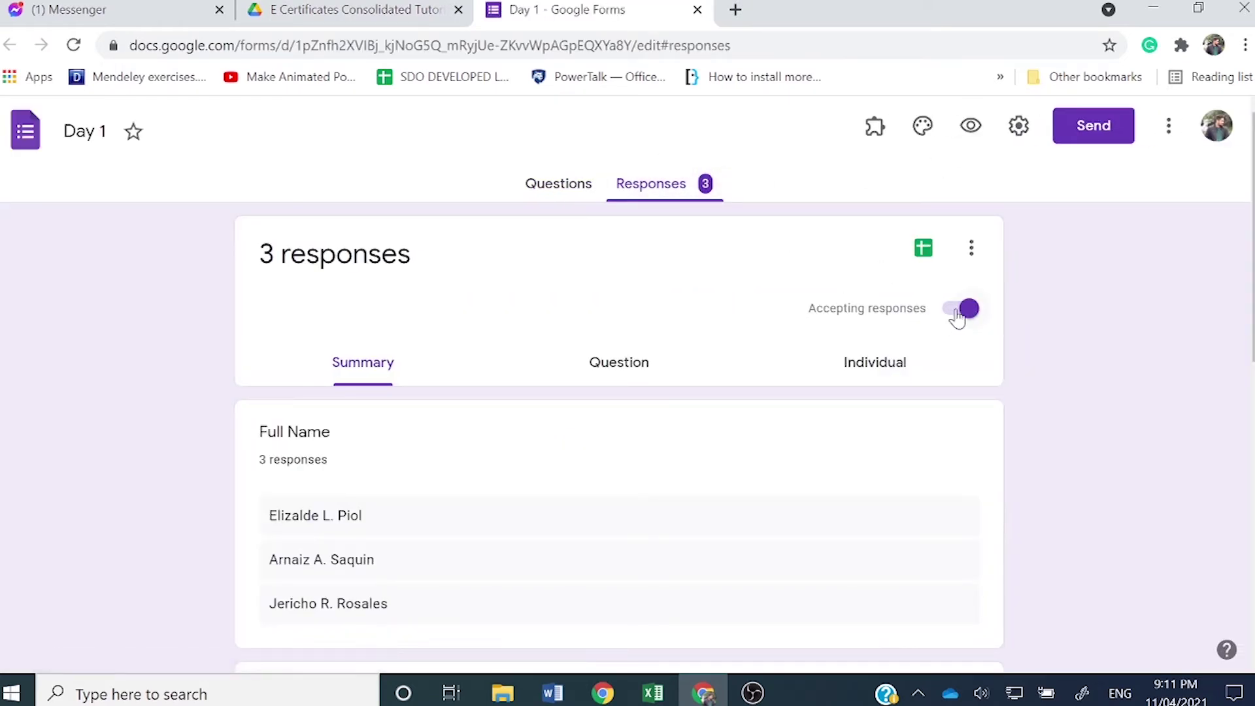
click(956, 314)
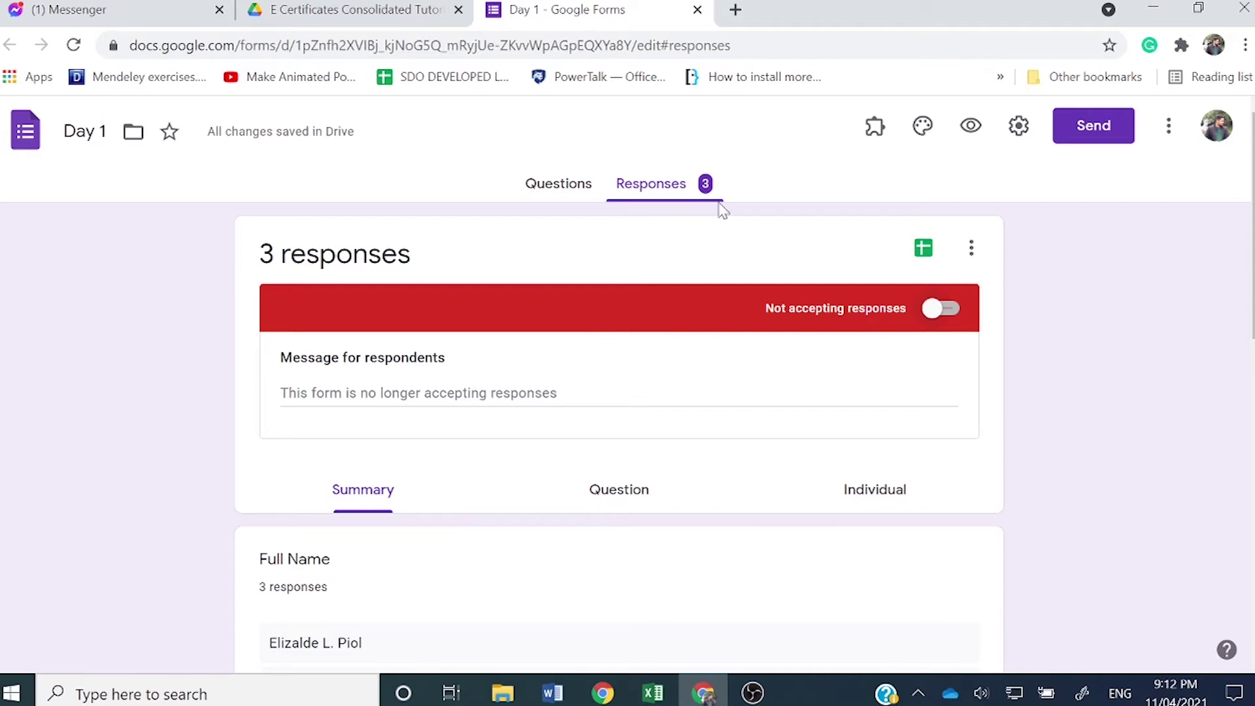
Step: Link the Day 1 responses to a new spreadsheet named 'Webinar Responses'
click(925, 255)
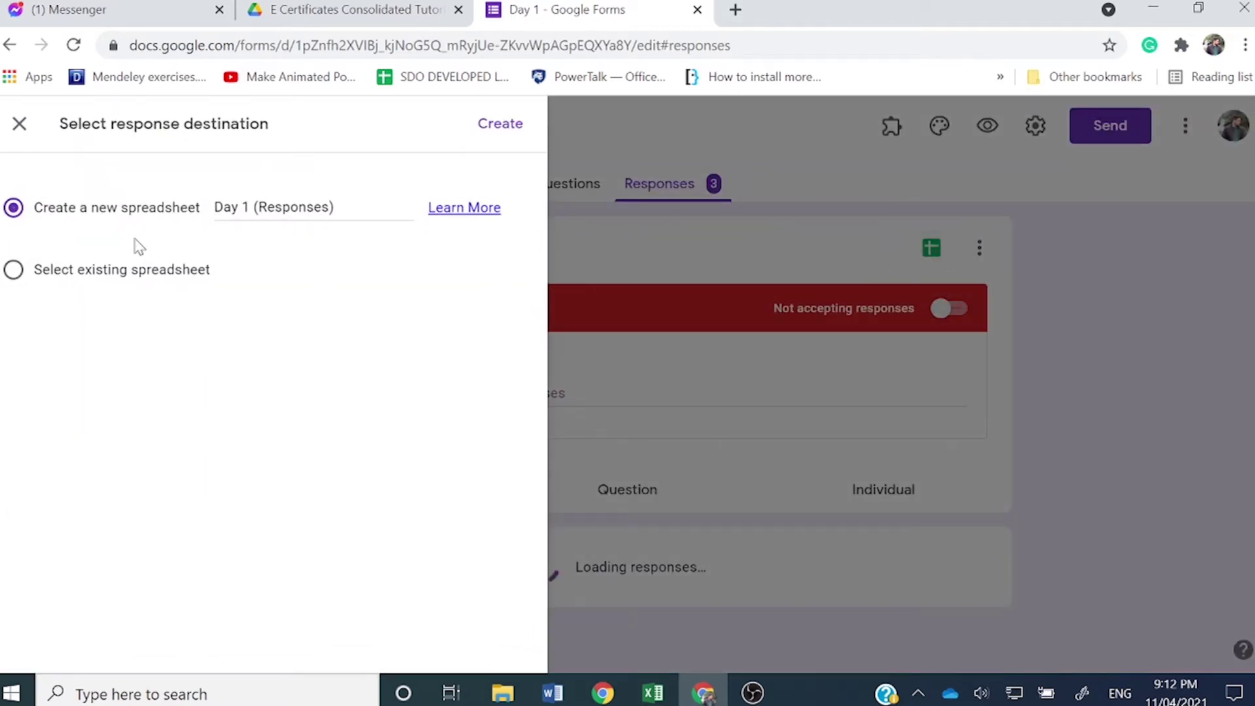
drag(335, 206, 168, 204)
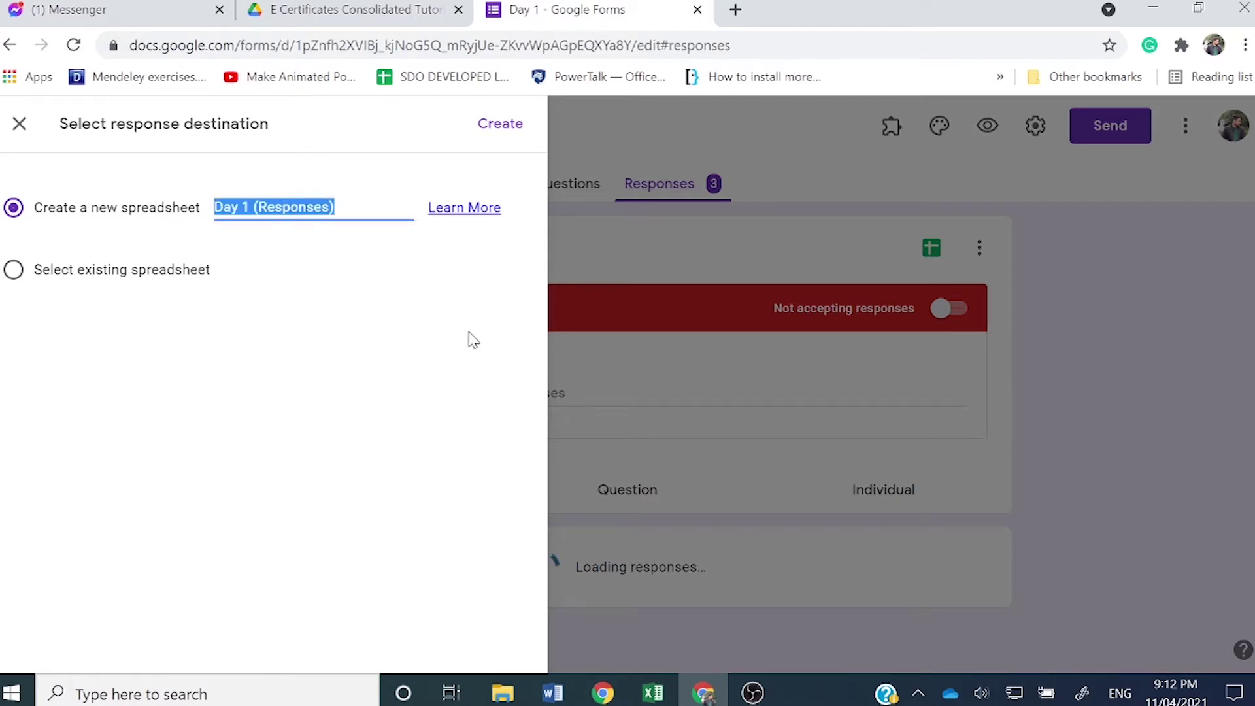
text(Webinar )
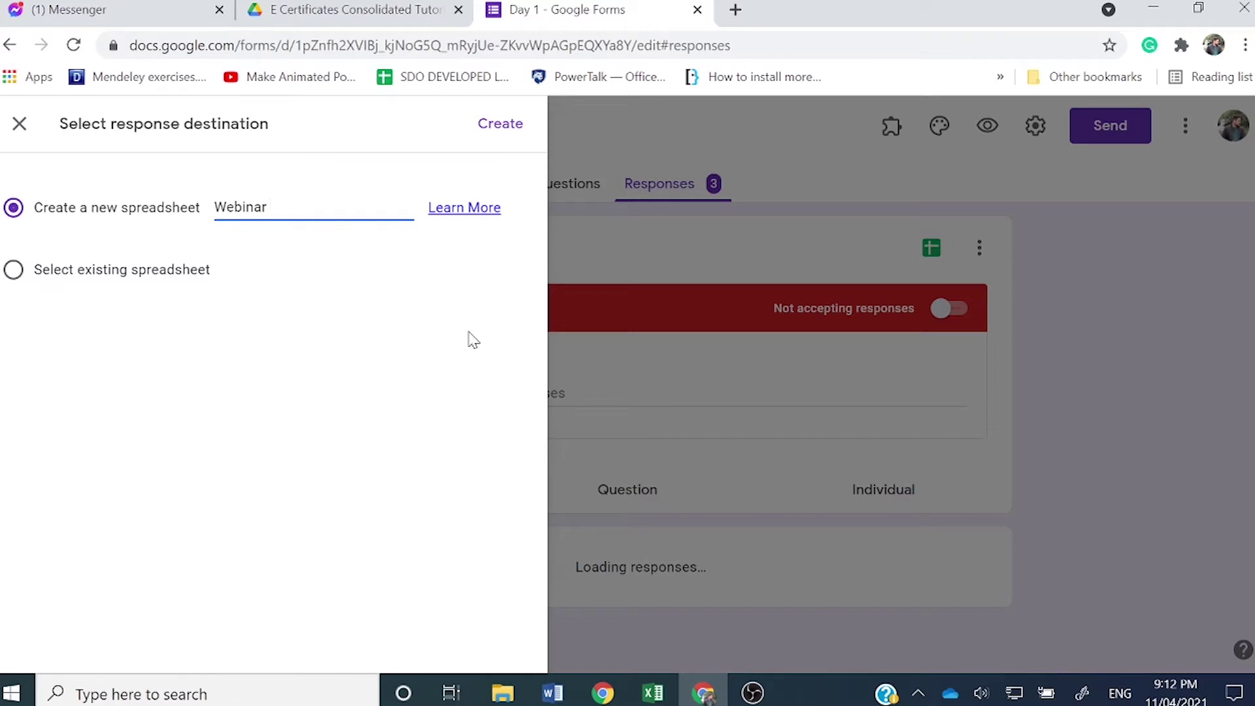
text(Respon)
key(BackSpace)
text(nses)
click(512, 122)
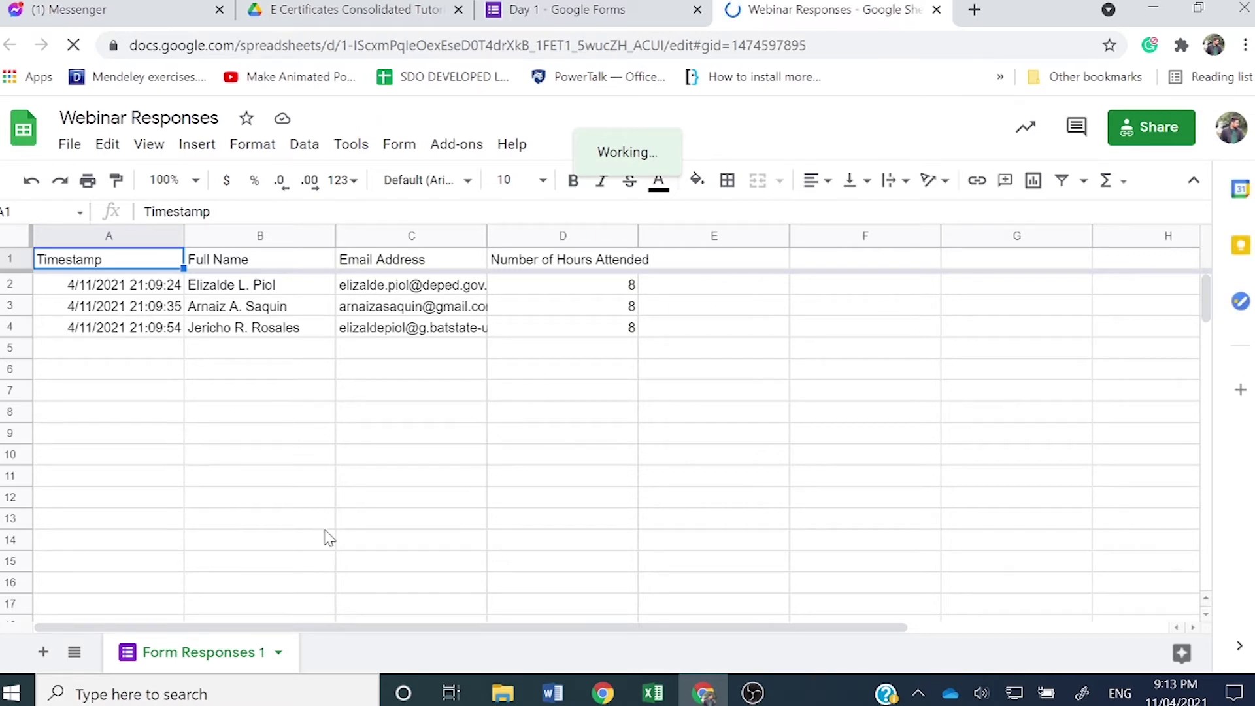
Step: Rename the Form Responses 1 sheet to 'Day 1' and close the Day 1 form
right_click(183, 652)
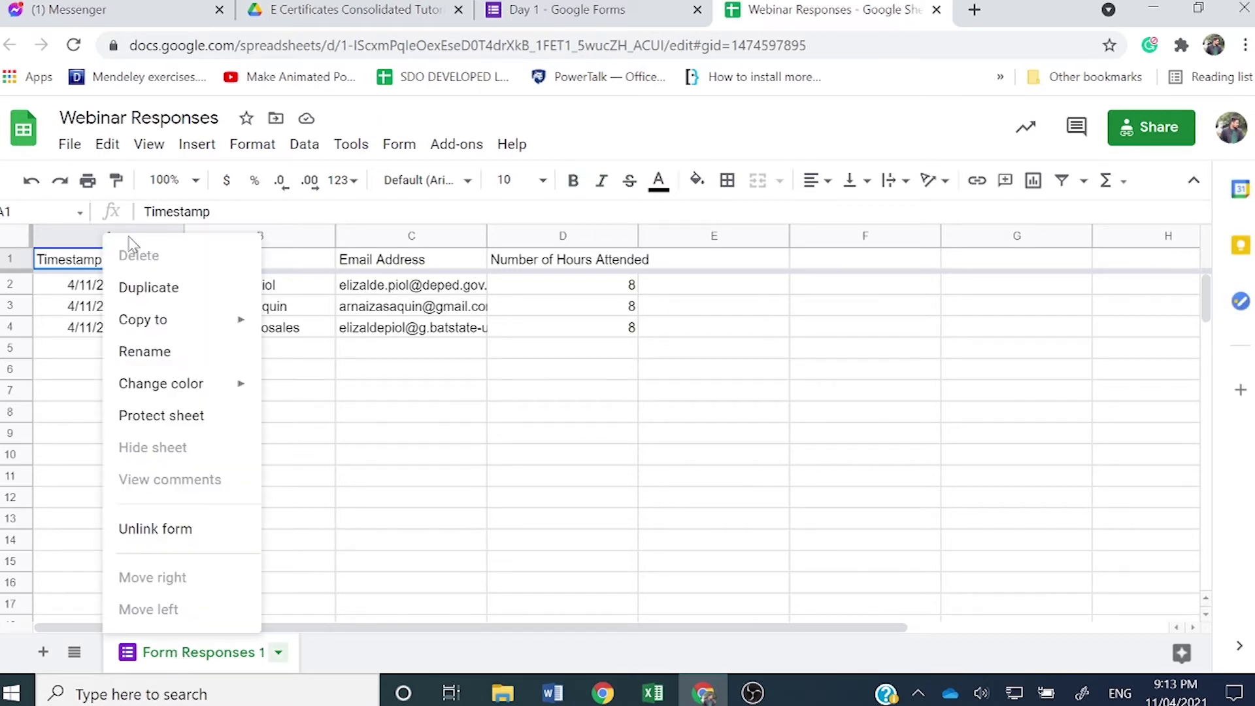
click(153, 353)
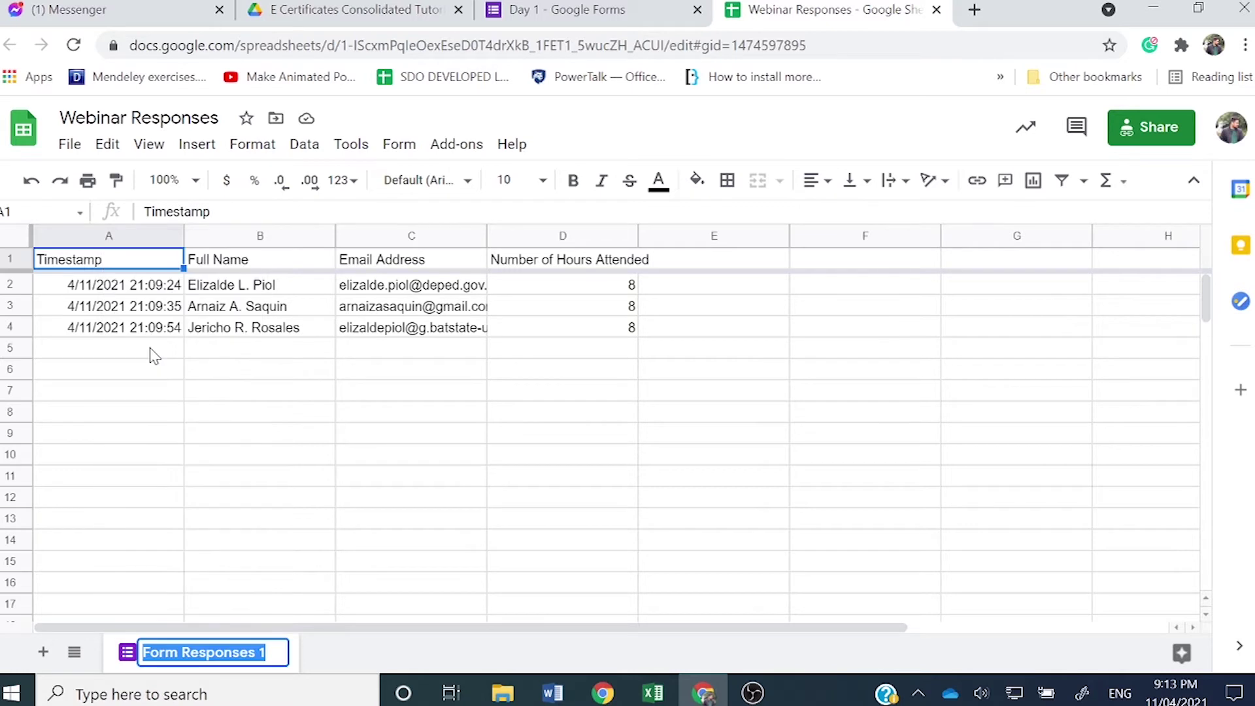
text(Day 1)
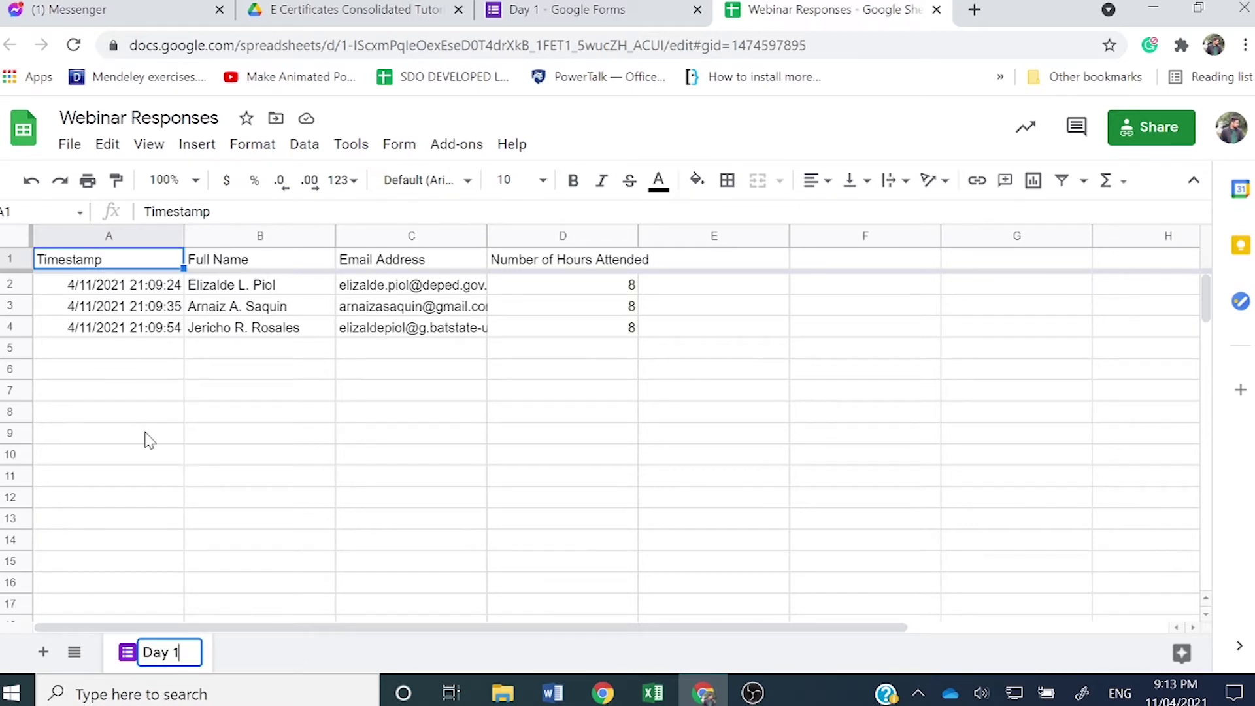
key(Return)
click(180, 517)
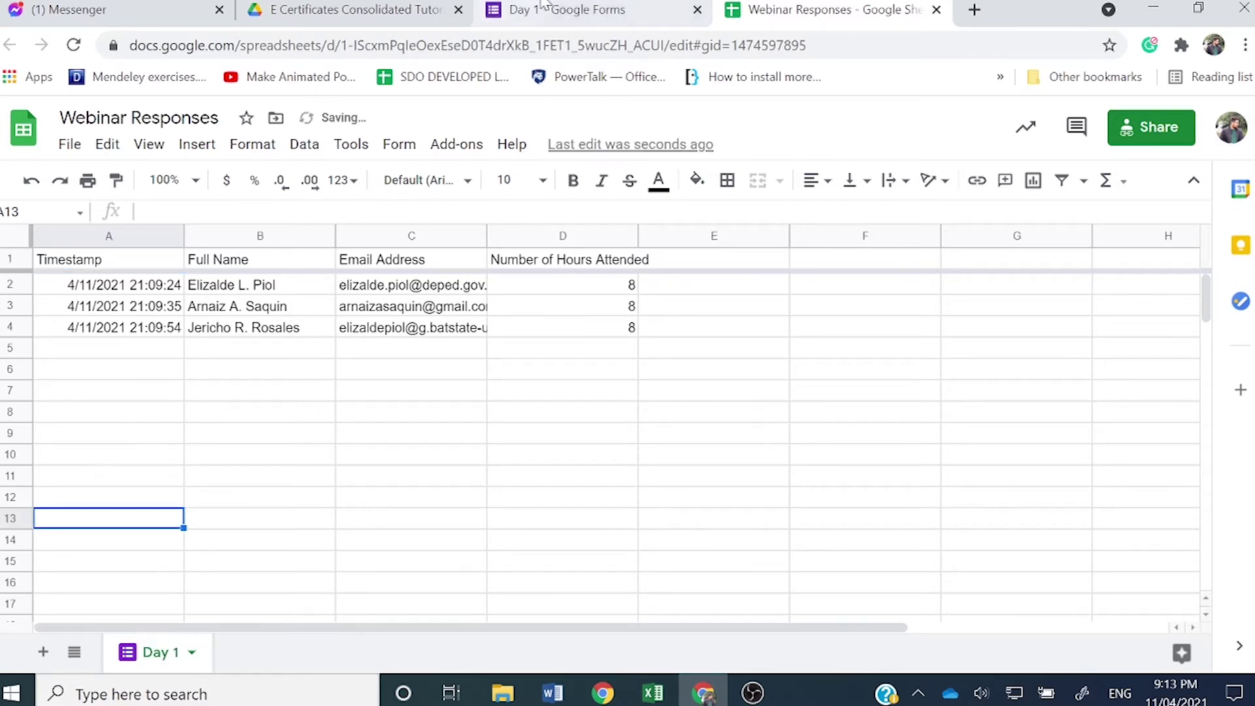
click(574, 9)
click(697, 10)
Step: Open the Day 2 form, turn off Accepting responses, and bring up the spreadsheet destination options
click(340, 8)
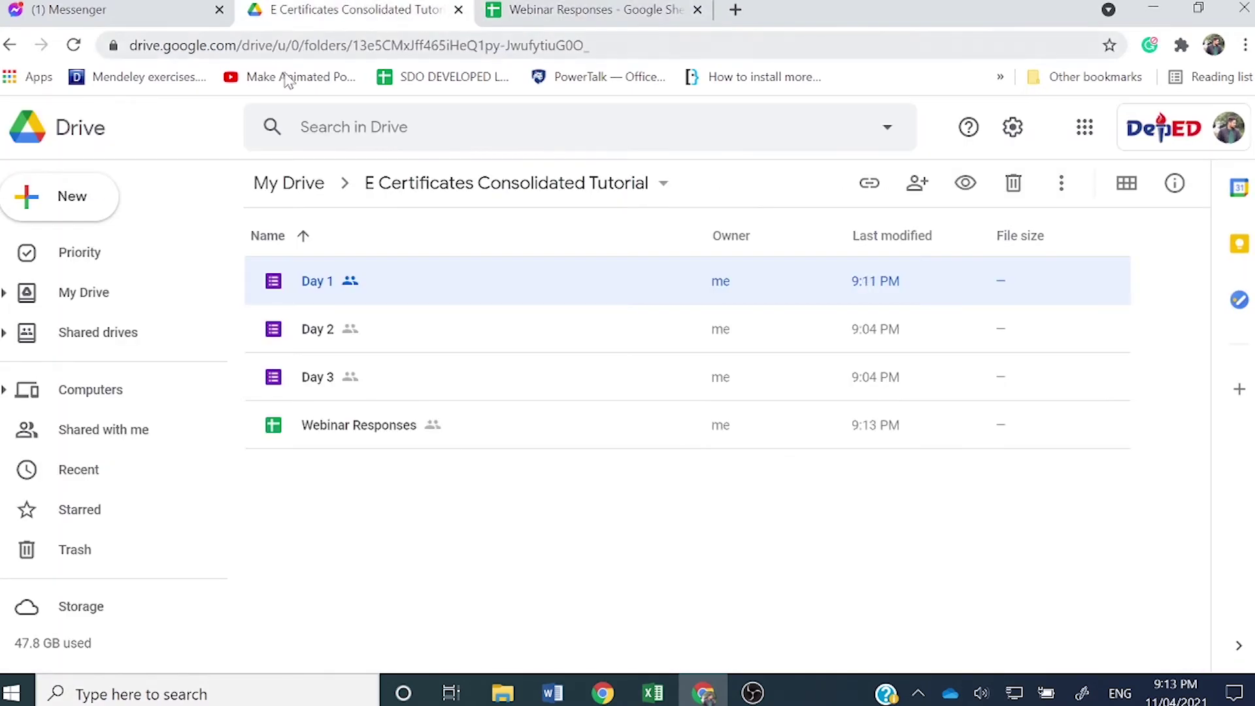
double_click(318, 329)
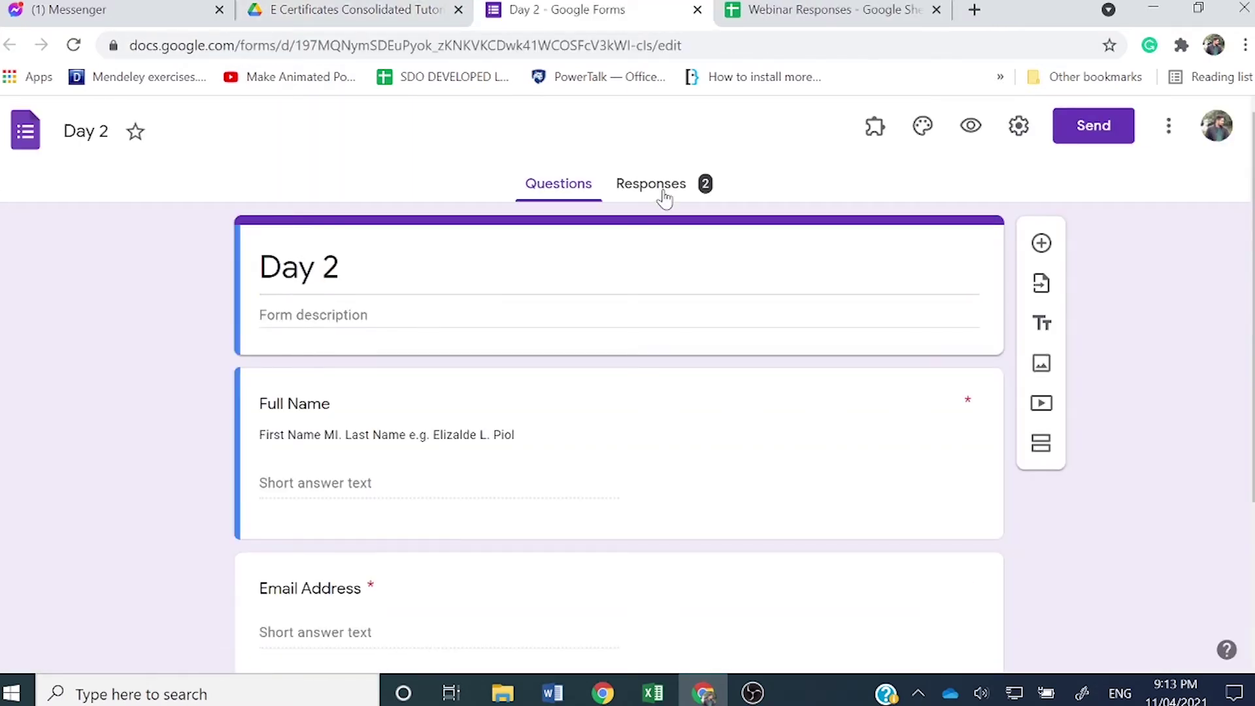
click(663, 191)
click(961, 318)
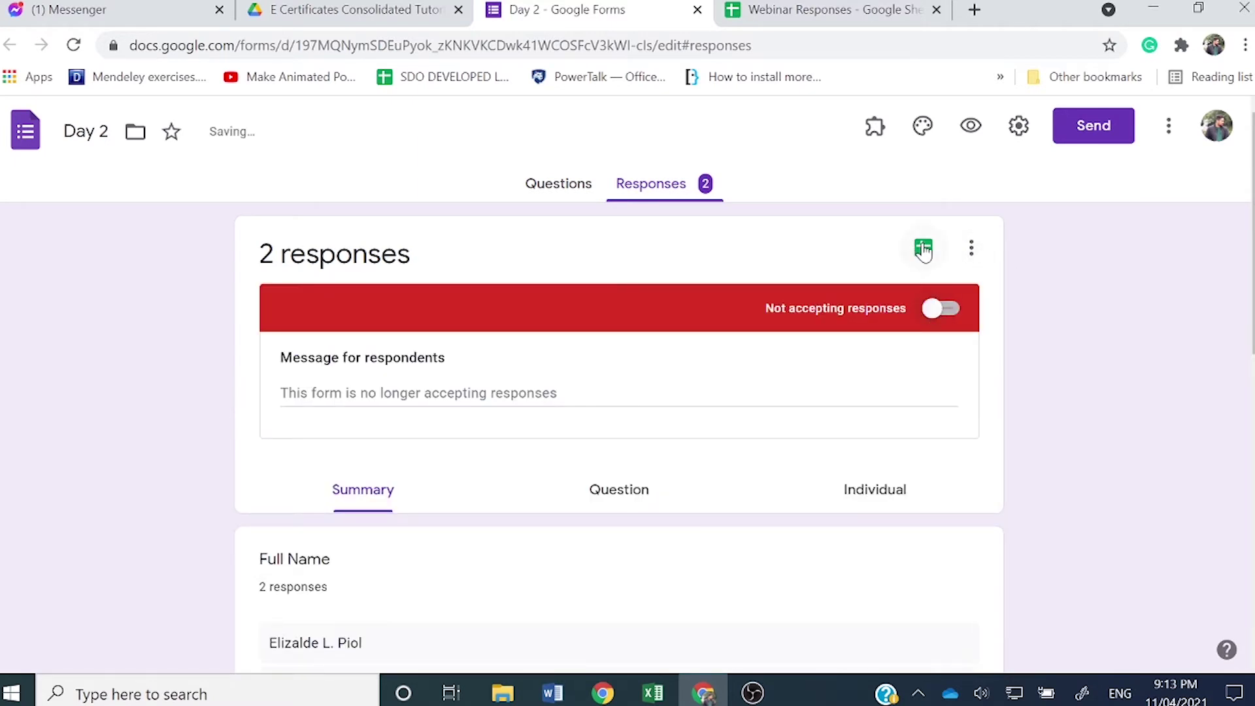
click(924, 249)
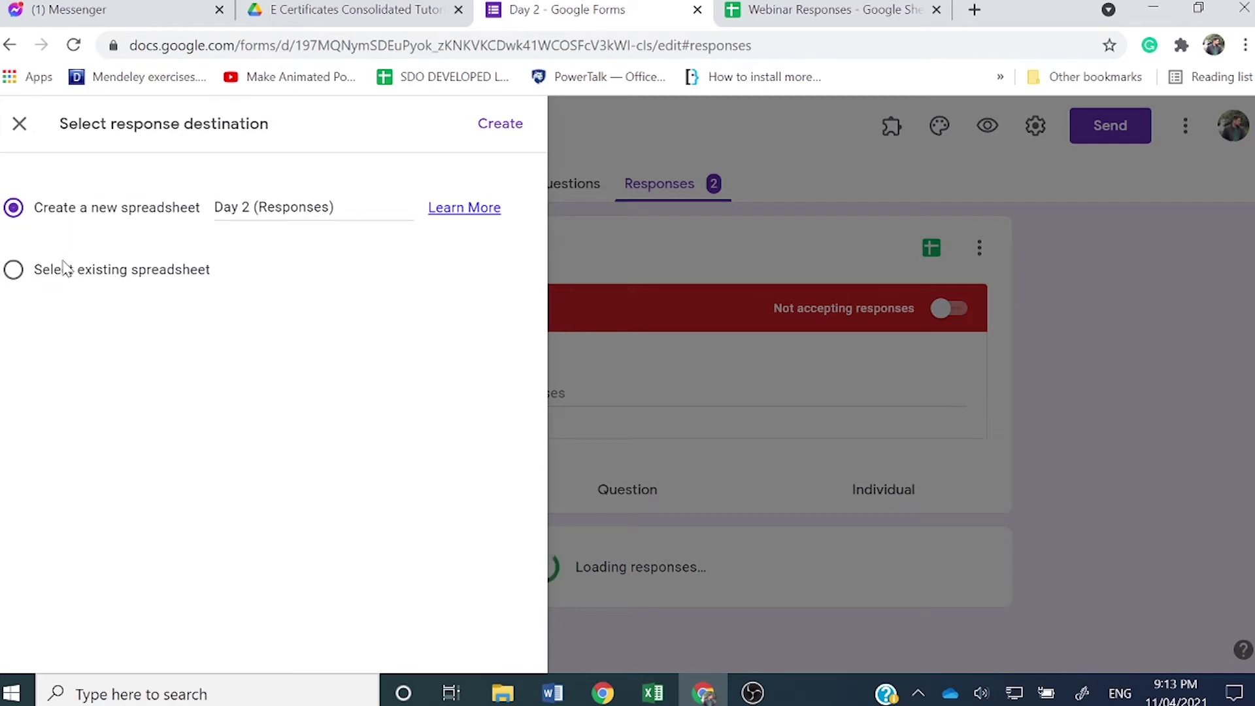
Step: Send Day 2 form responses to the existing 'Webinar Responses' spreadsheet instead of a new one
click(66, 280)
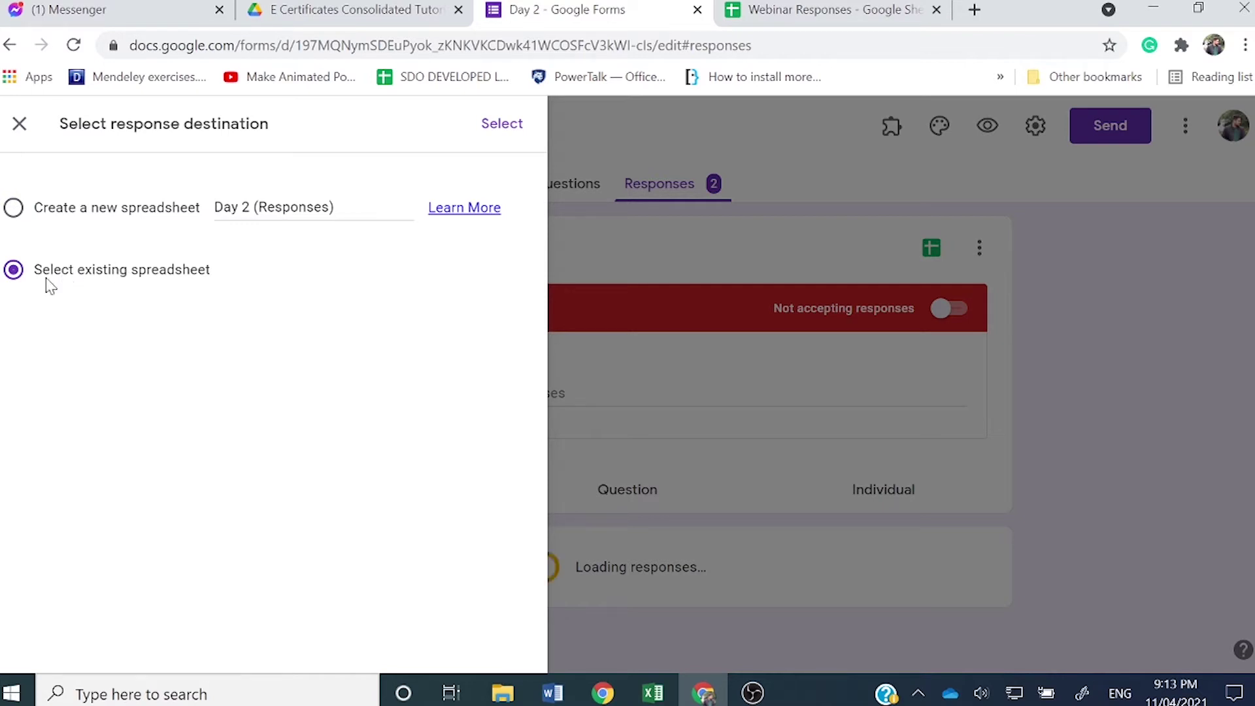
click(526, 129)
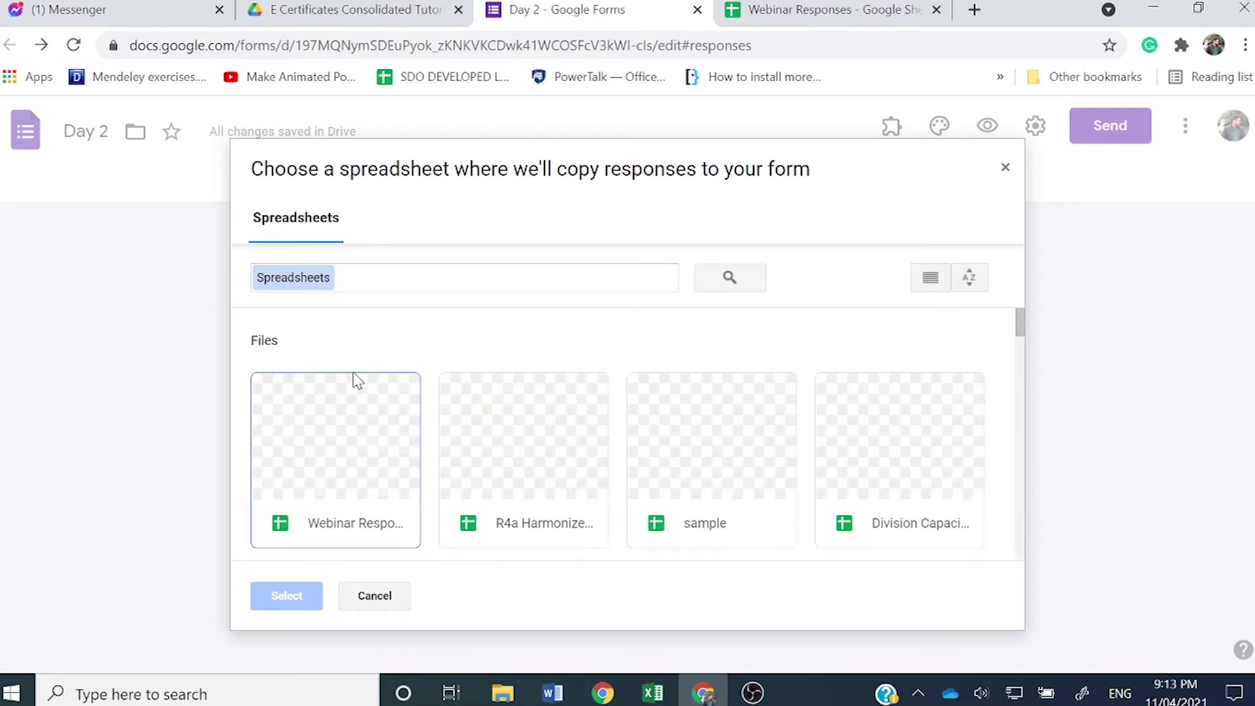
click(337, 447)
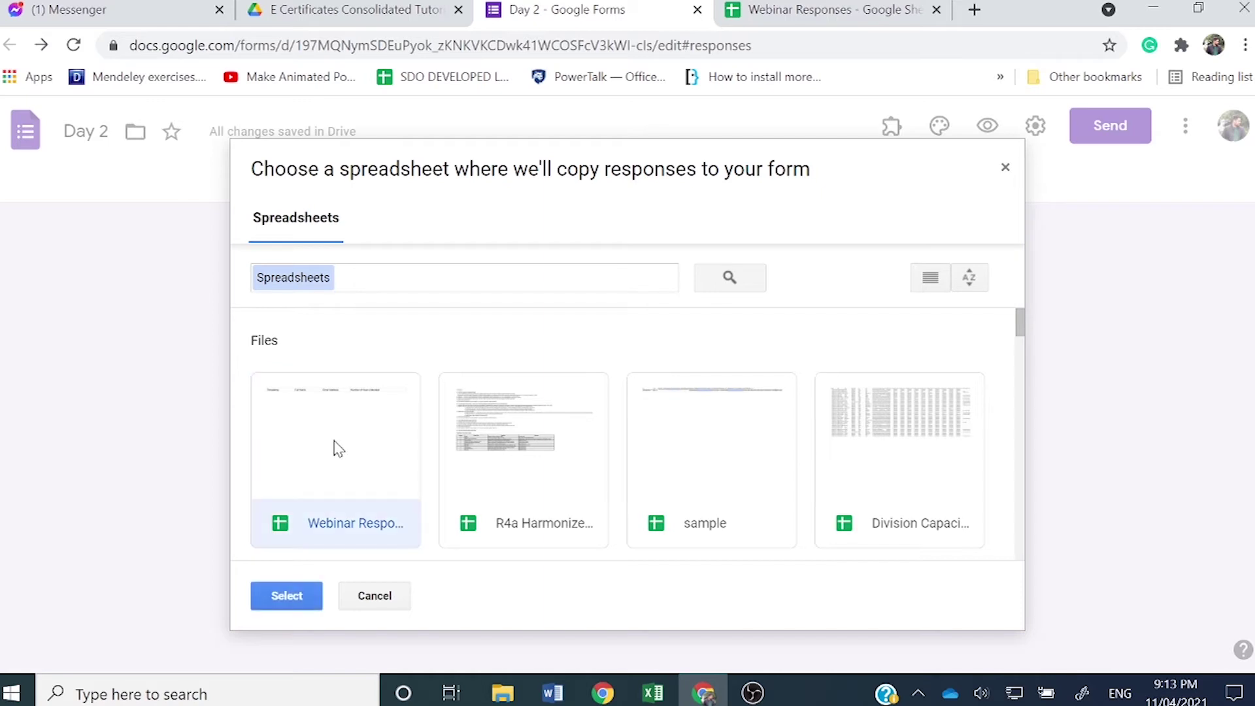
click(294, 597)
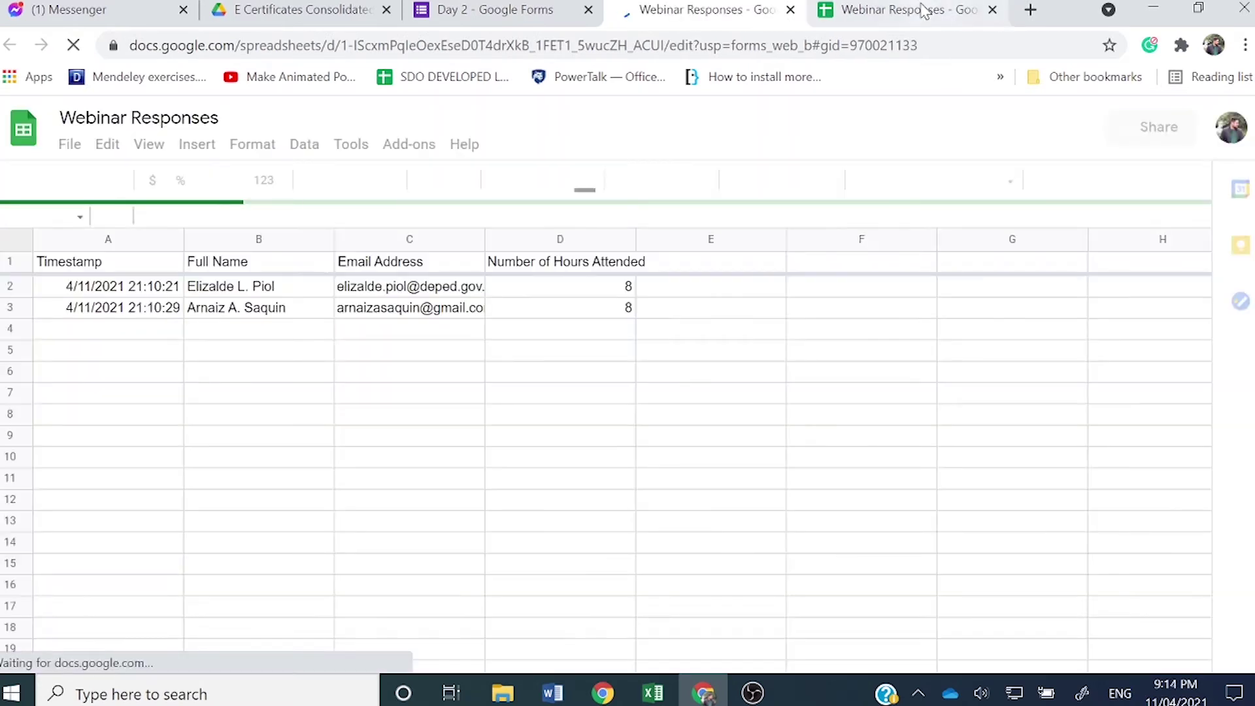
Step: Close the older Webinar Responses copy and rename the Form Responses 2 sheet to 'Day 2'
click(924, 12)
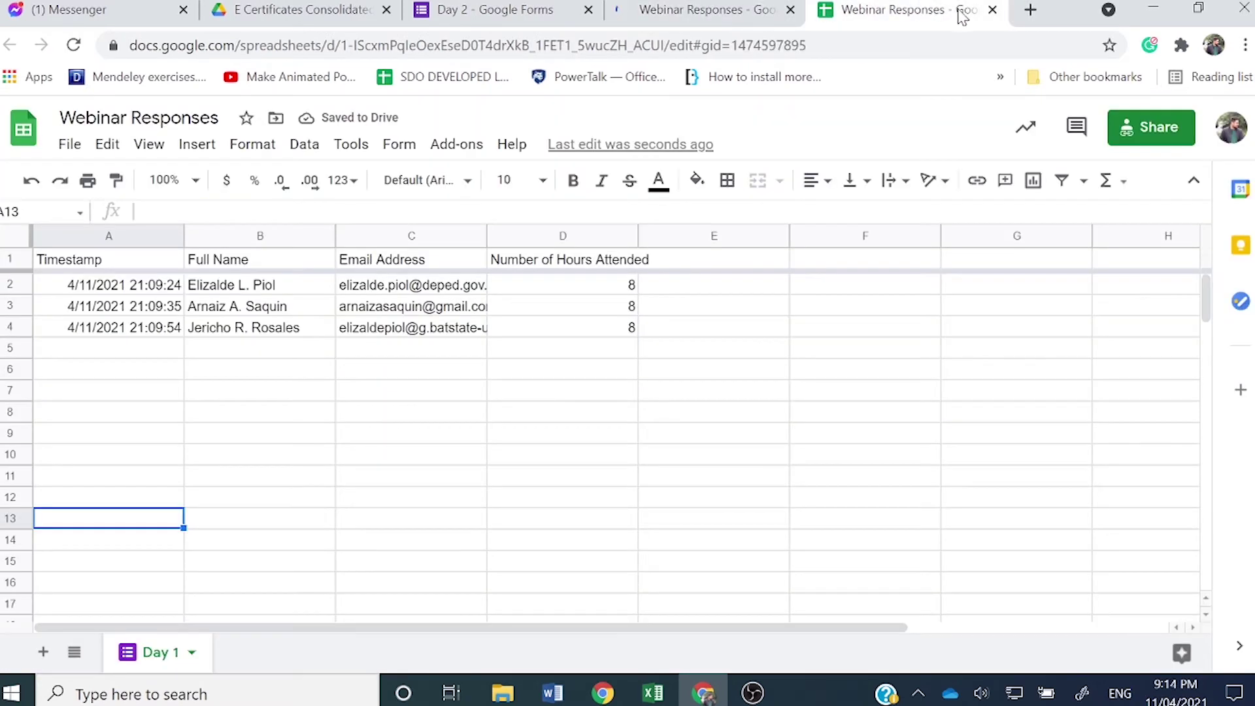
click(993, 12)
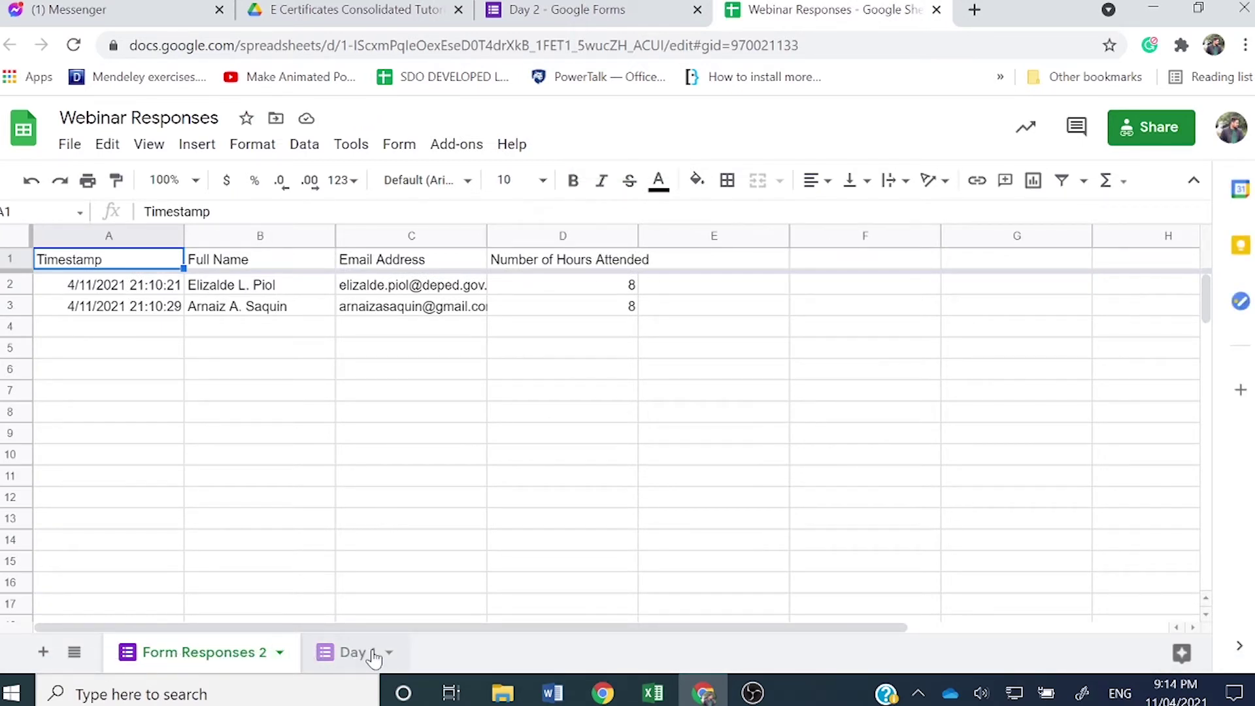
right_click(243, 654)
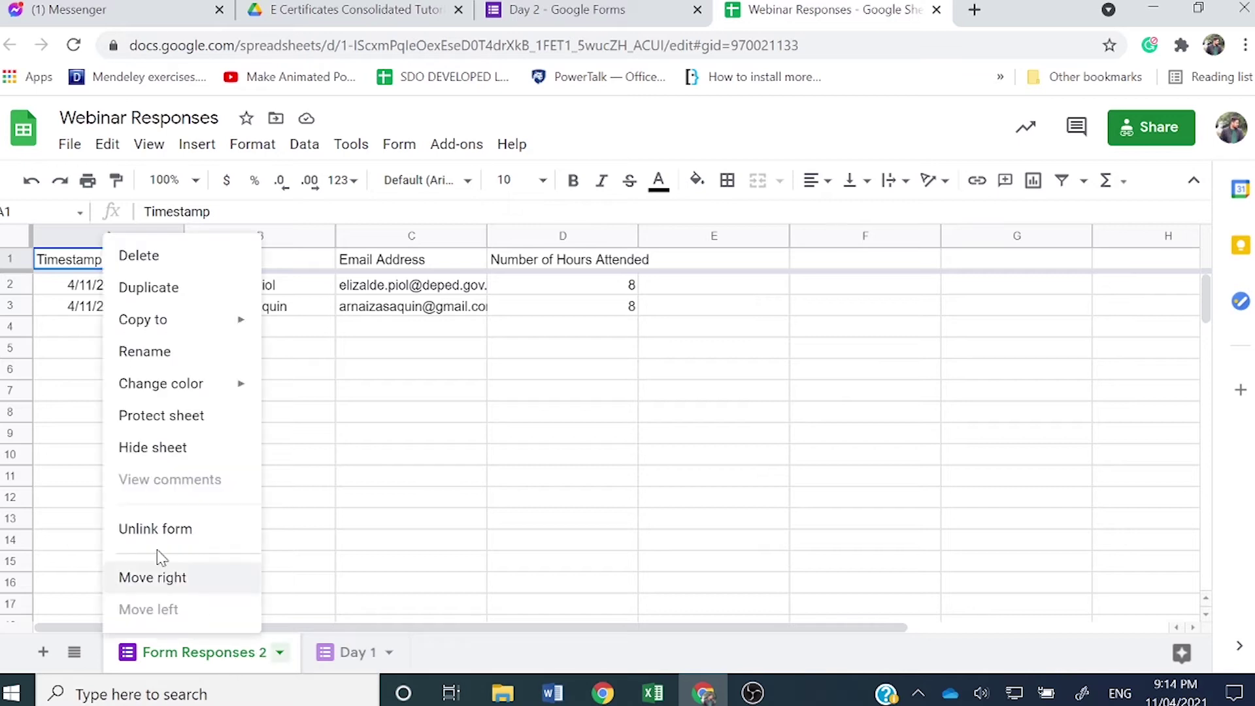
click(199, 363)
text(Day )
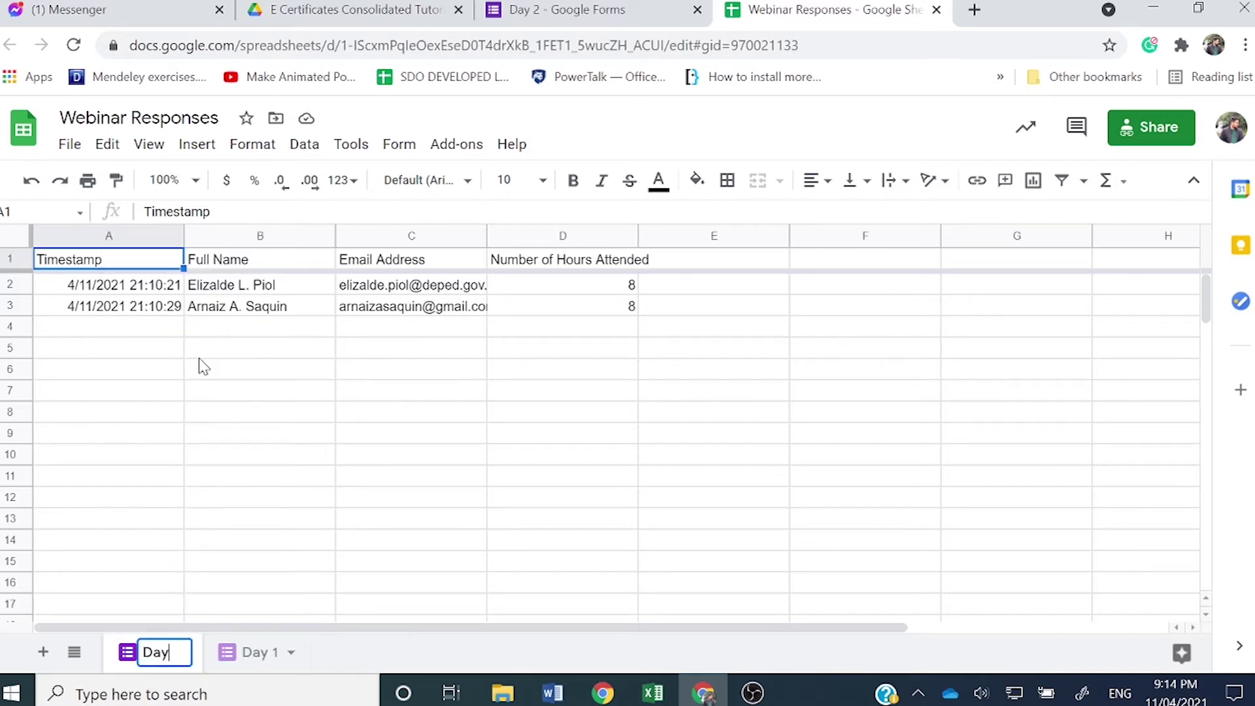
text(2)
key(Return)
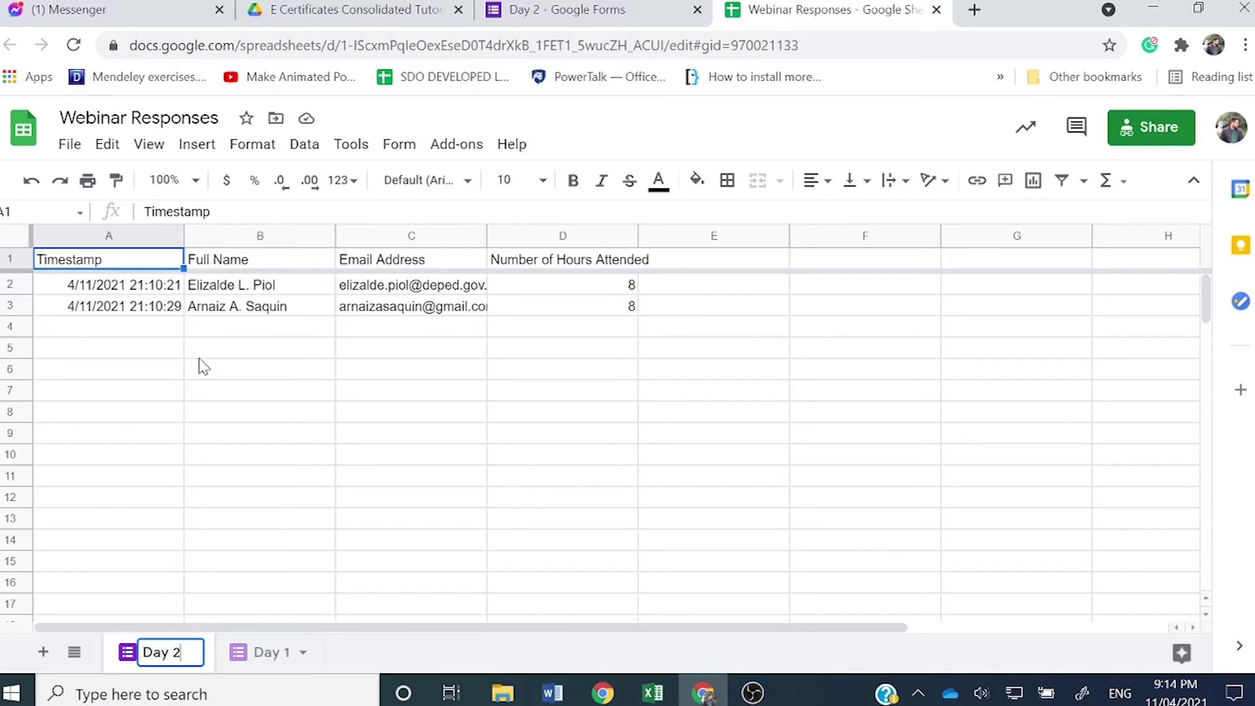
click(197, 354)
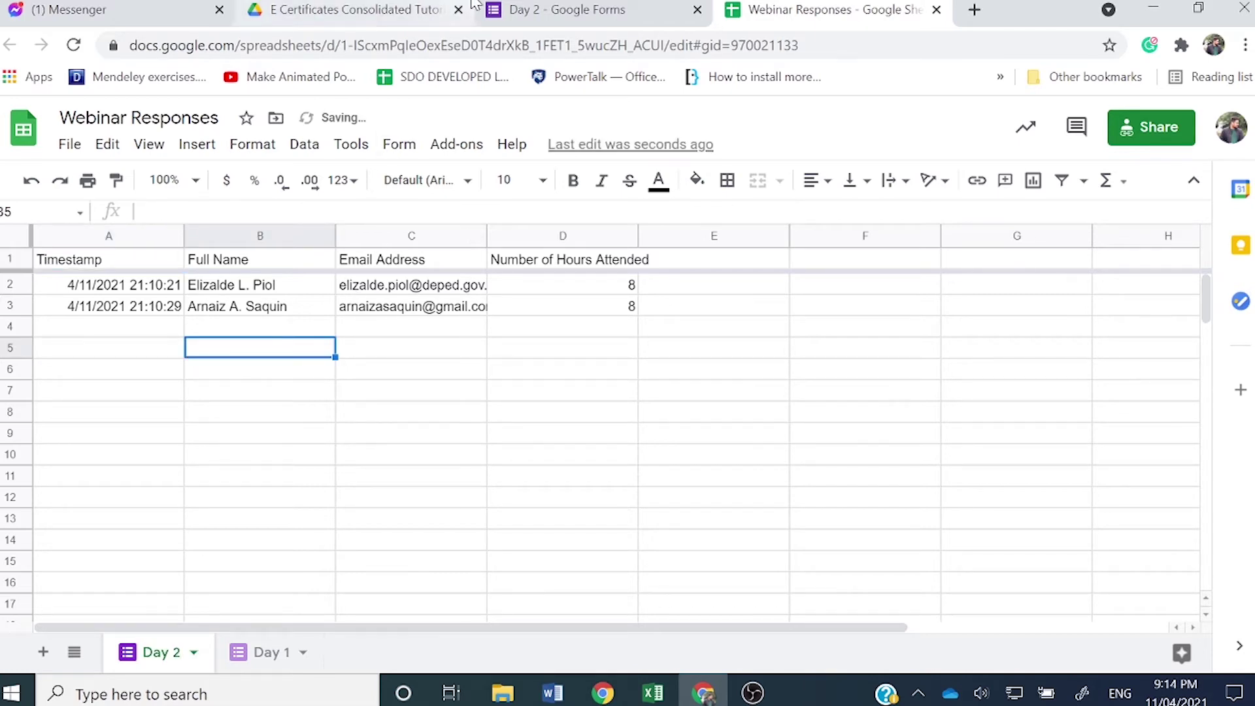
Step: Close the Day 2 form tab and go back to the folder of day forms
click(701, 13)
click(698, 11)
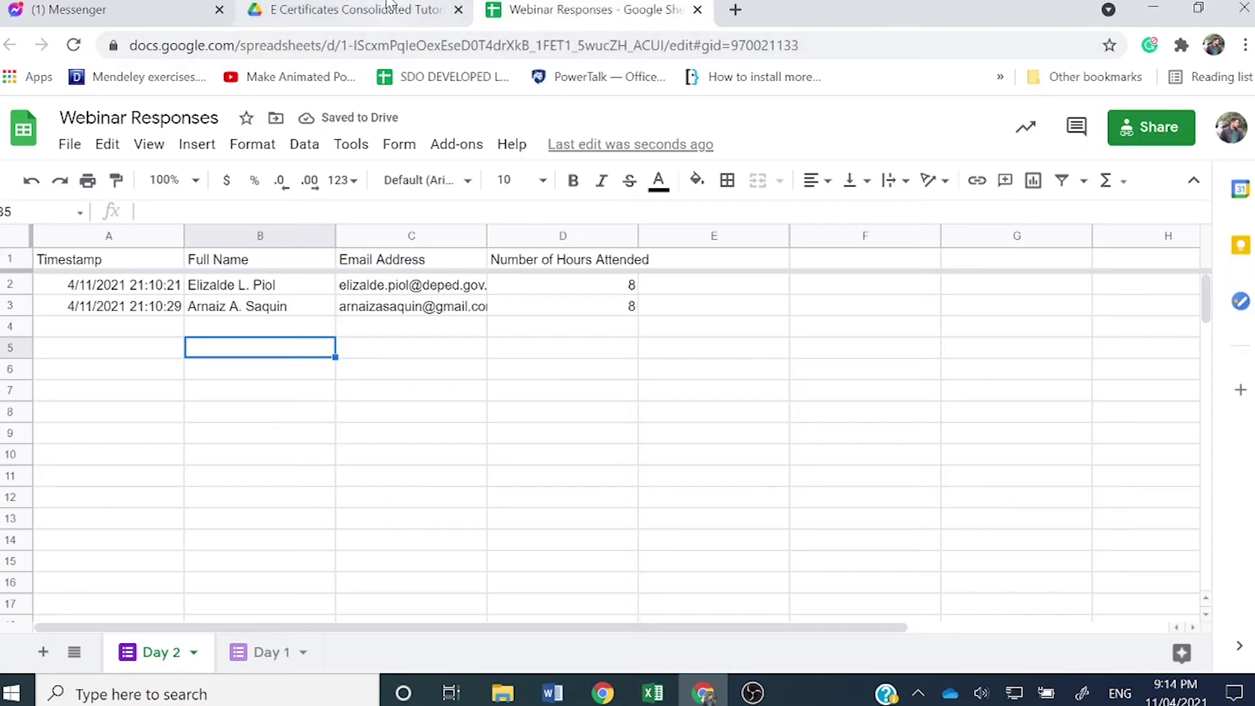
click(356, 10)
Step: Open the Day 3 form and turn off Accepting responses
double_click(317, 379)
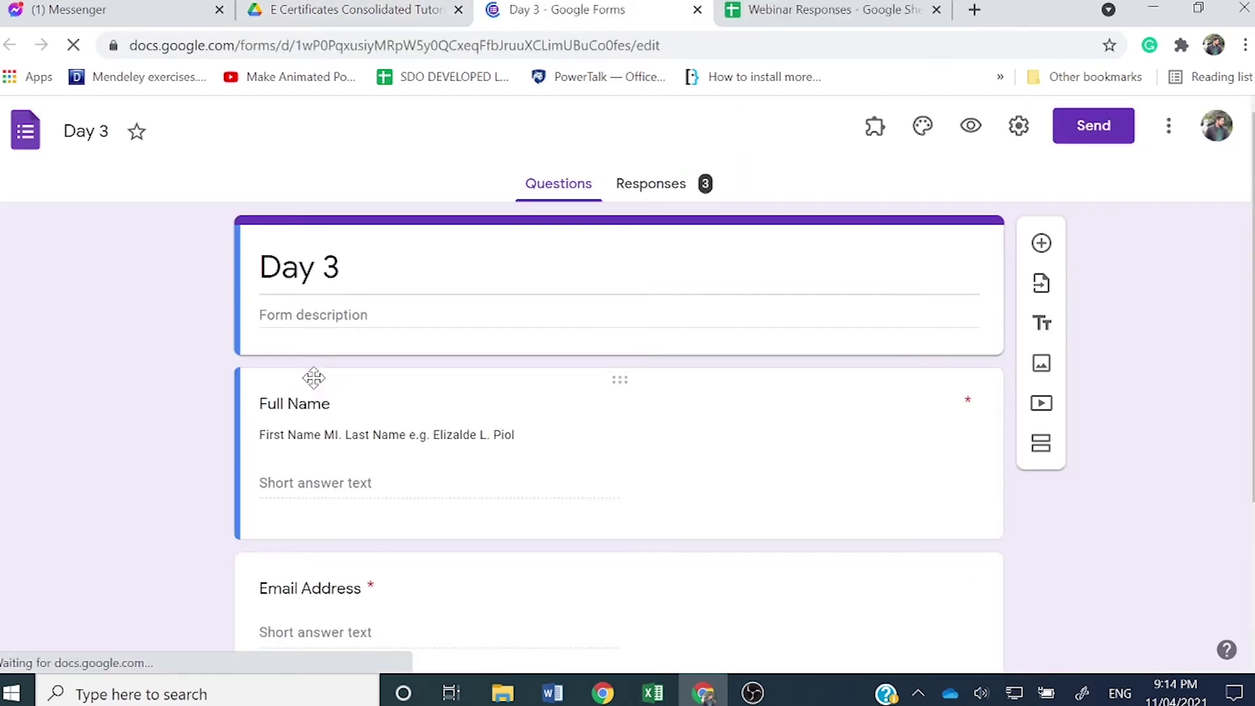
click(631, 183)
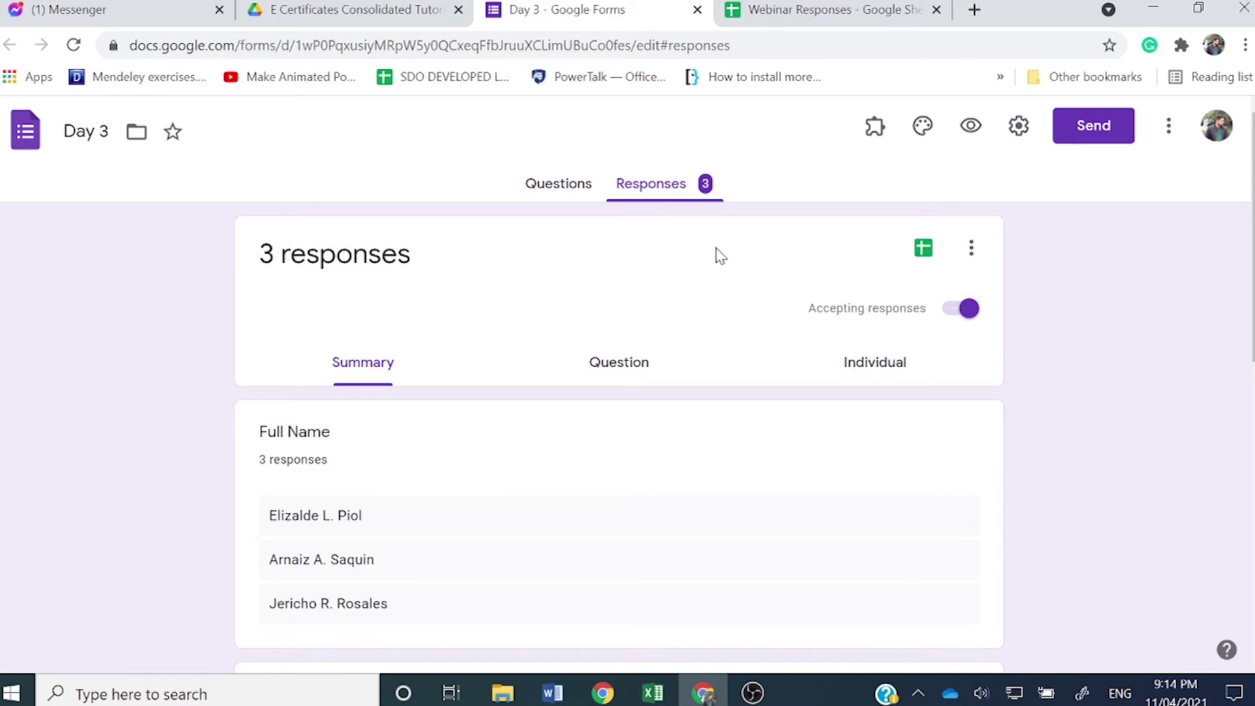
click(960, 314)
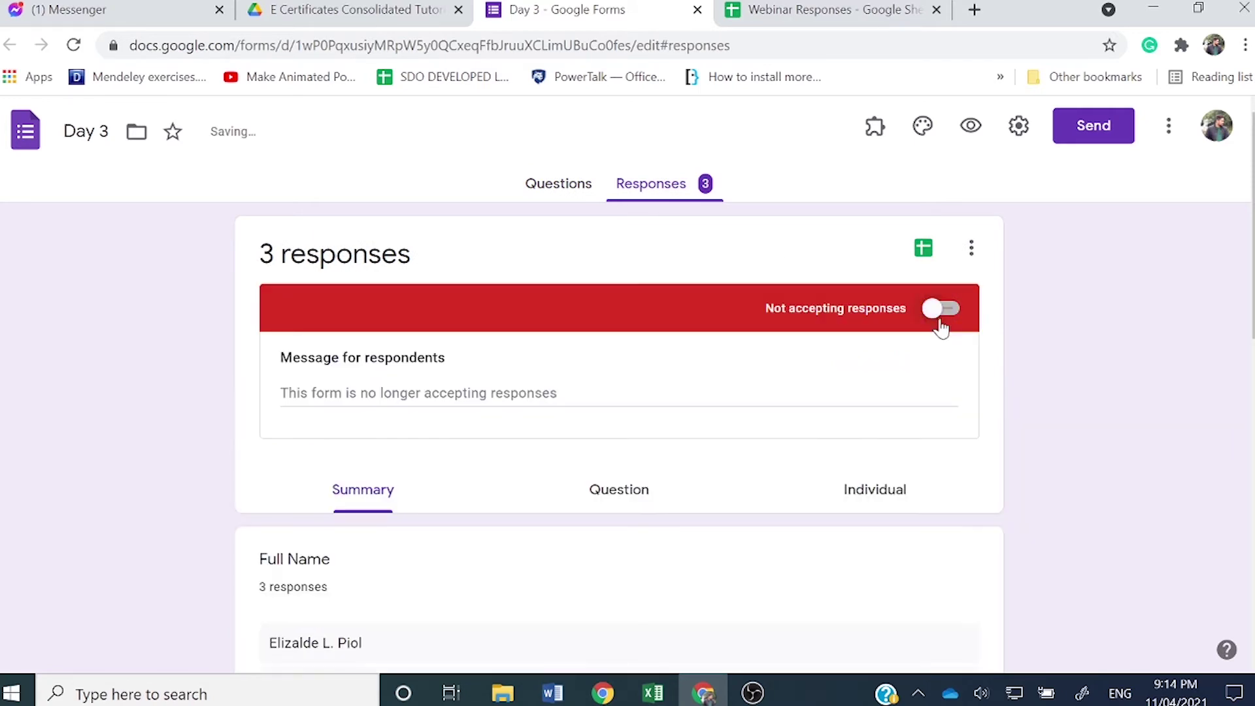
Step: Send Day 3 responses to the existing 'Webinar Responses' spreadsheet
click(932, 248)
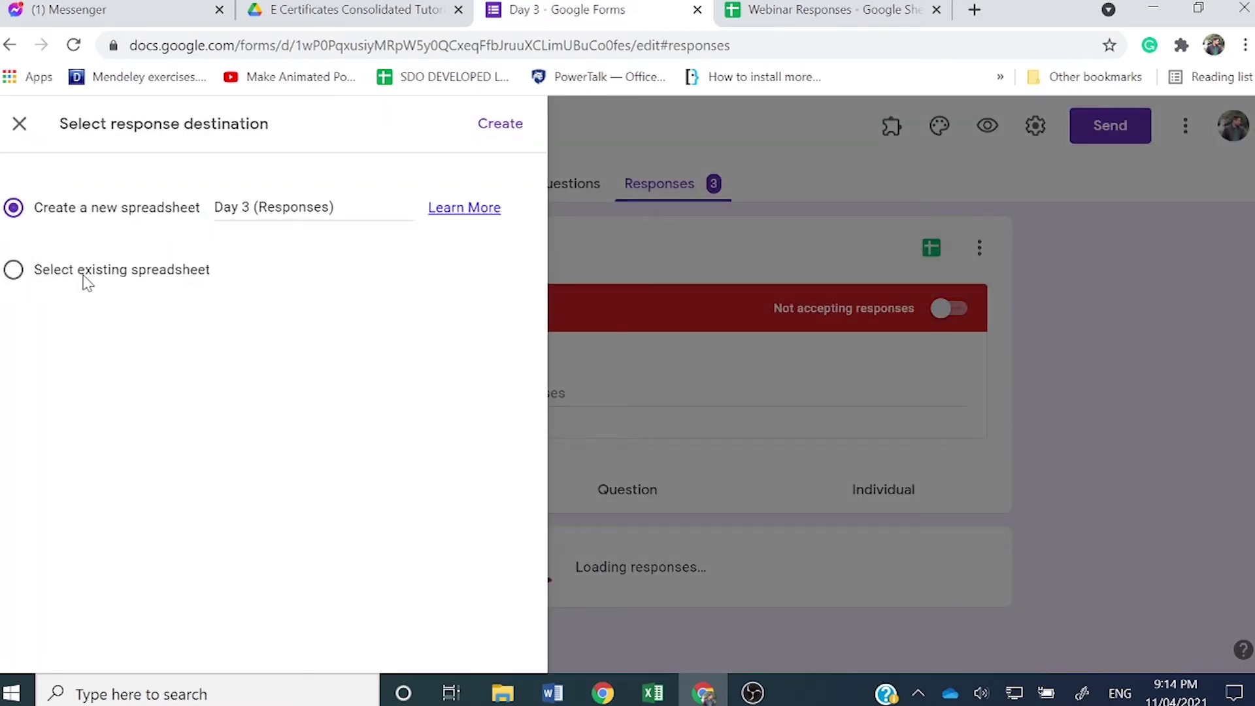
click(85, 280)
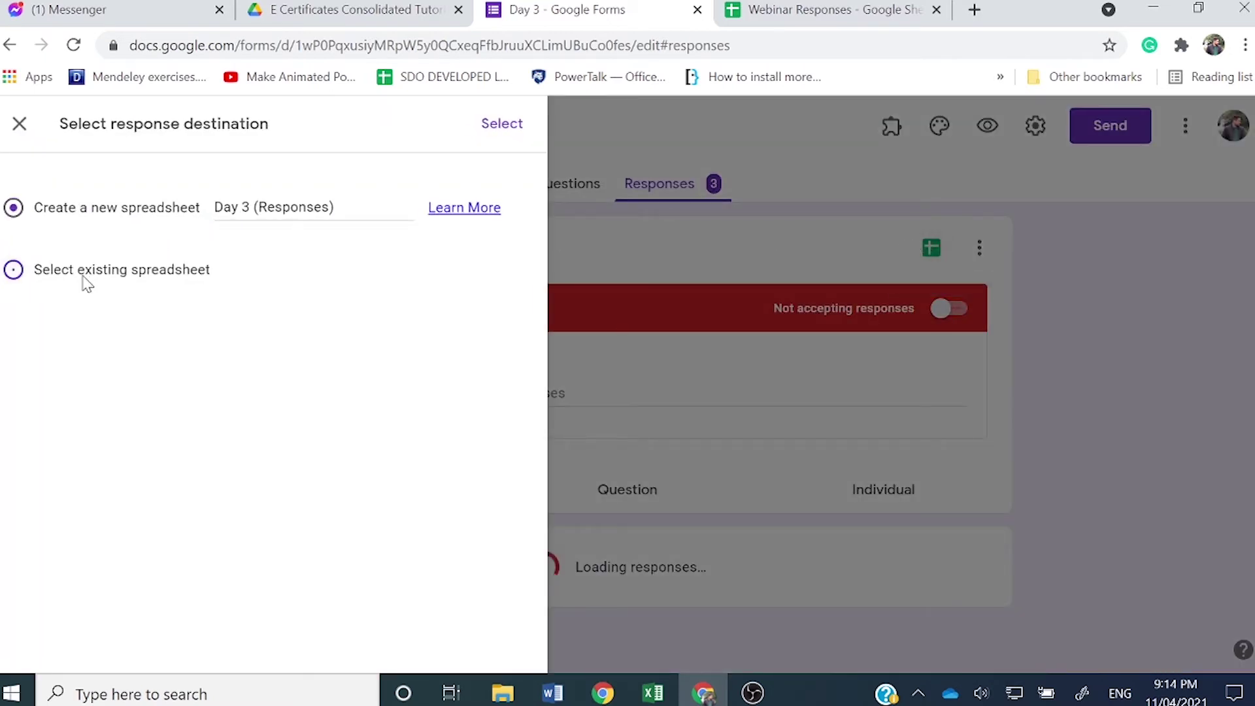
click(504, 123)
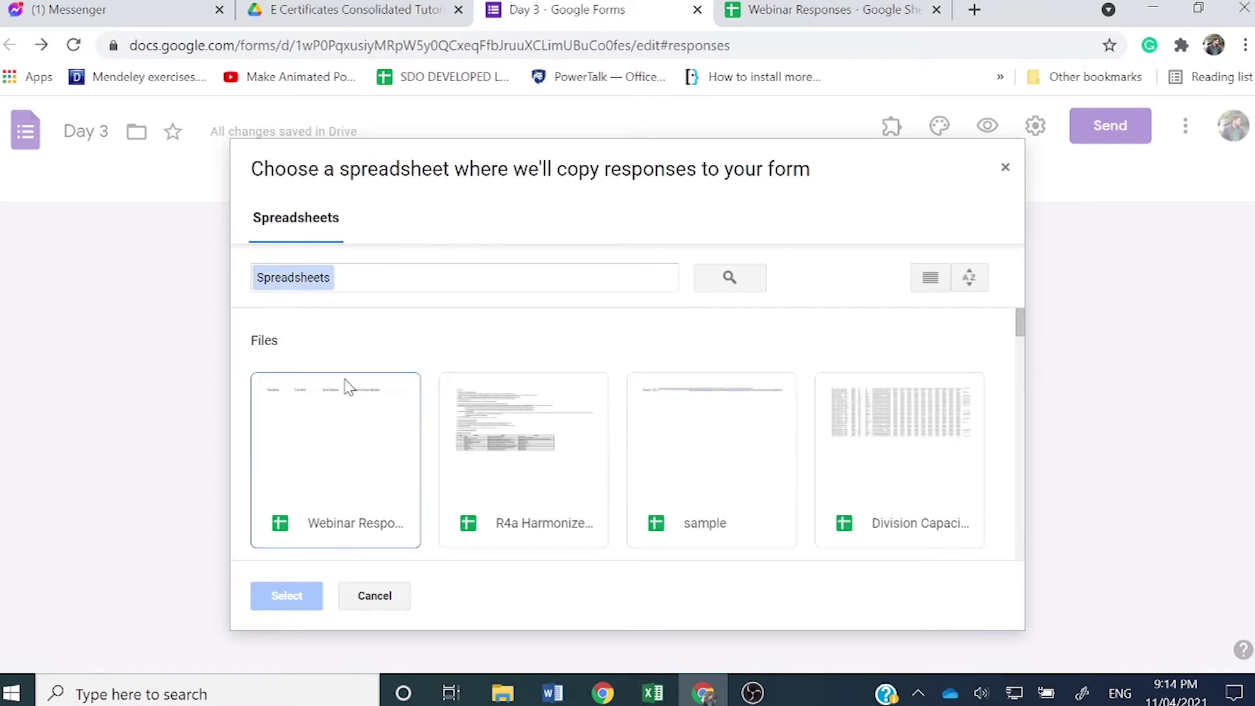
click(315, 438)
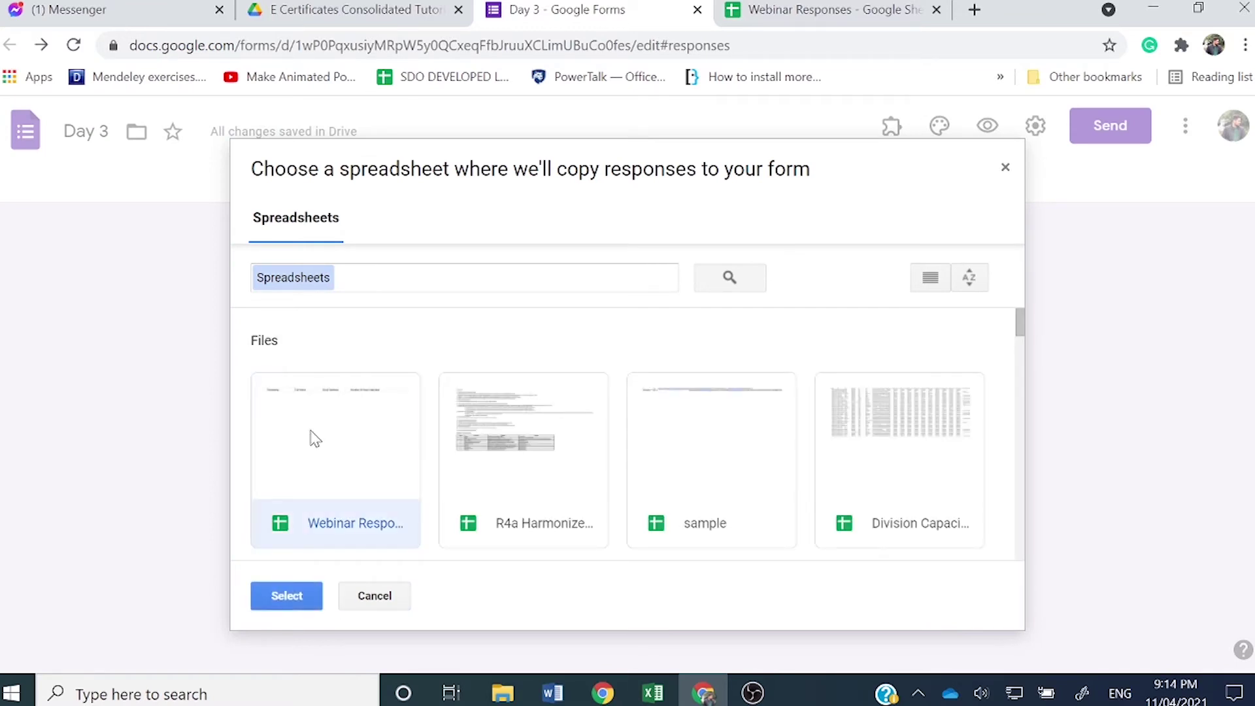
click(292, 599)
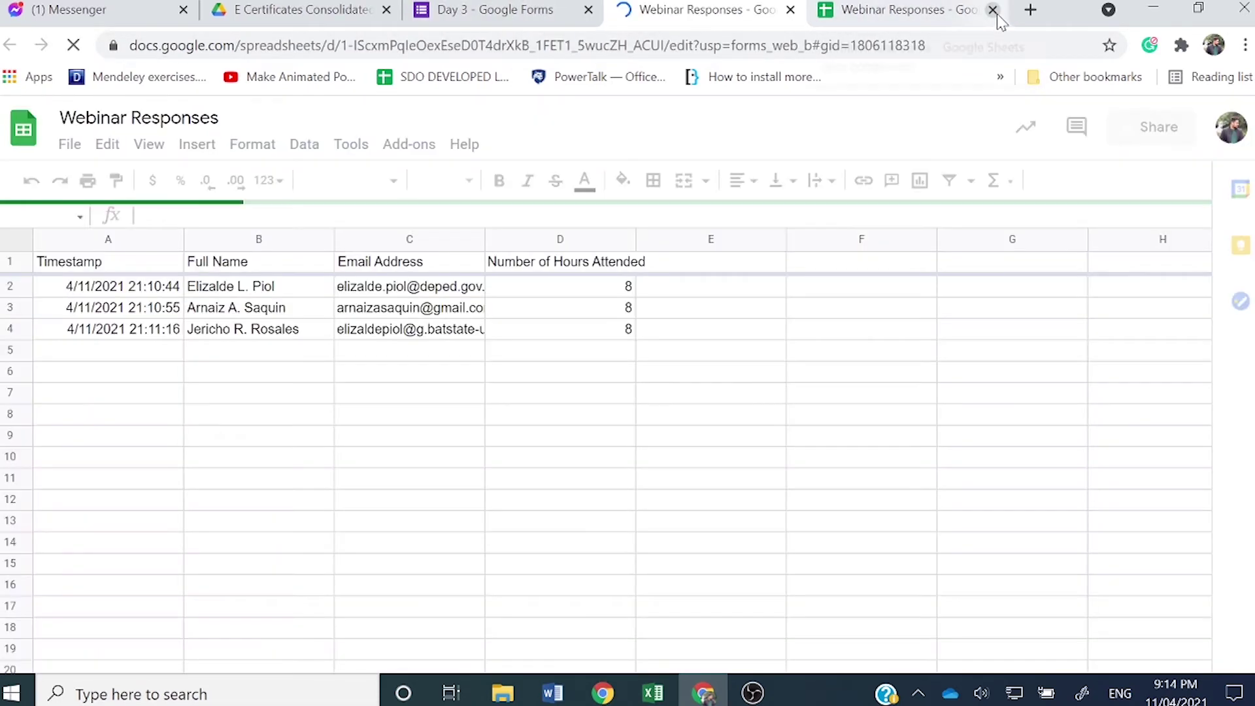
Step: Close the older Webinar Responses copy and rename Form Responses 3 to 'Day 3'
click(992, 9)
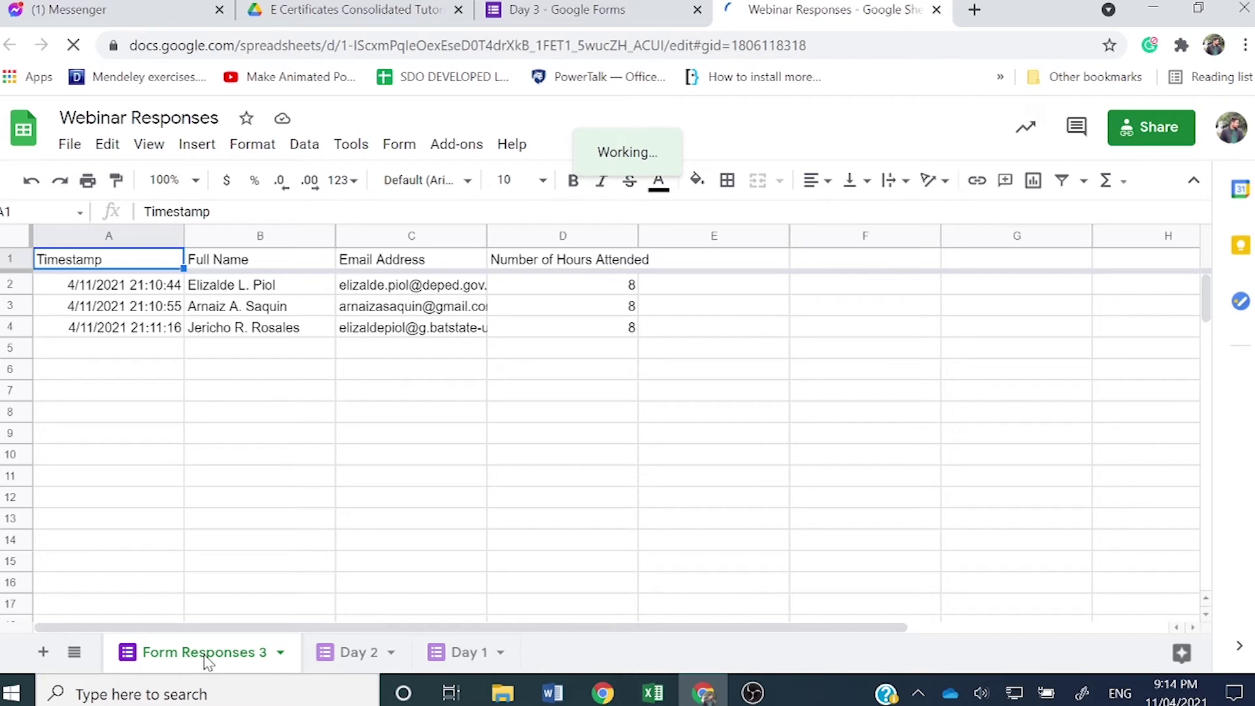
right_click(208, 662)
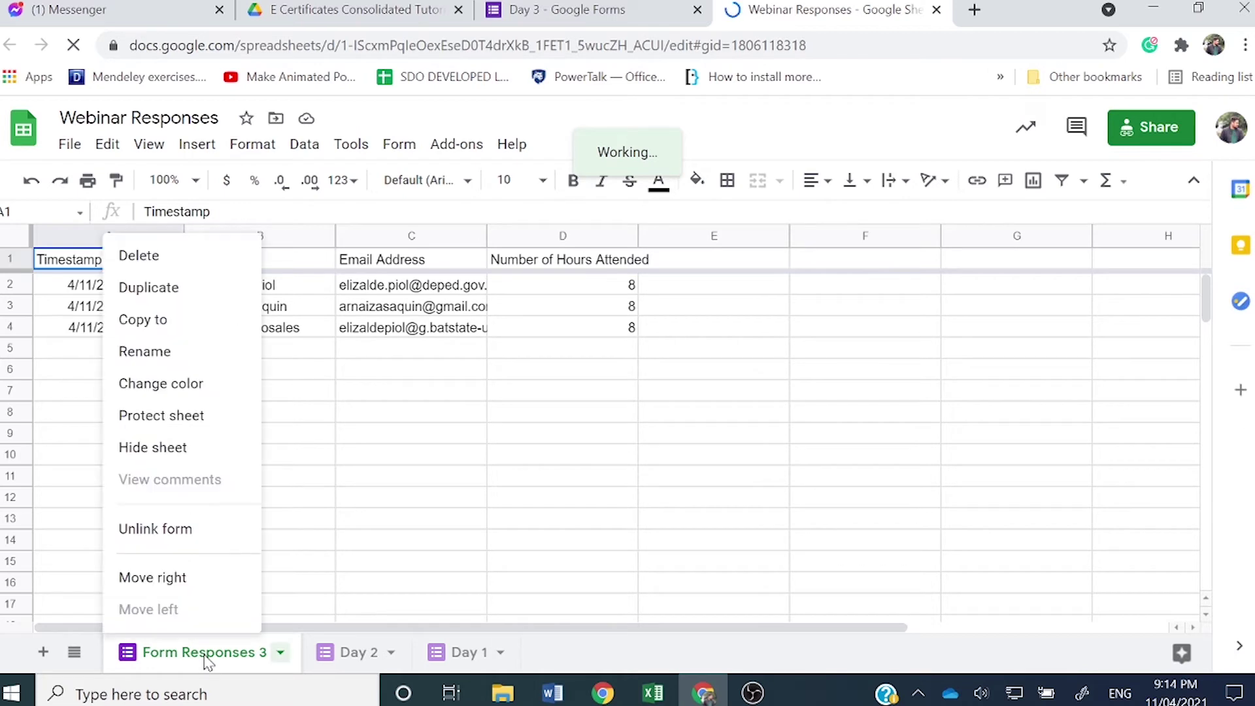
click(151, 351)
text(Day)
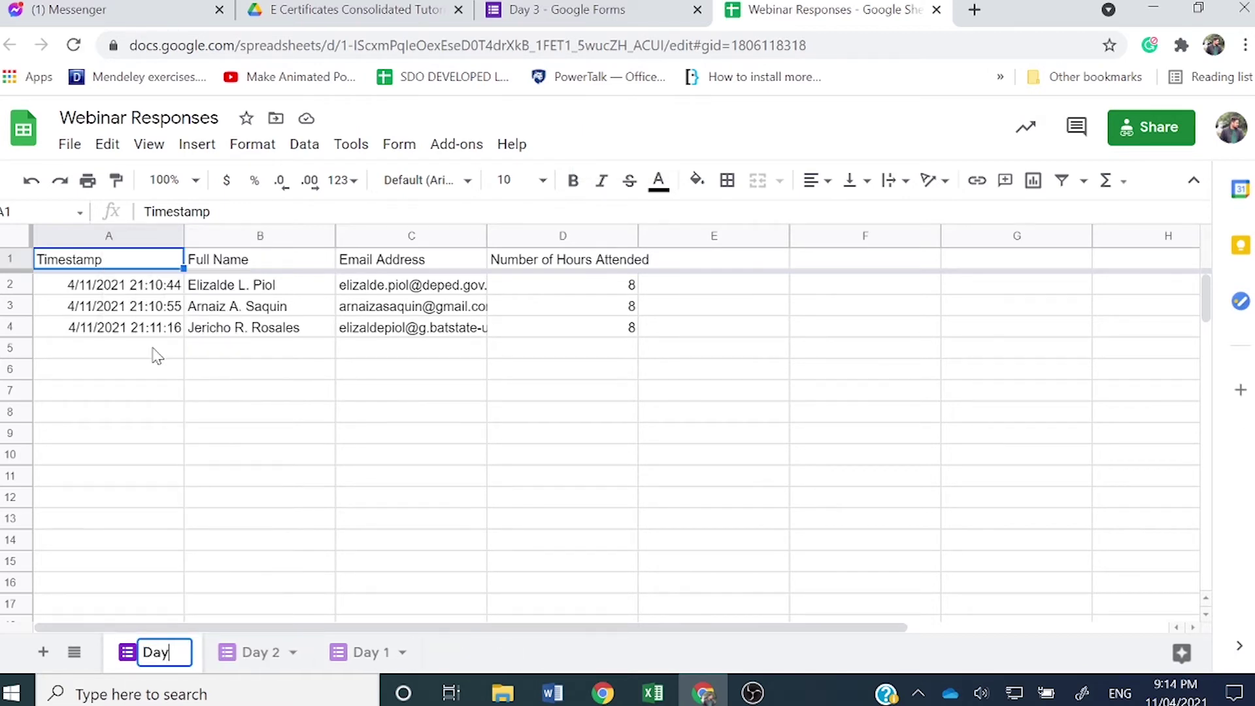
text( 3)
key(Return)
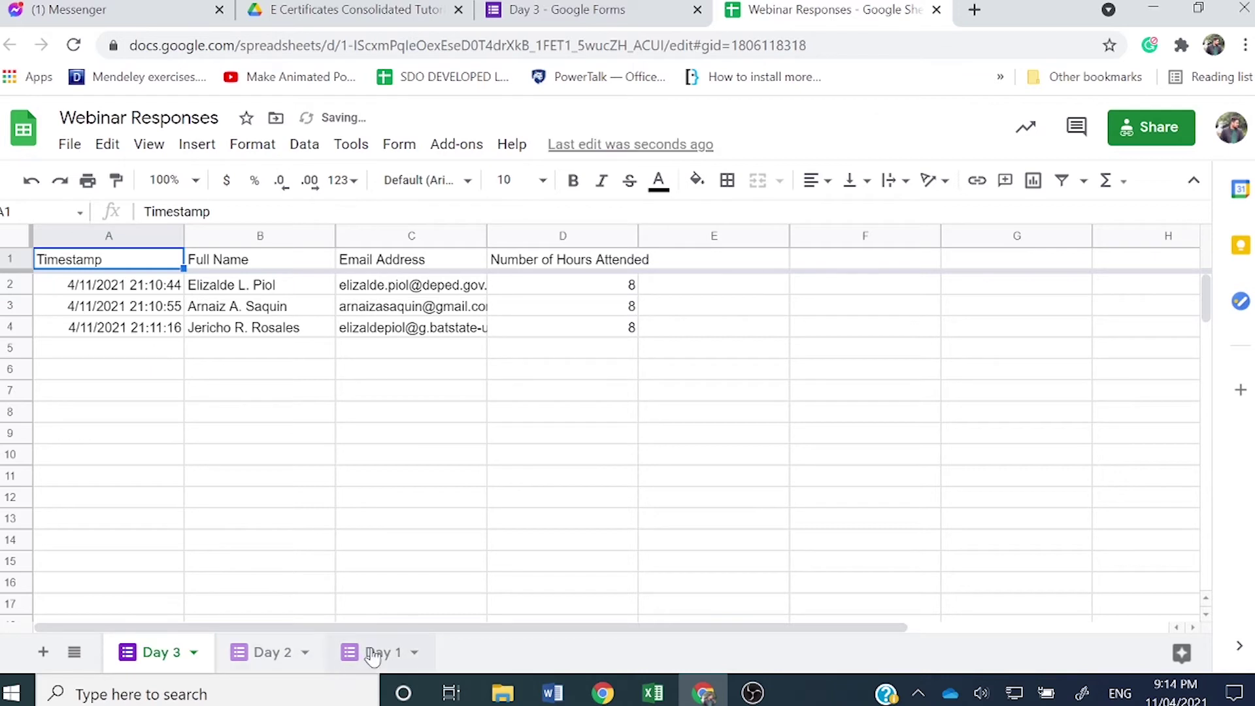
Step: Drag the sheet tabs into the order Day 1, Day 2, Day 3 and check each one
drag(373, 656, 101, 639)
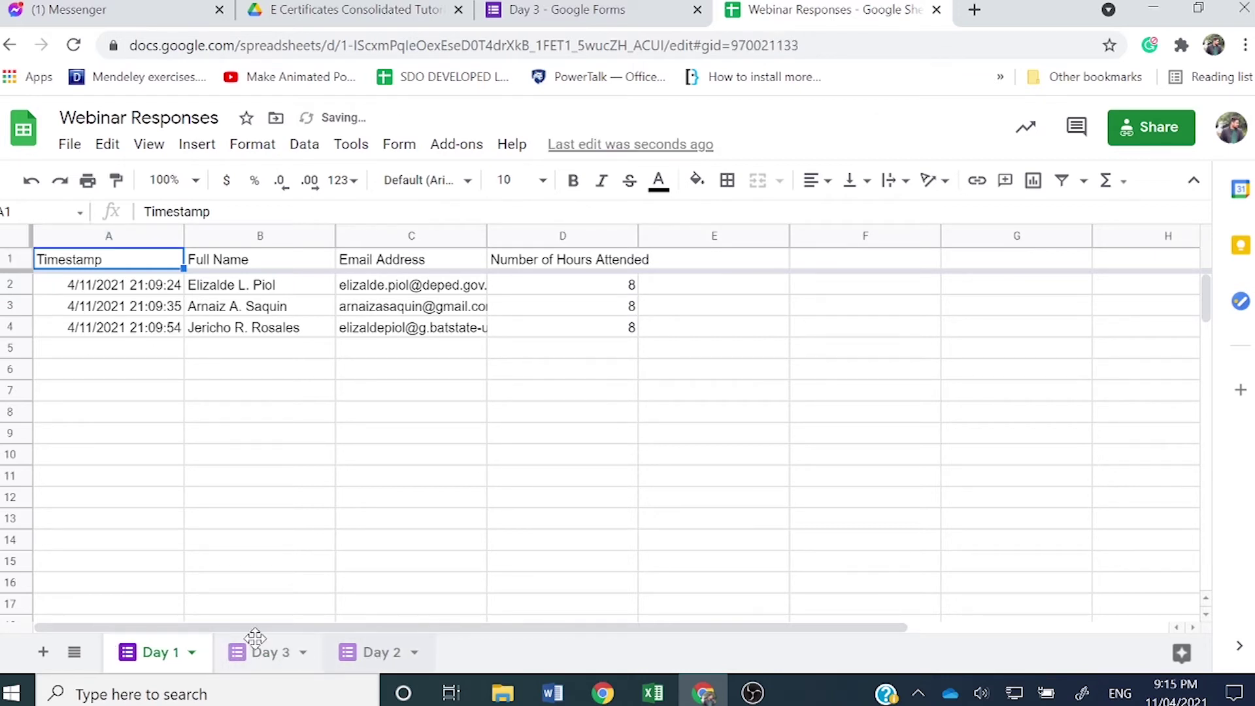
drag(383, 652, 226, 648)
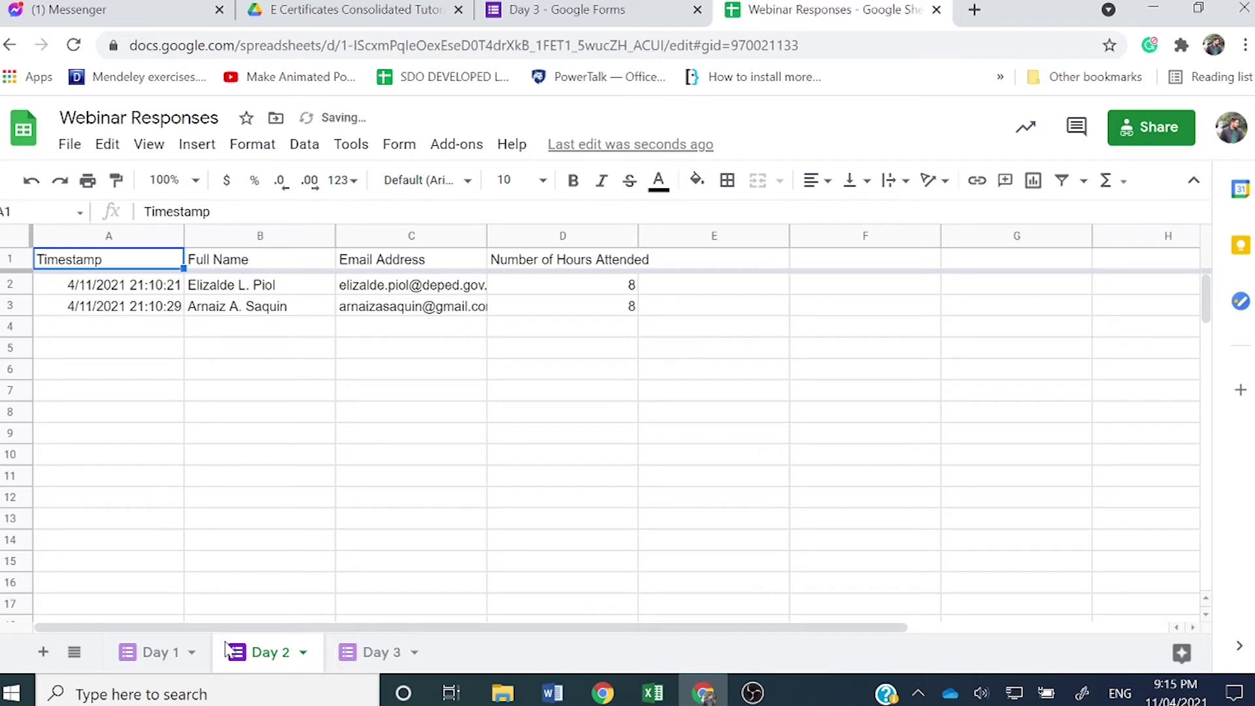
click(373, 653)
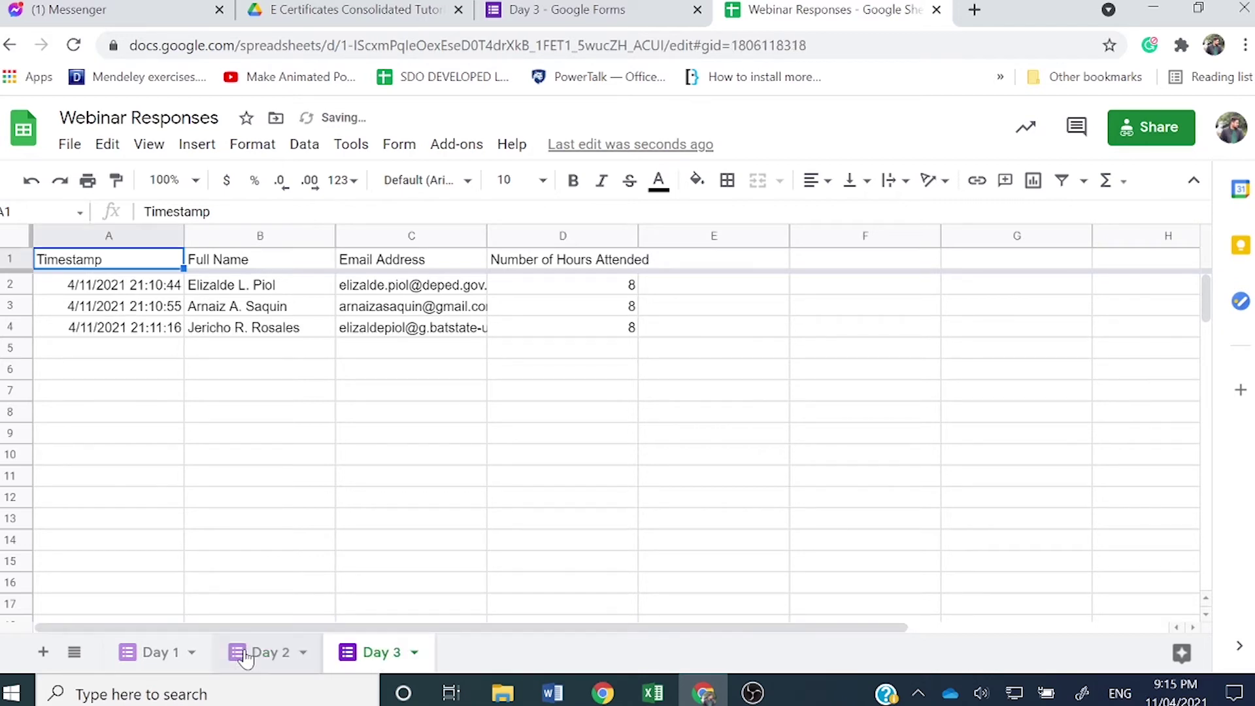
click(147, 654)
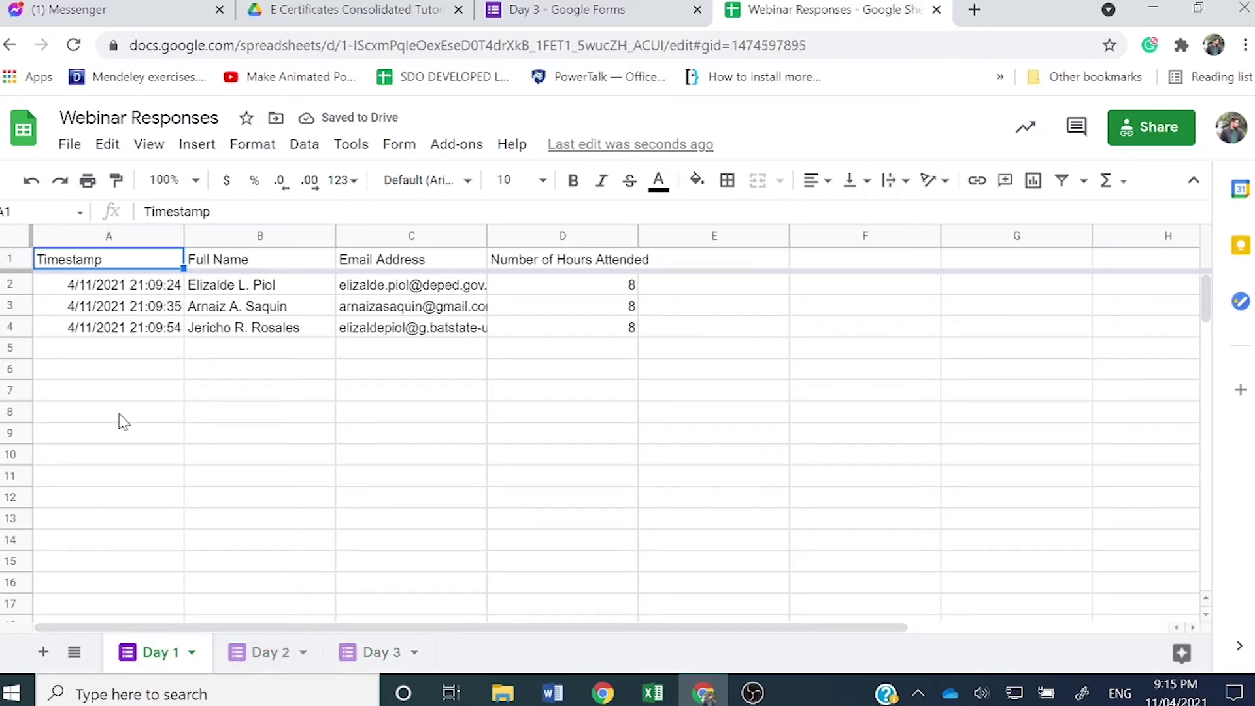
click(262, 657)
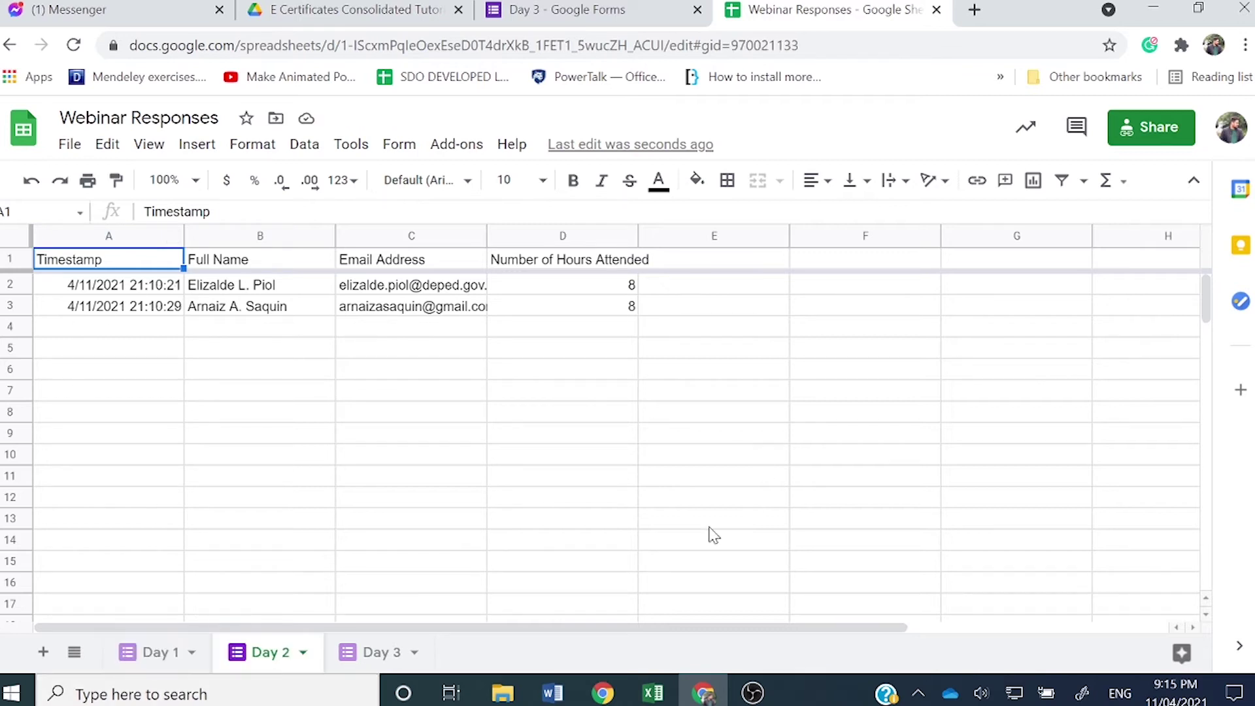
Step: On the Day 3 sheet, drag column C wider so the full email addresses are visible
click(382, 654)
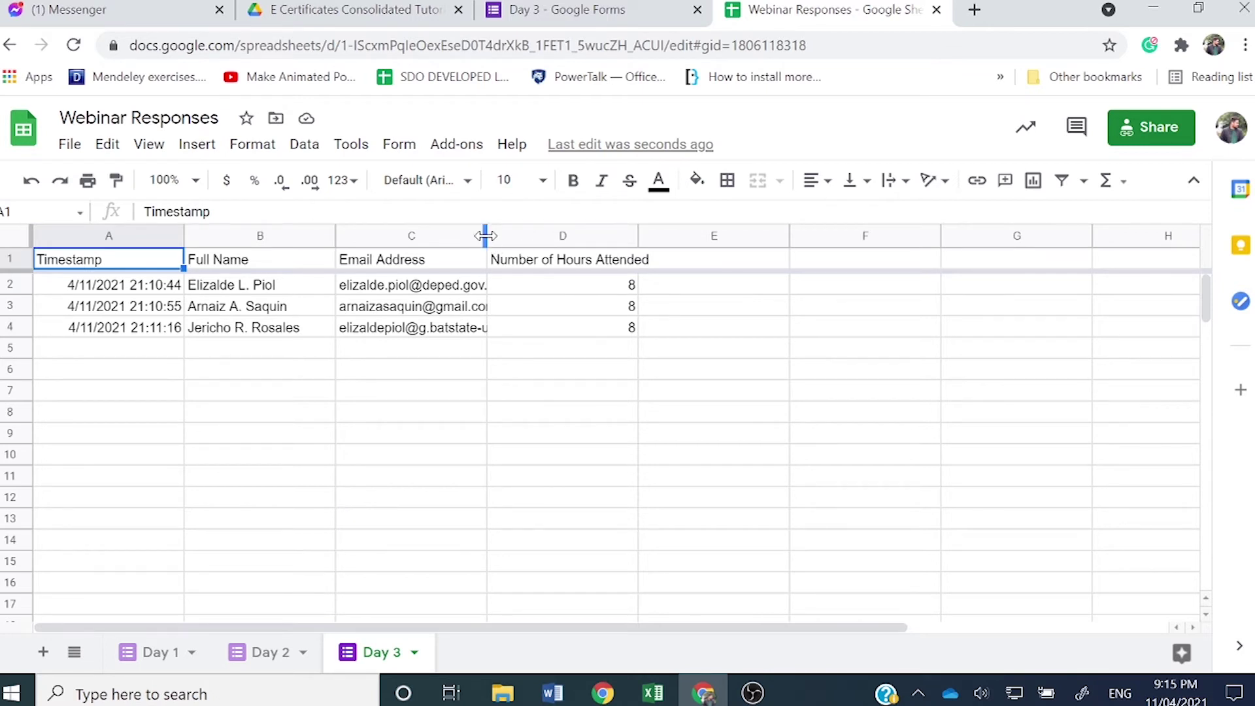
drag(485, 235, 573, 235)
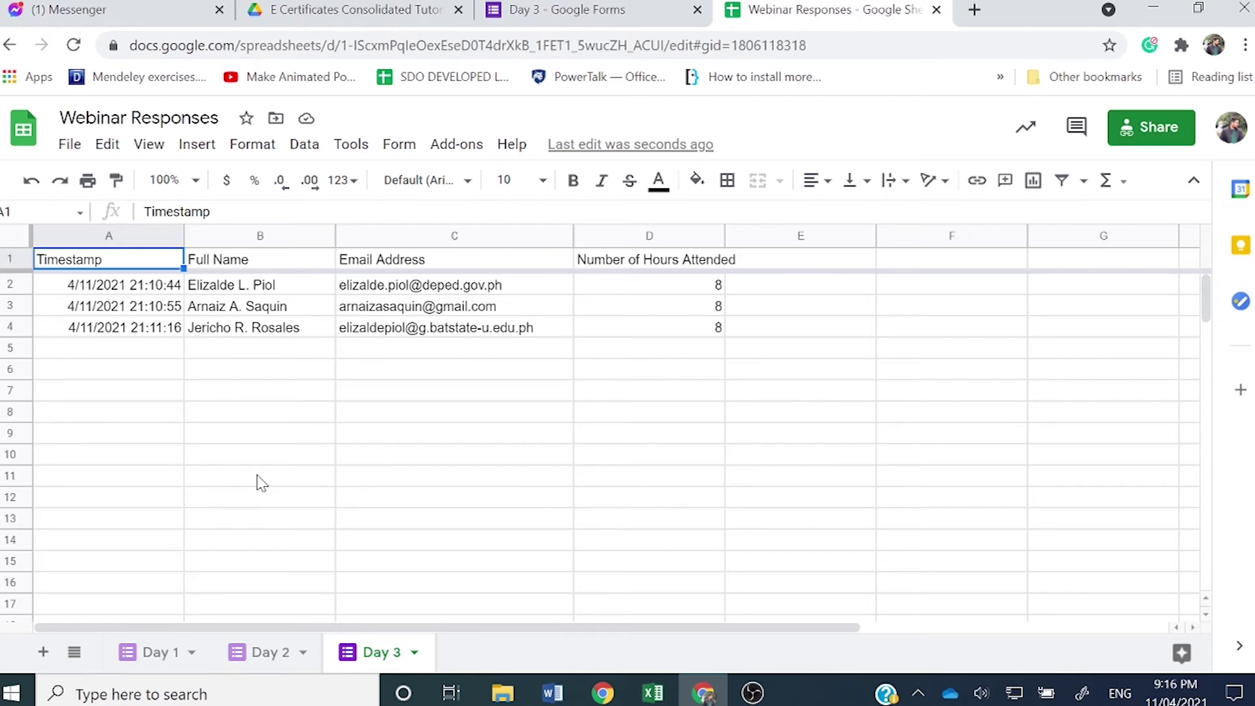
click(134, 653)
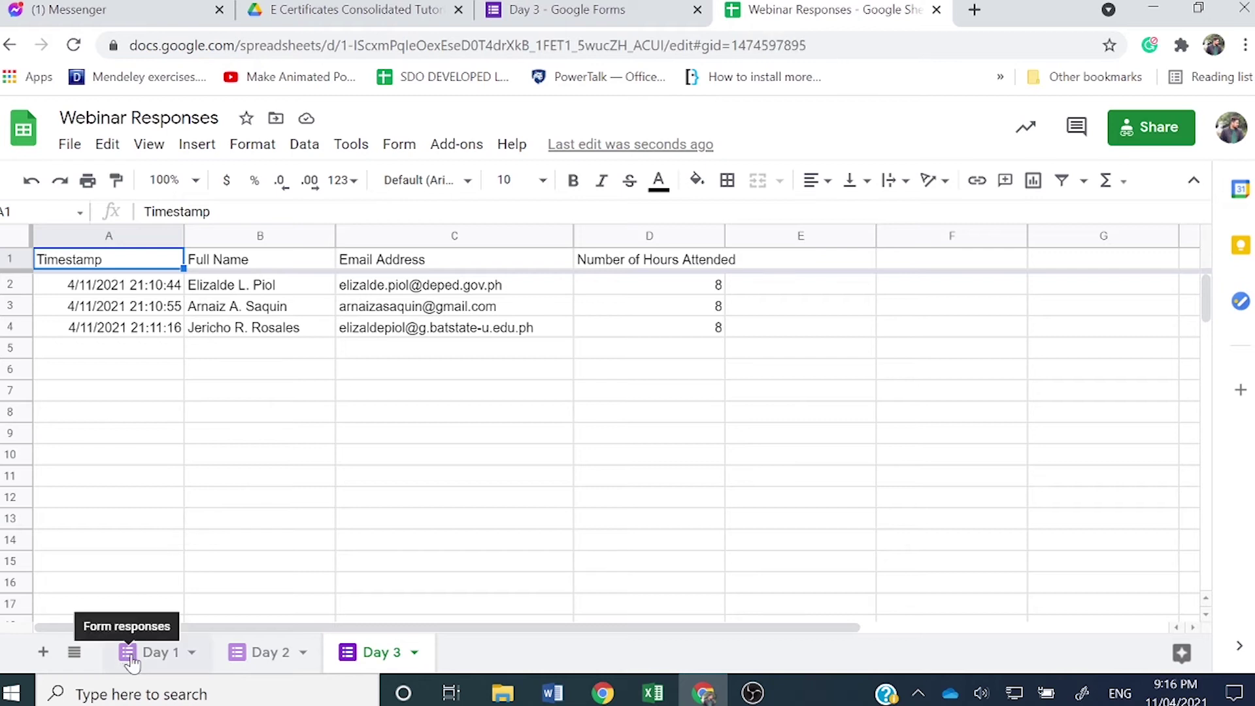
click(255, 654)
click(383, 654)
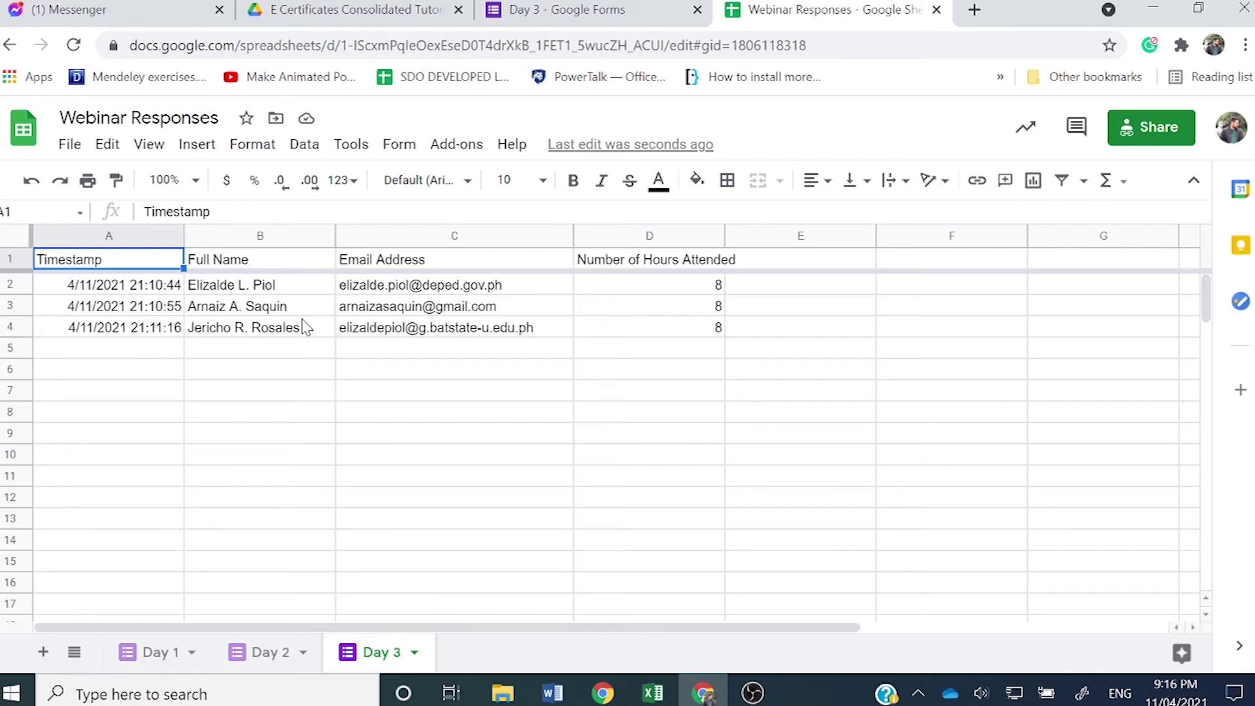
click(457, 145)
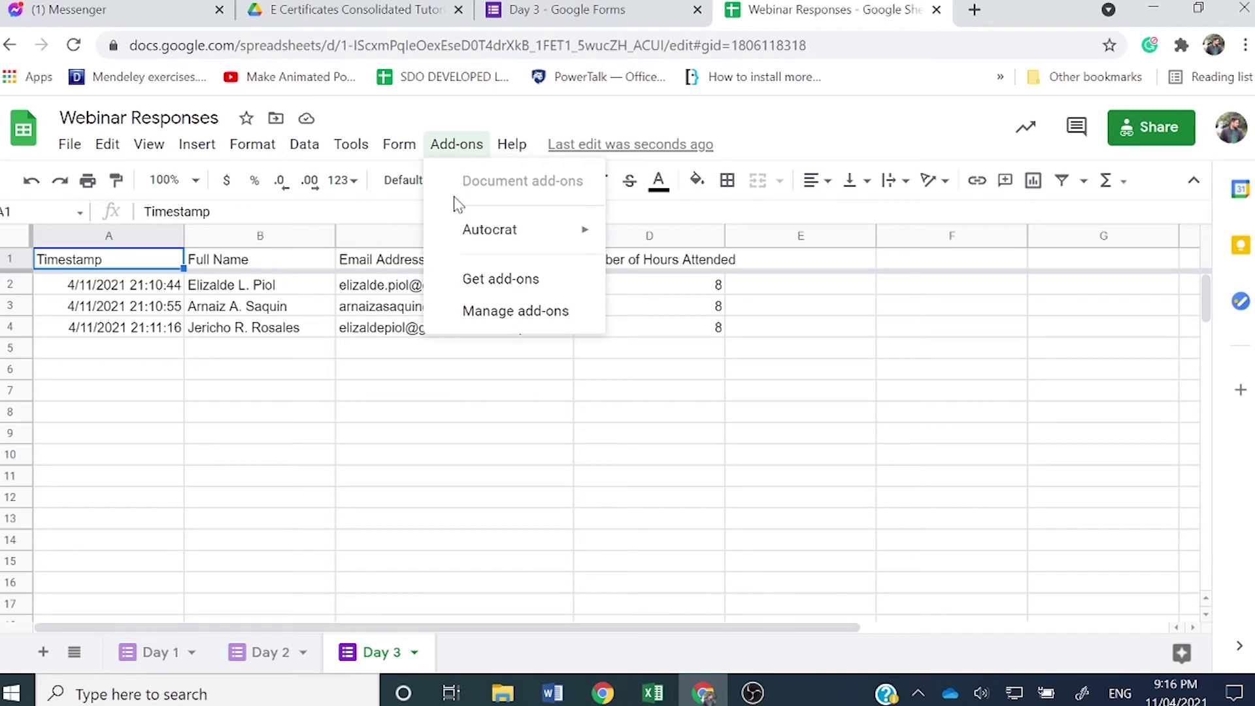
Step: Search the add-ons Marketplace for 'power tools' and open the Ablebits Power Tools listing
click(501, 280)
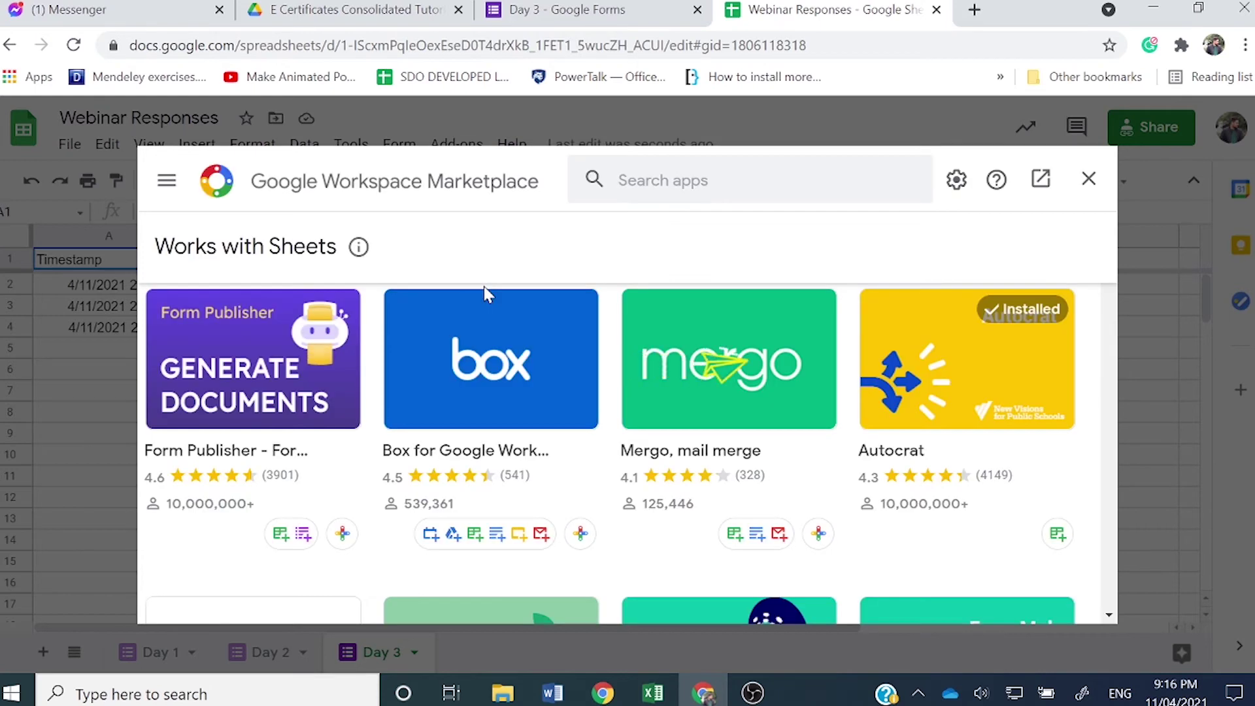
click(680, 181)
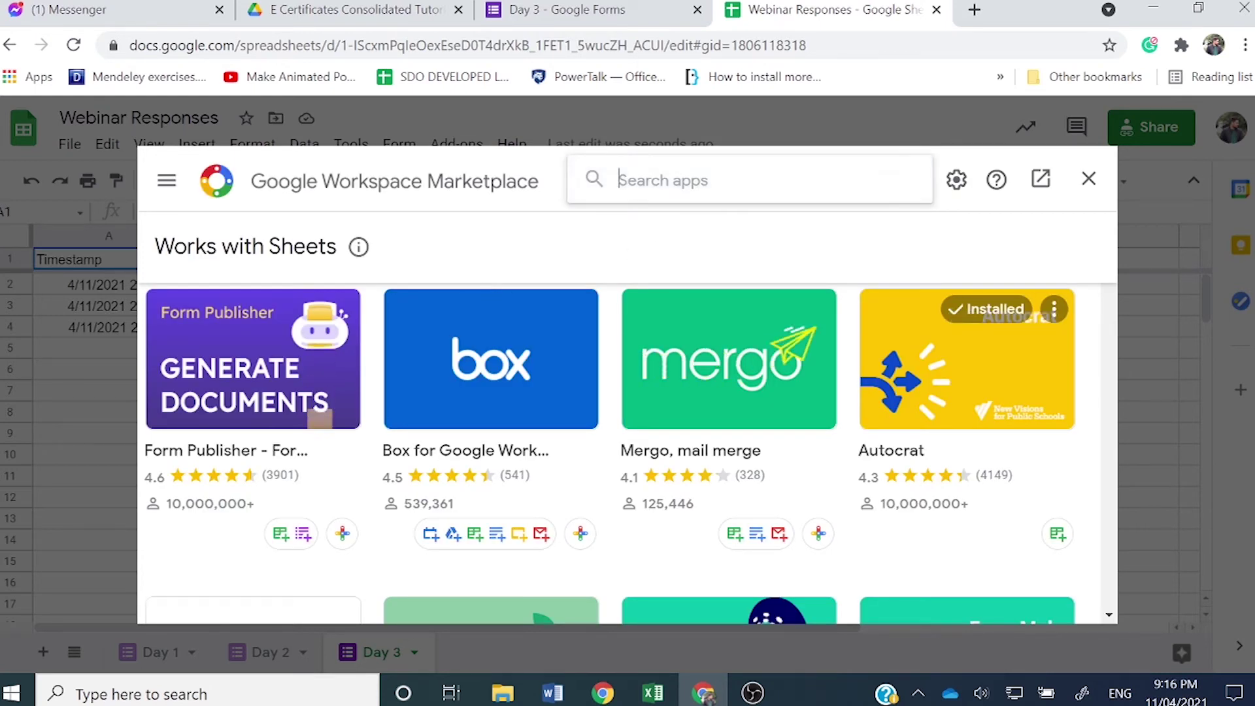
text(power tools)
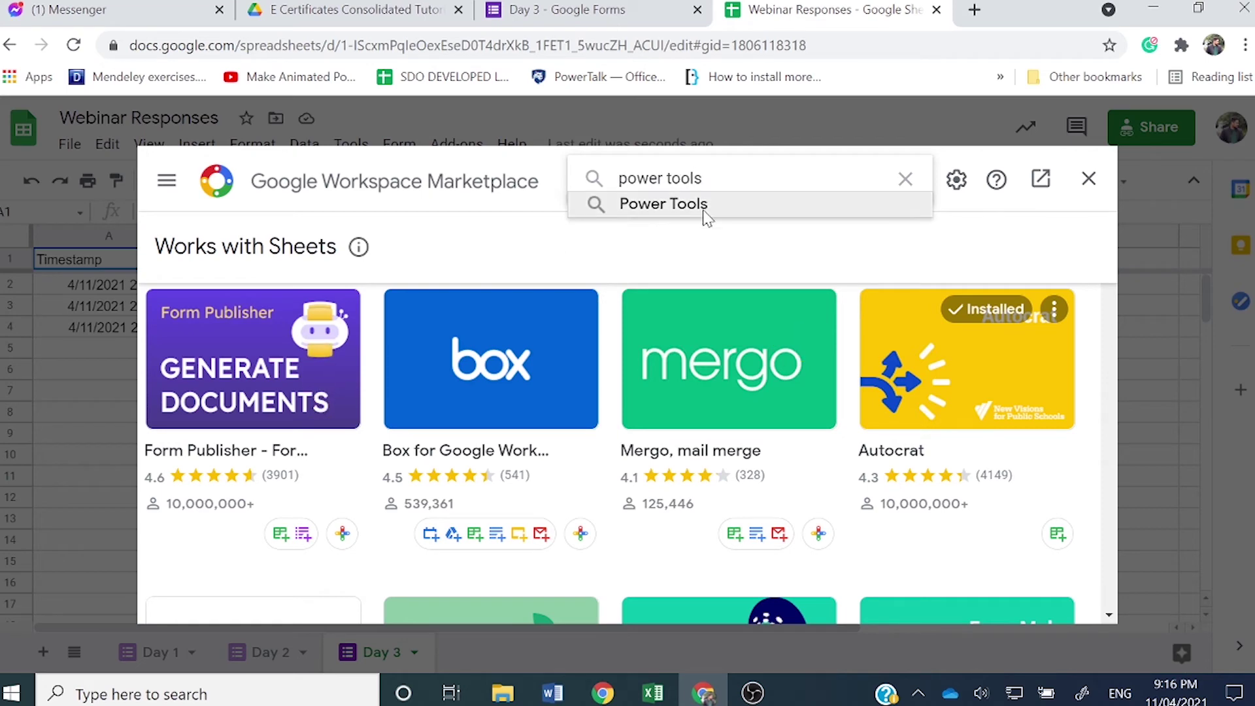
click(703, 208)
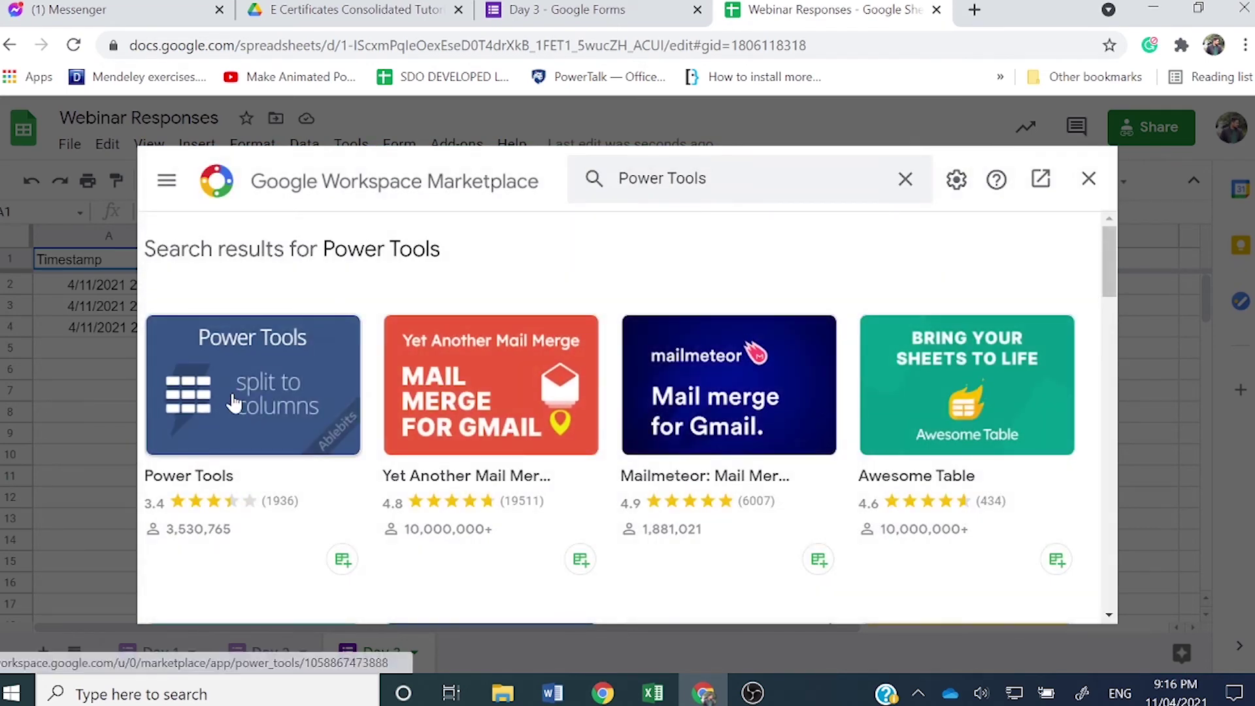
click(234, 403)
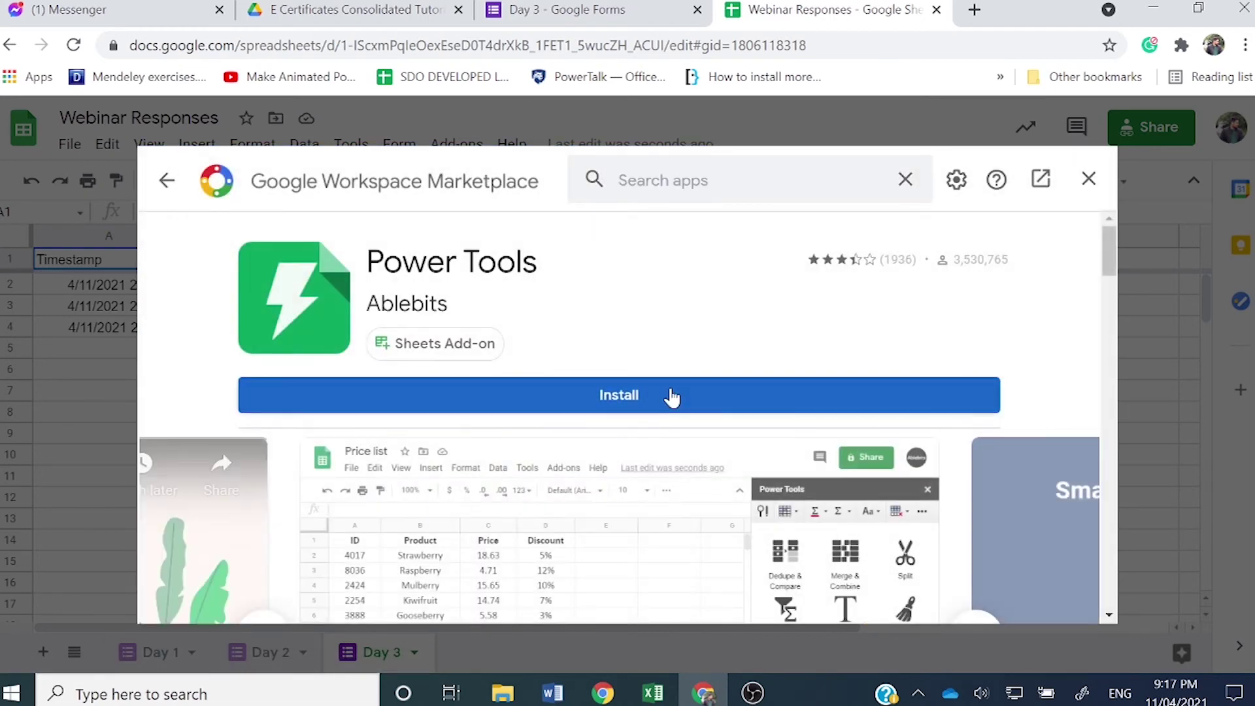
Step: Install Power Tools, authorise it for the Google account, and close the Marketplace
click(670, 395)
click(749, 510)
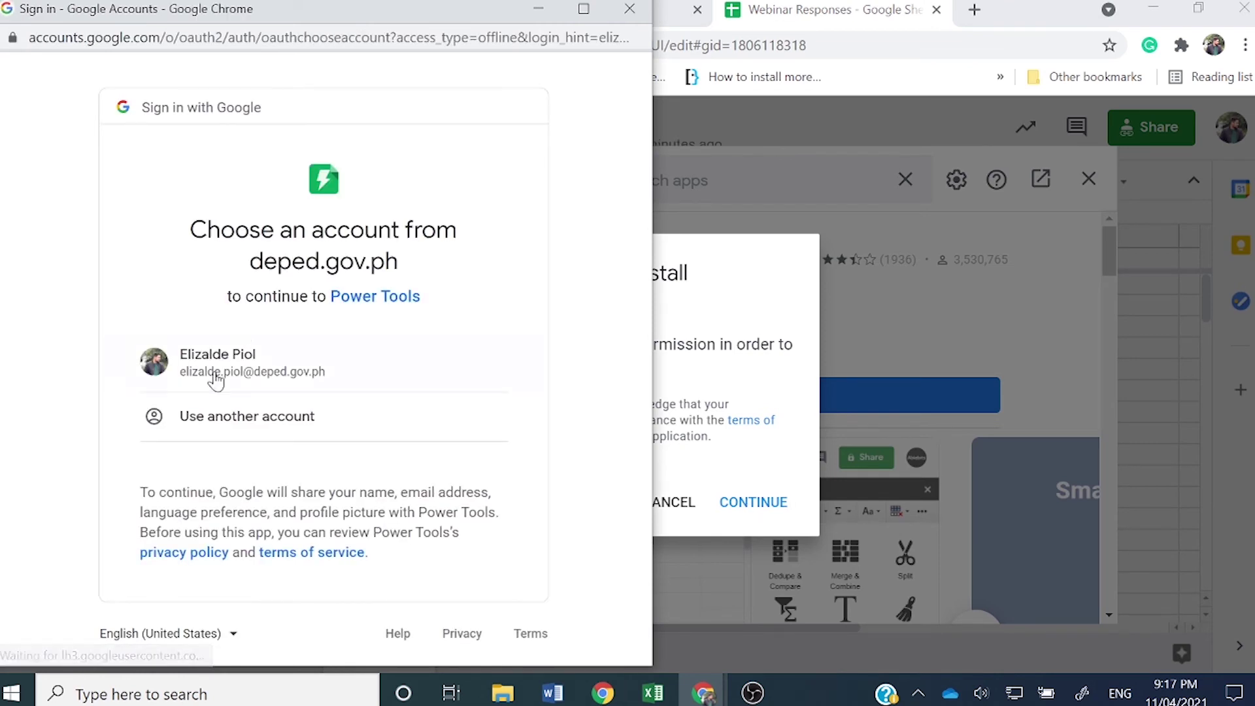
click(282, 374)
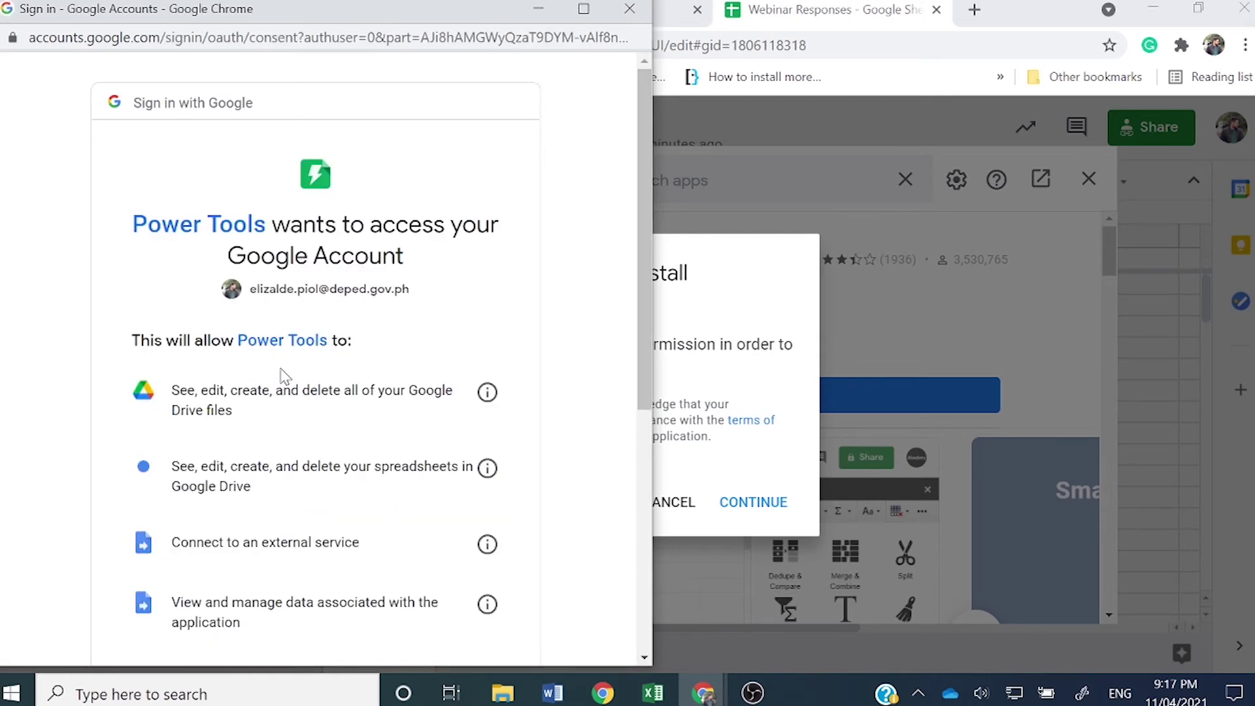
scroll(282, 374, down, 5)
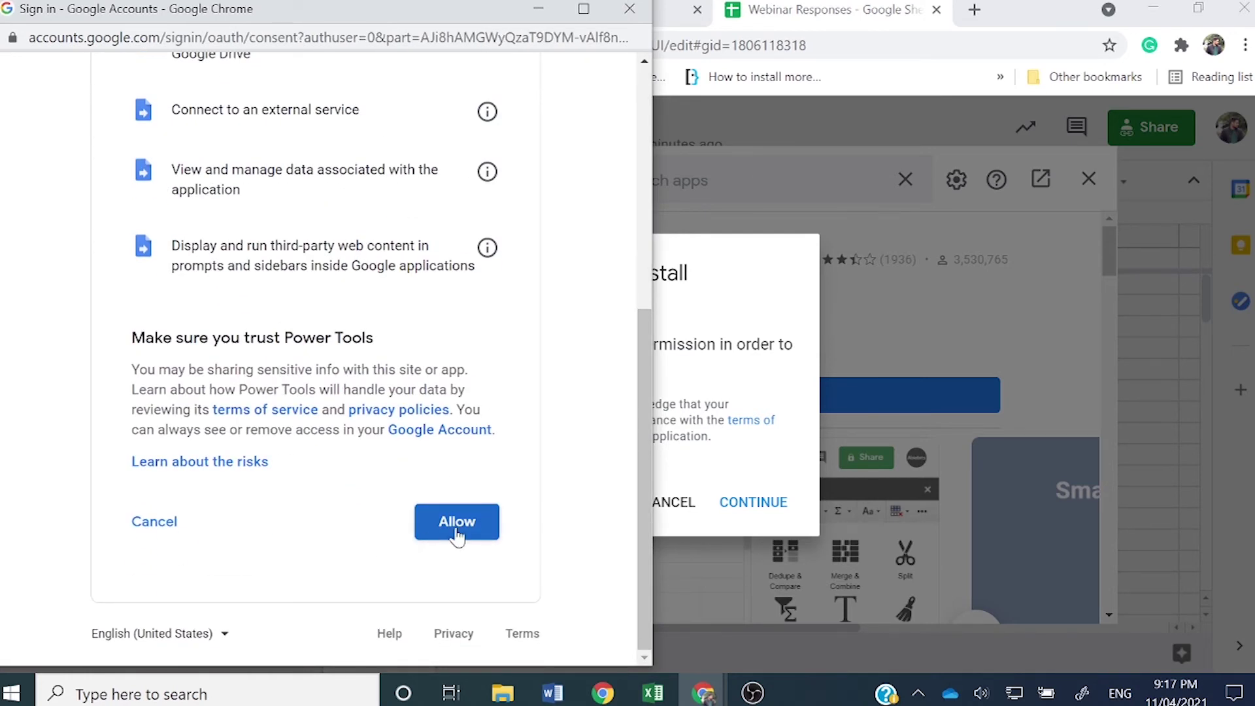
click(455, 530)
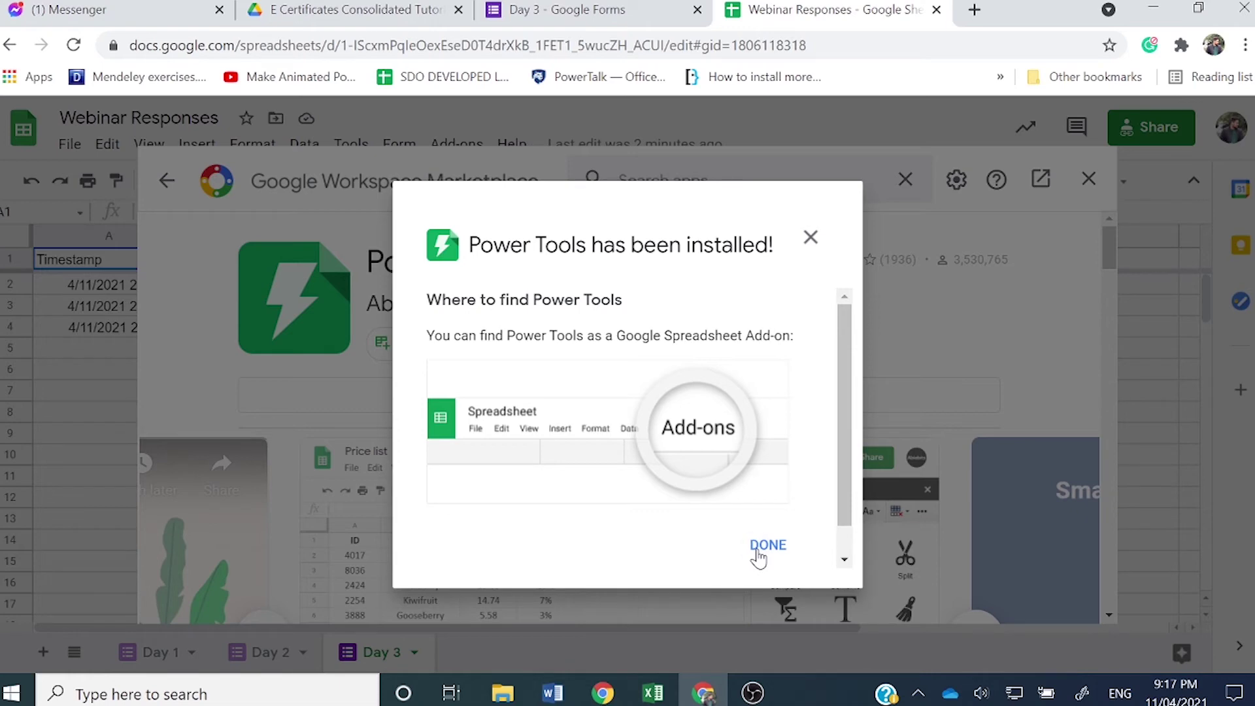
click(759, 557)
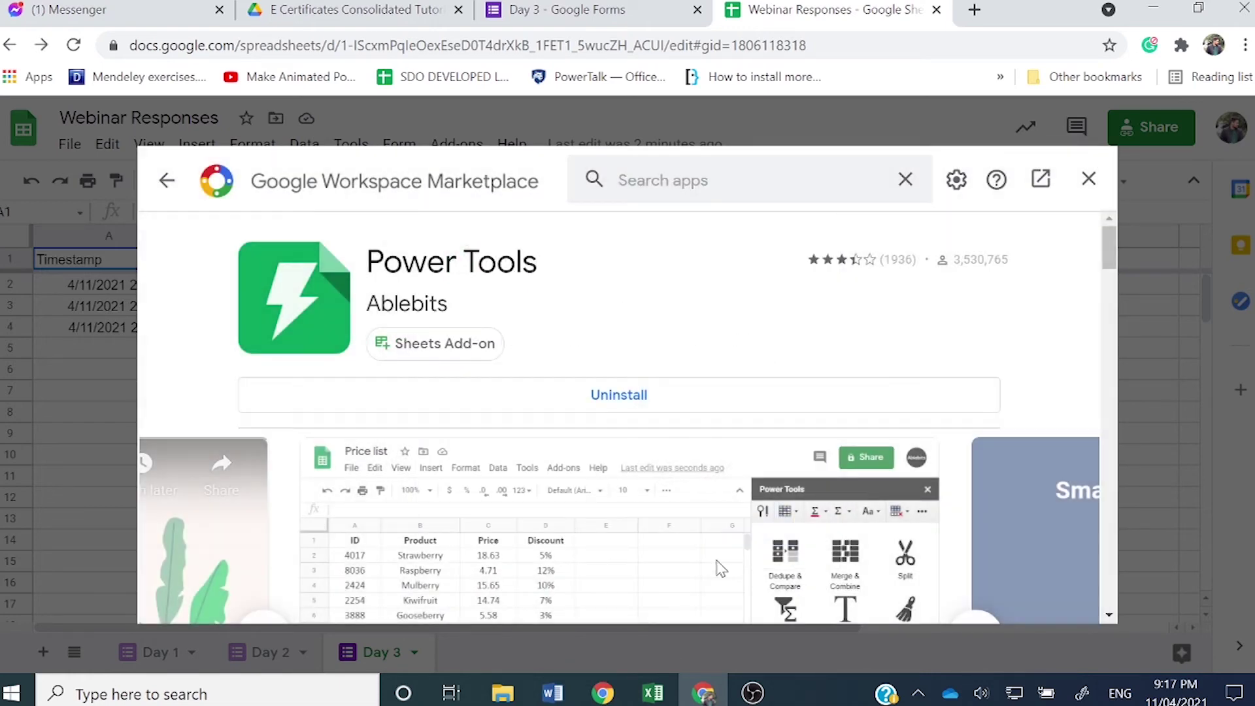
click(1088, 180)
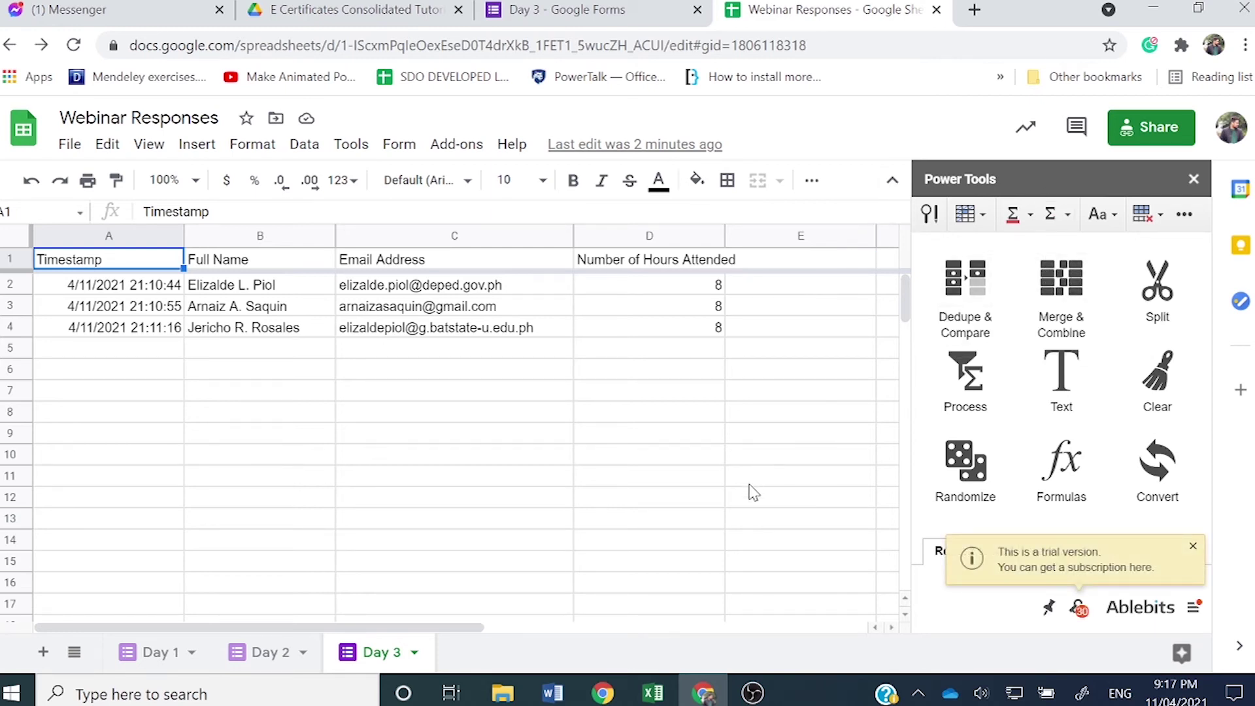
Step: Use Power Tools' Combine sheets to merge Day 1, Day 2 and Day 3 into a new sheet
click(1076, 329)
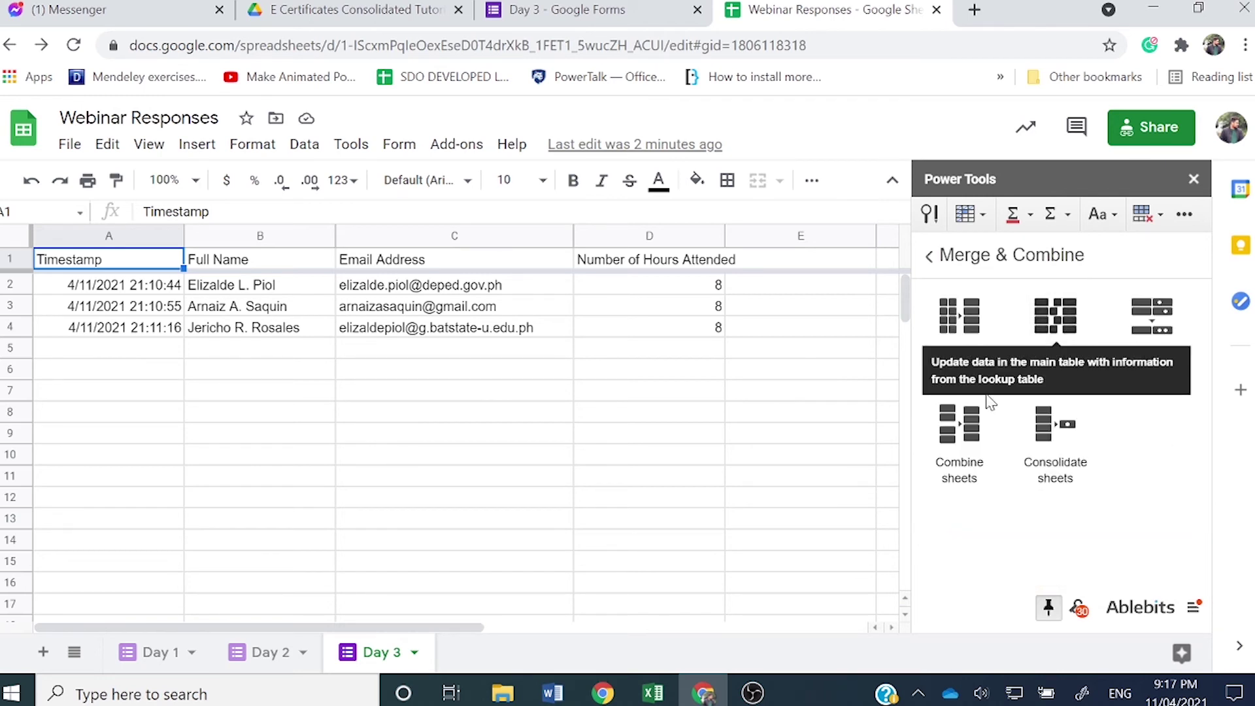
click(953, 489)
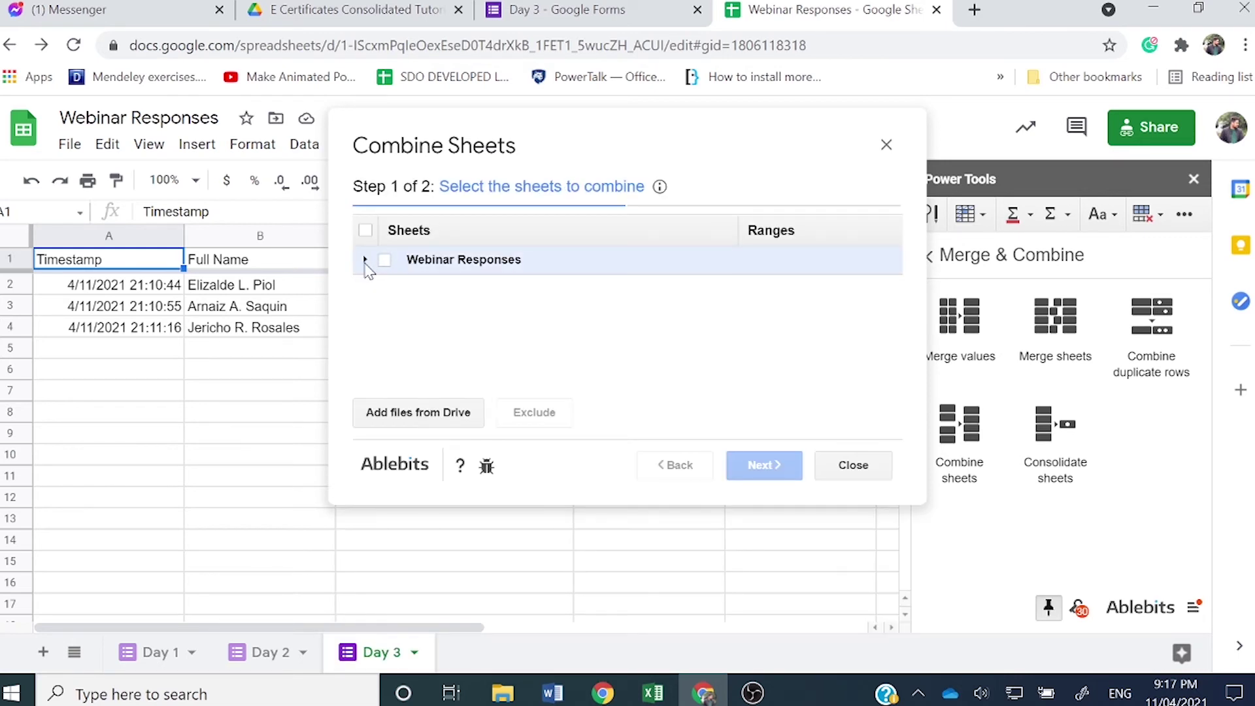
click(365, 260)
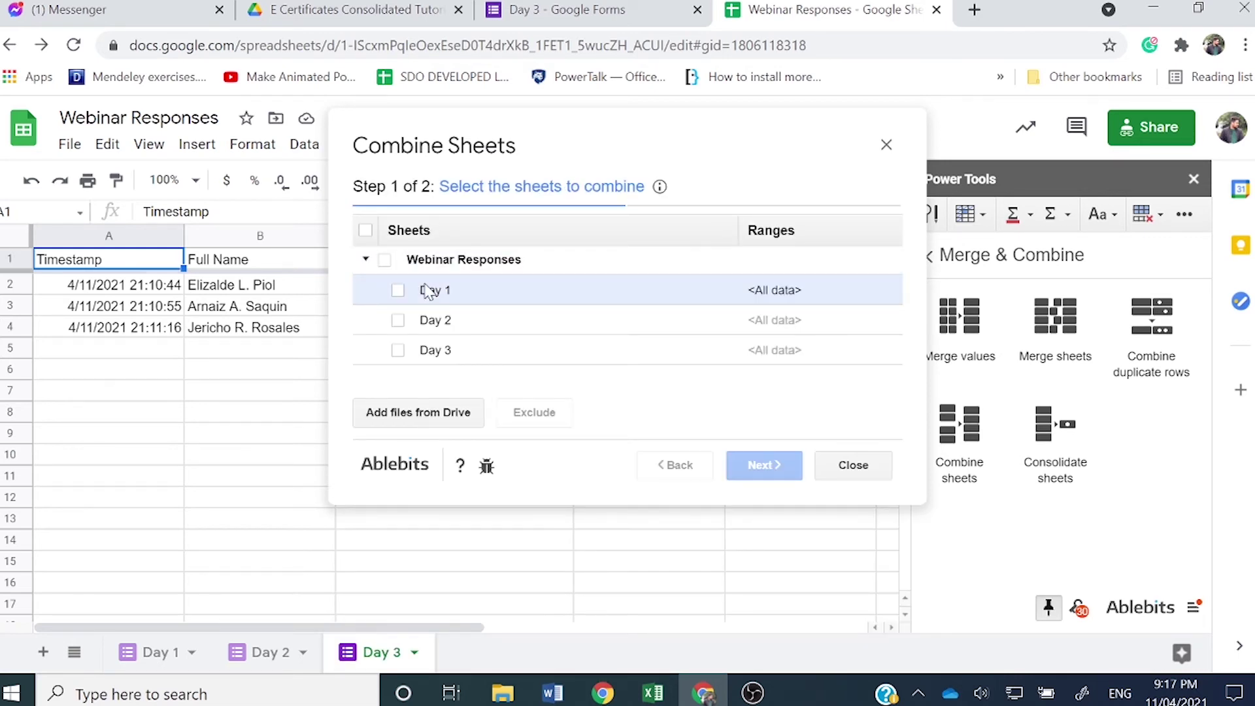
click(398, 290)
click(397, 320)
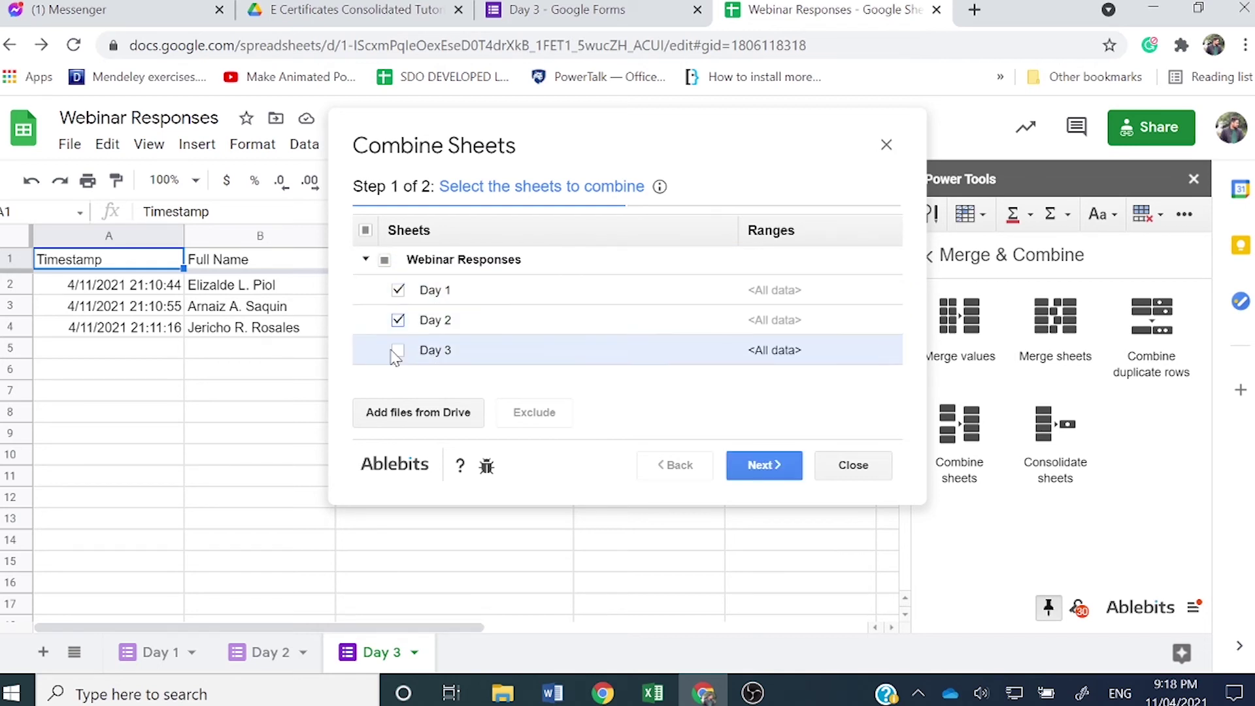
click(397, 350)
click(759, 469)
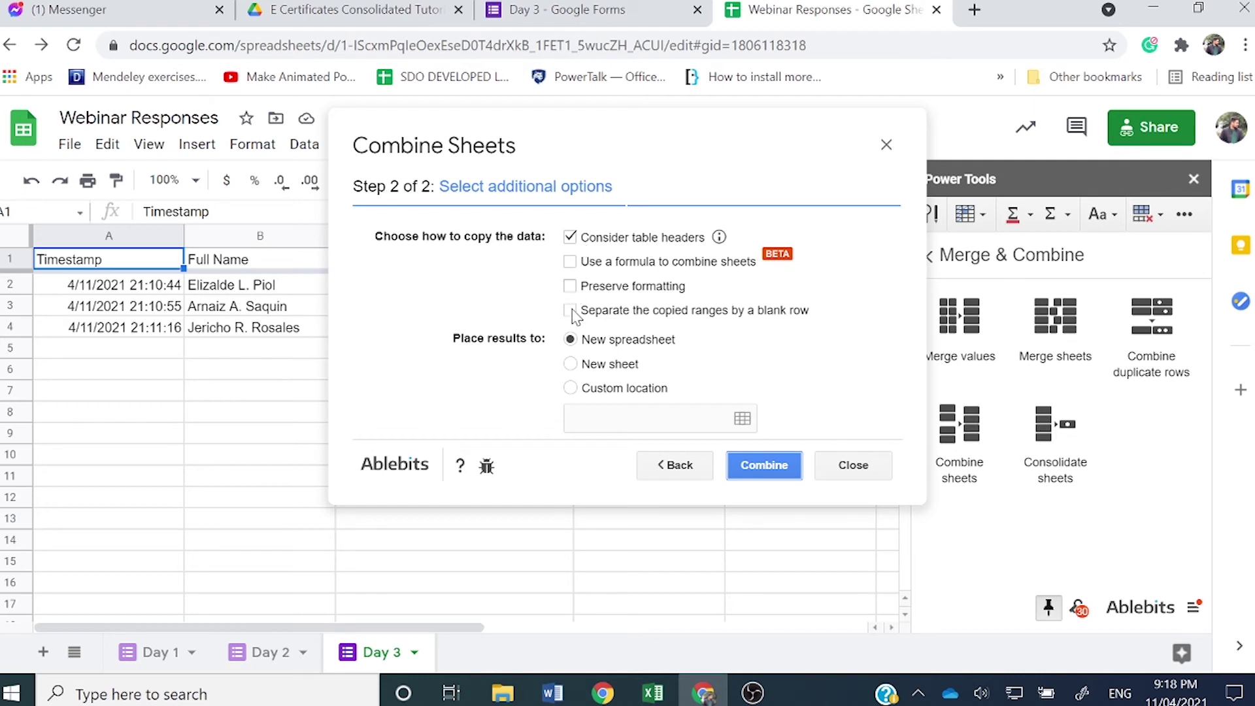
click(572, 364)
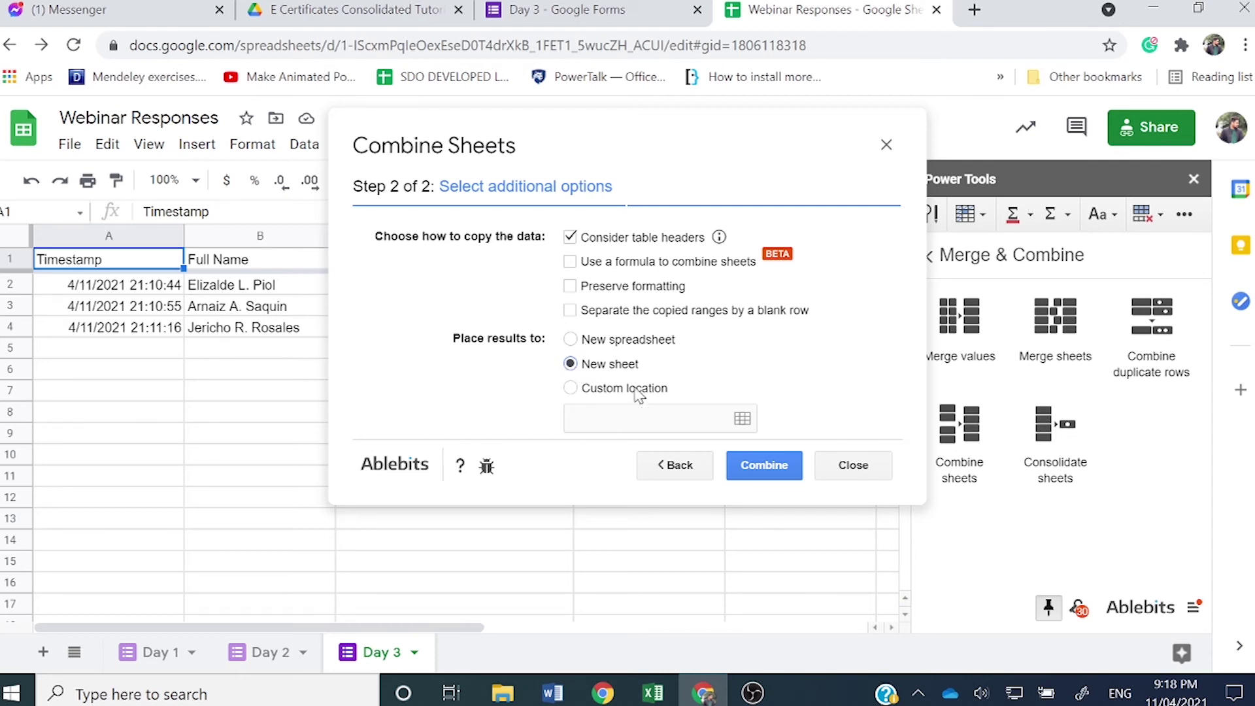
click(750, 475)
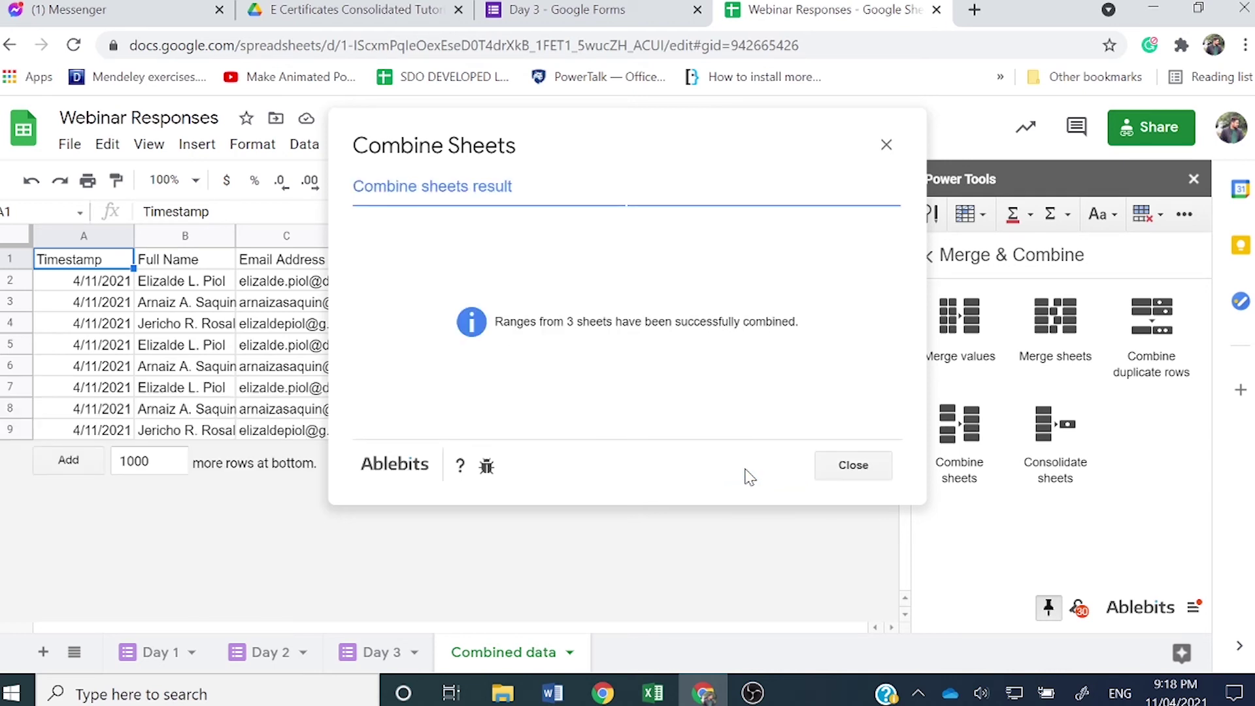
Step: Dismiss the combine message and check the combined table spans A1:D9
click(854, 468)
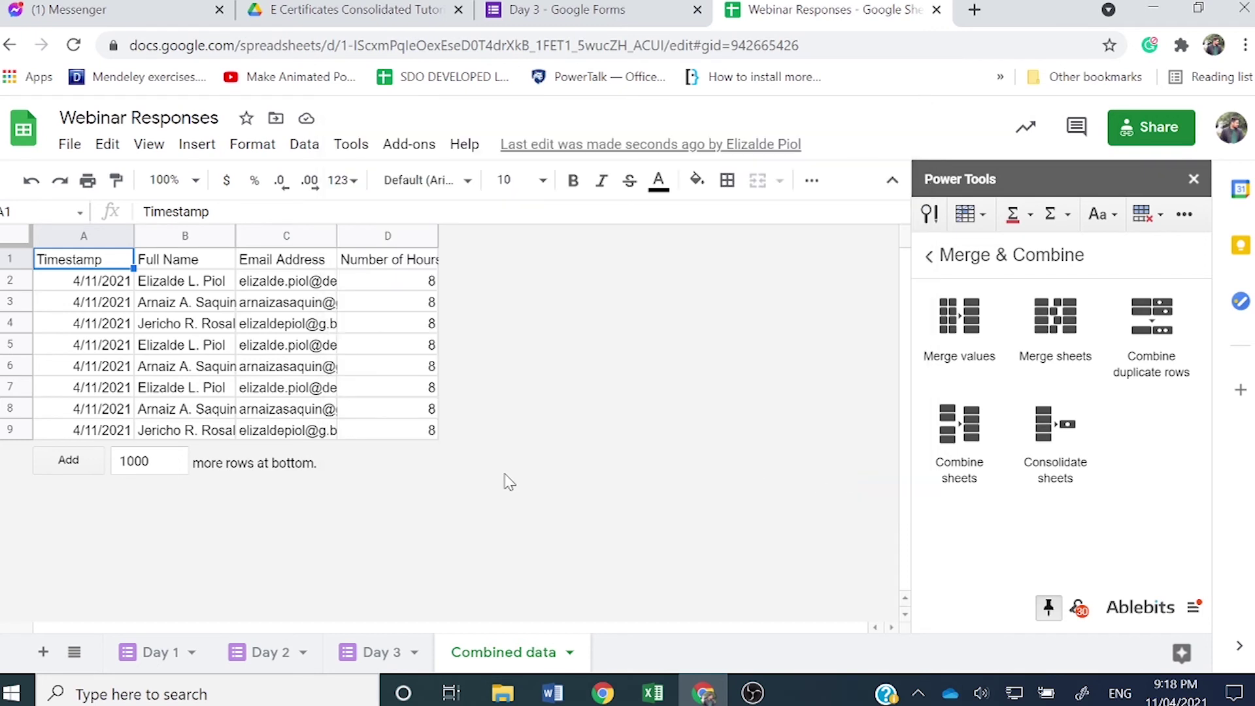
key(ctrl+End)
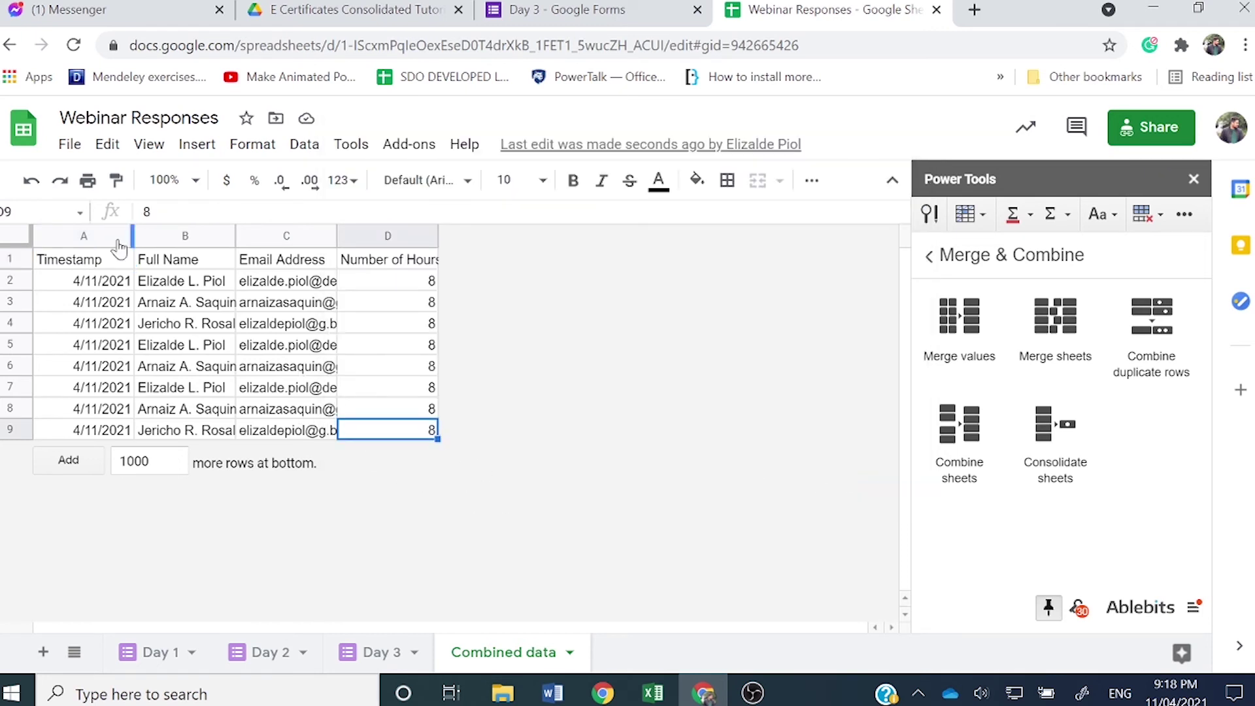
click(419, 237)
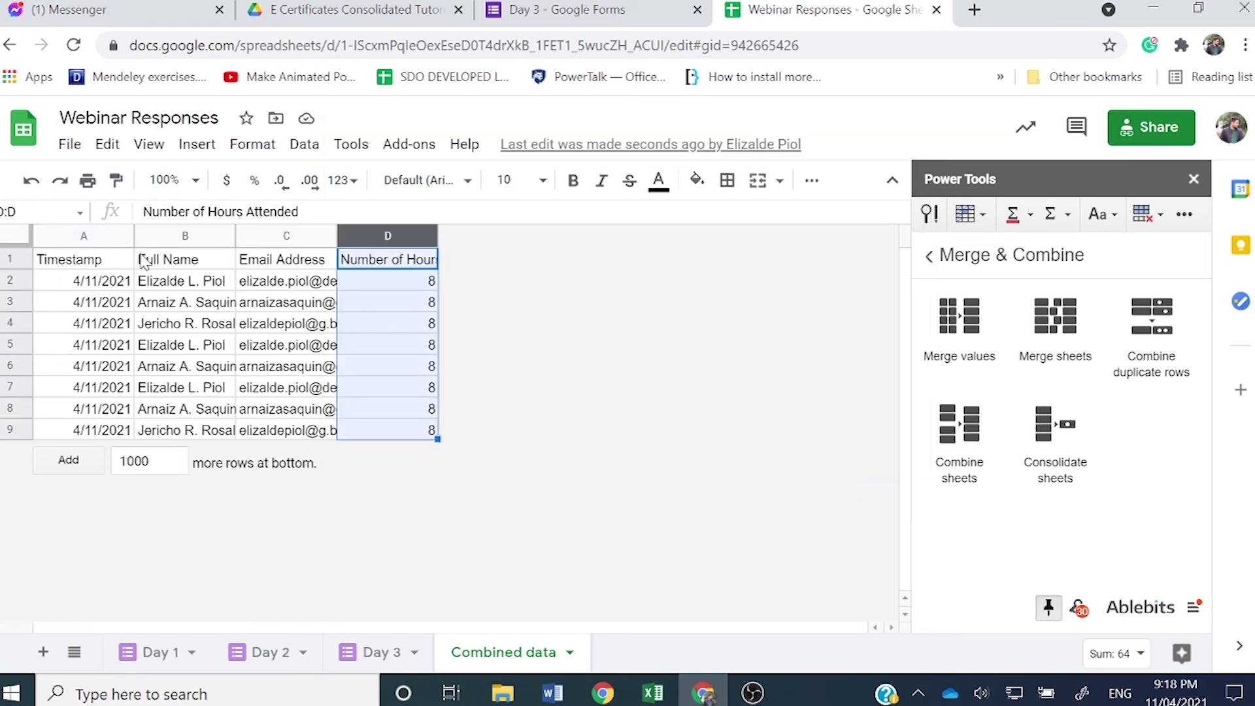
drag(59, 261, 401, 450)
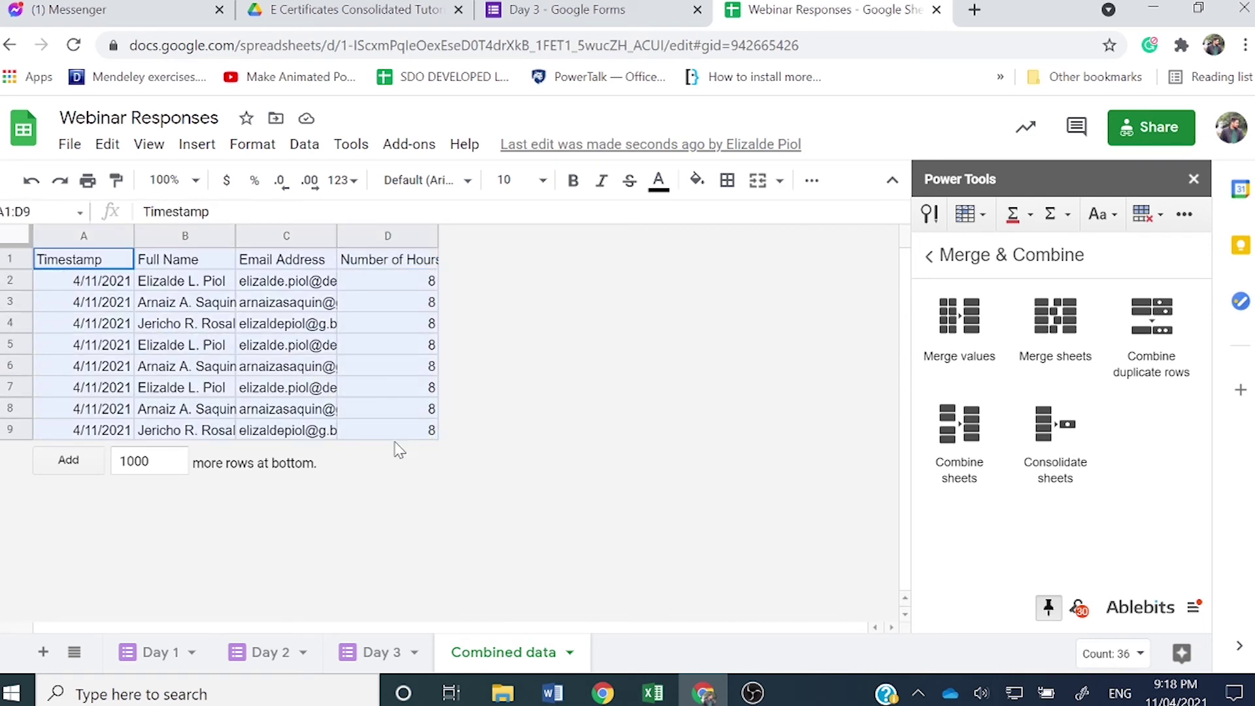
drag(65, 281, 416, 445)
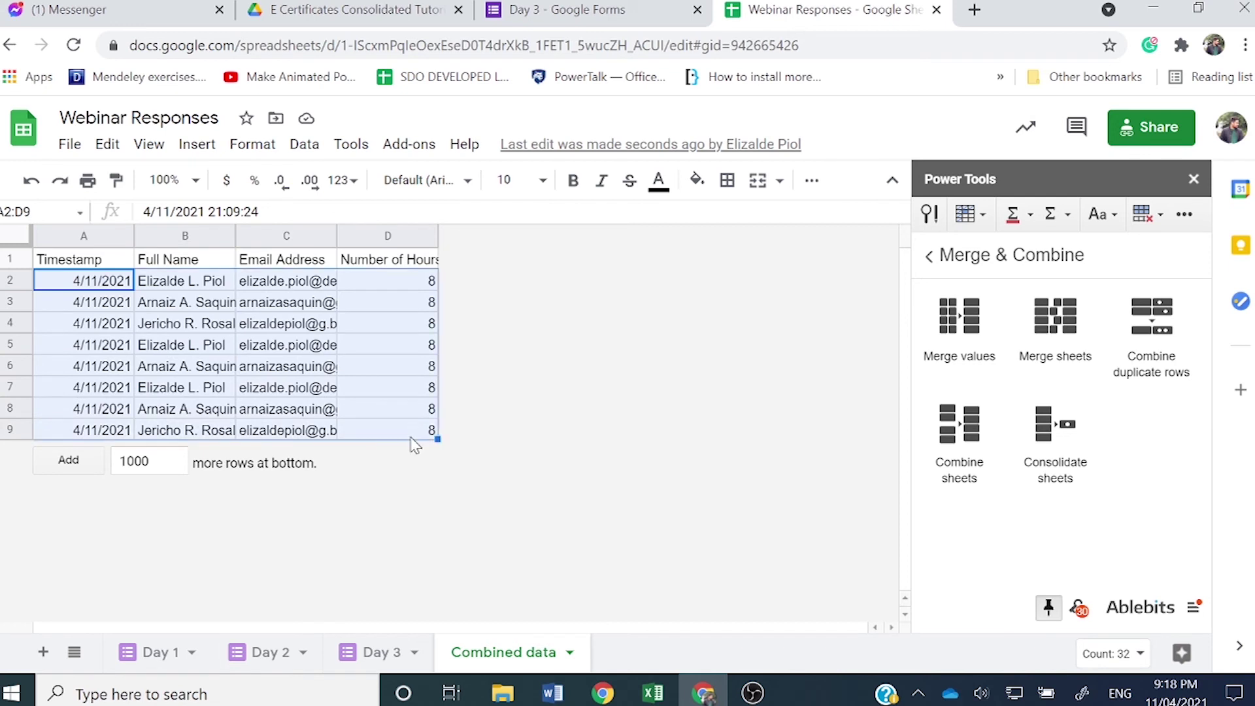
Step: Close the Power Tools panel and review the combined responses' timestamps and participant names
click(1194, 180)
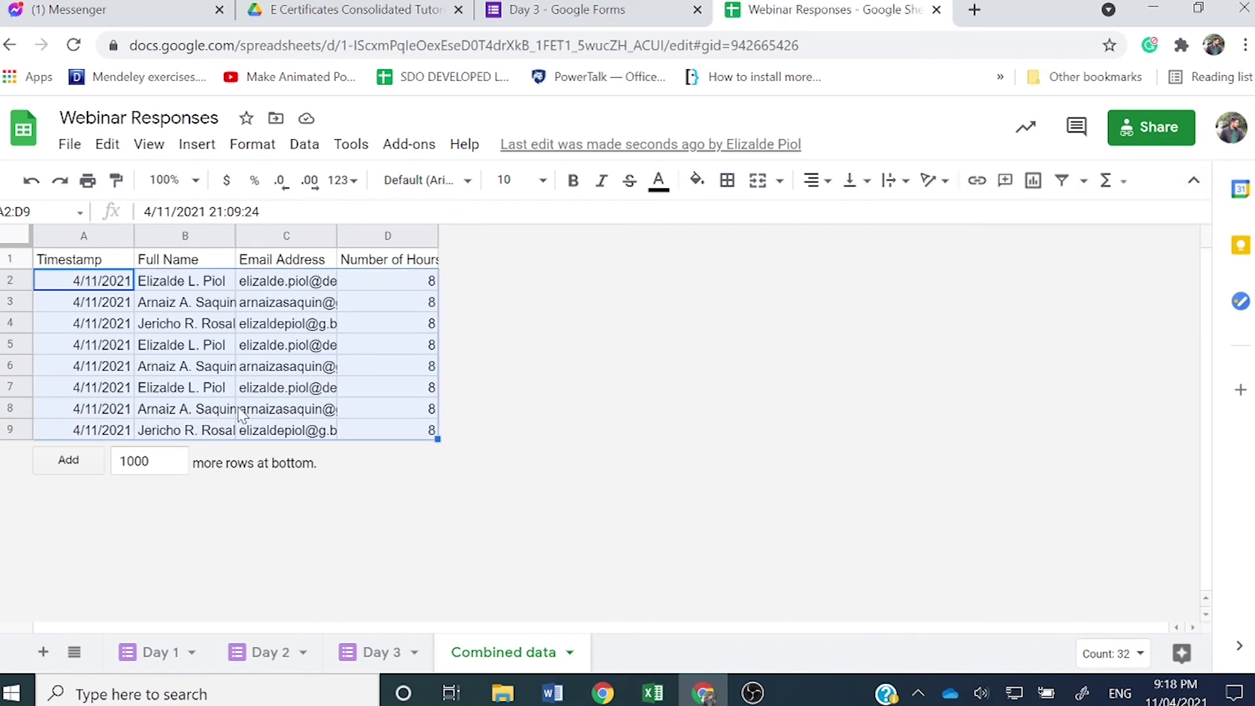
key(ctrl+End)
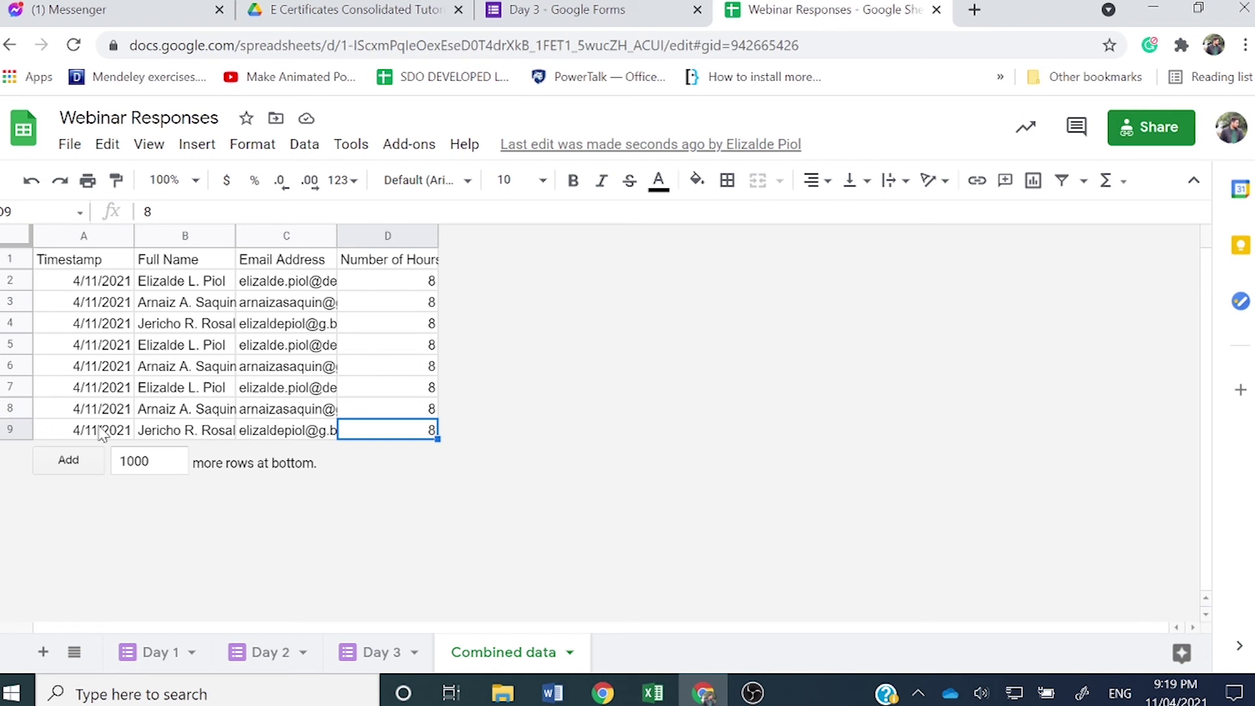
click(132, 281)
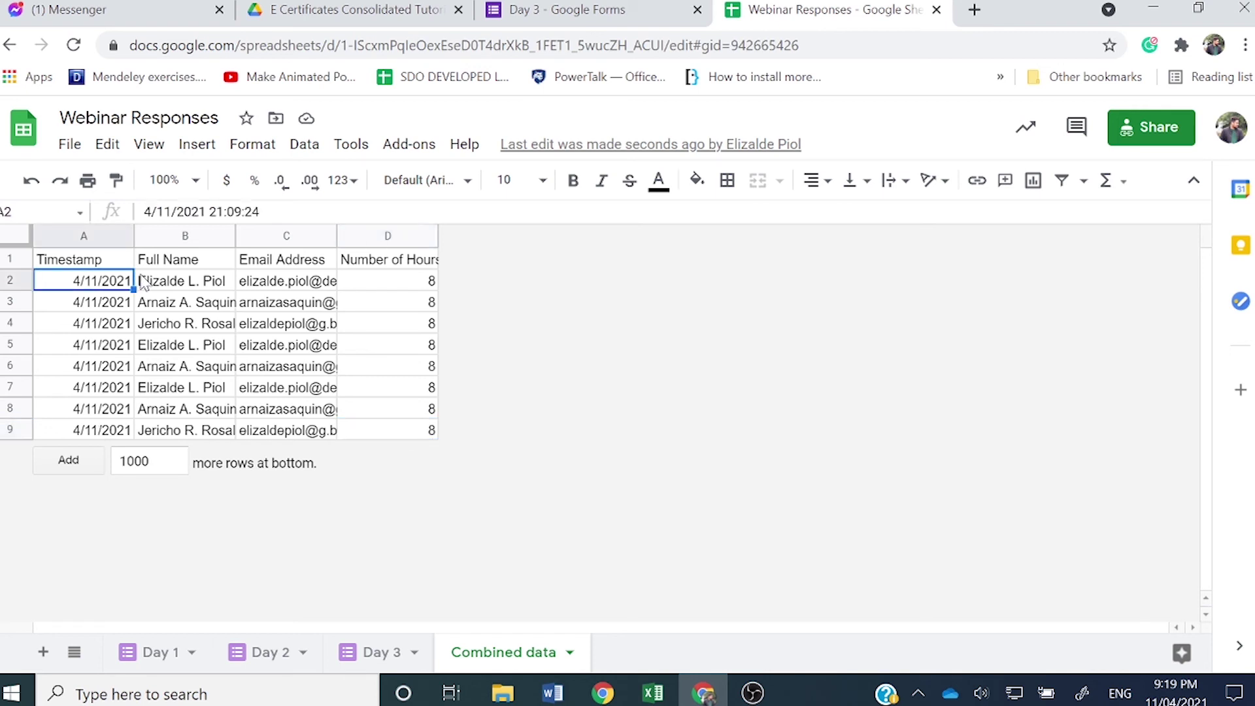
click(149, 284)
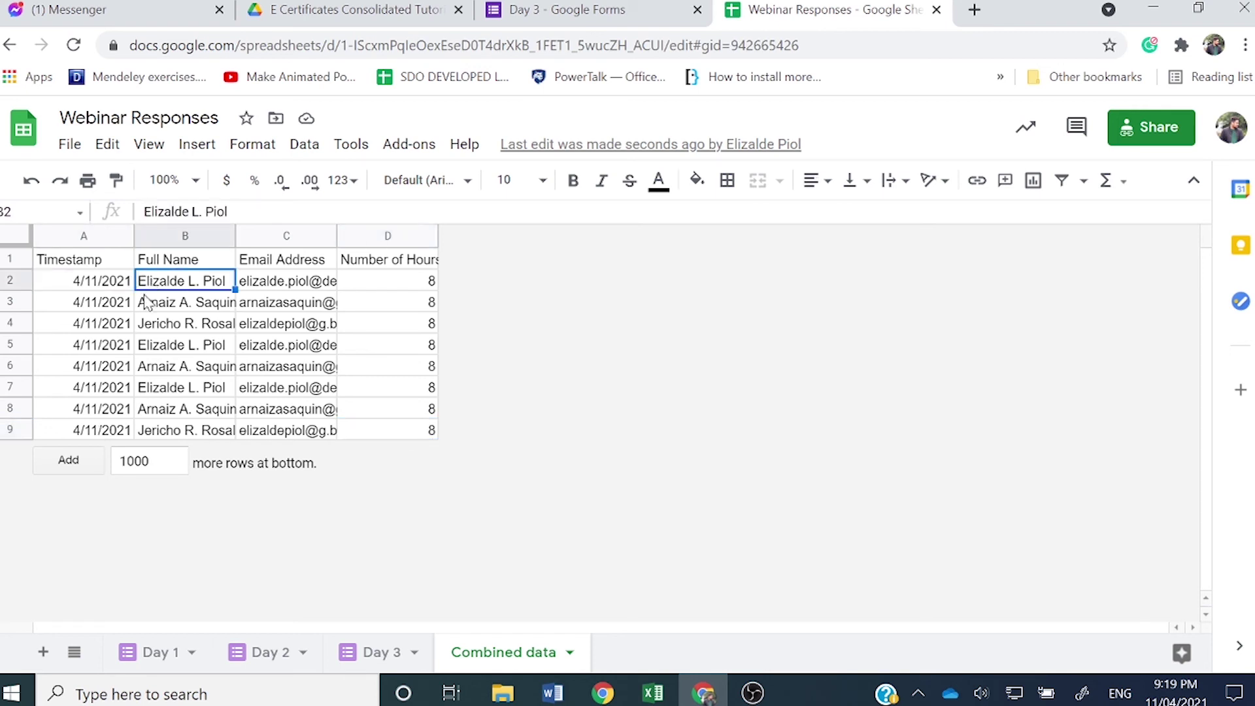
click(142, 293)
click(144, 325)
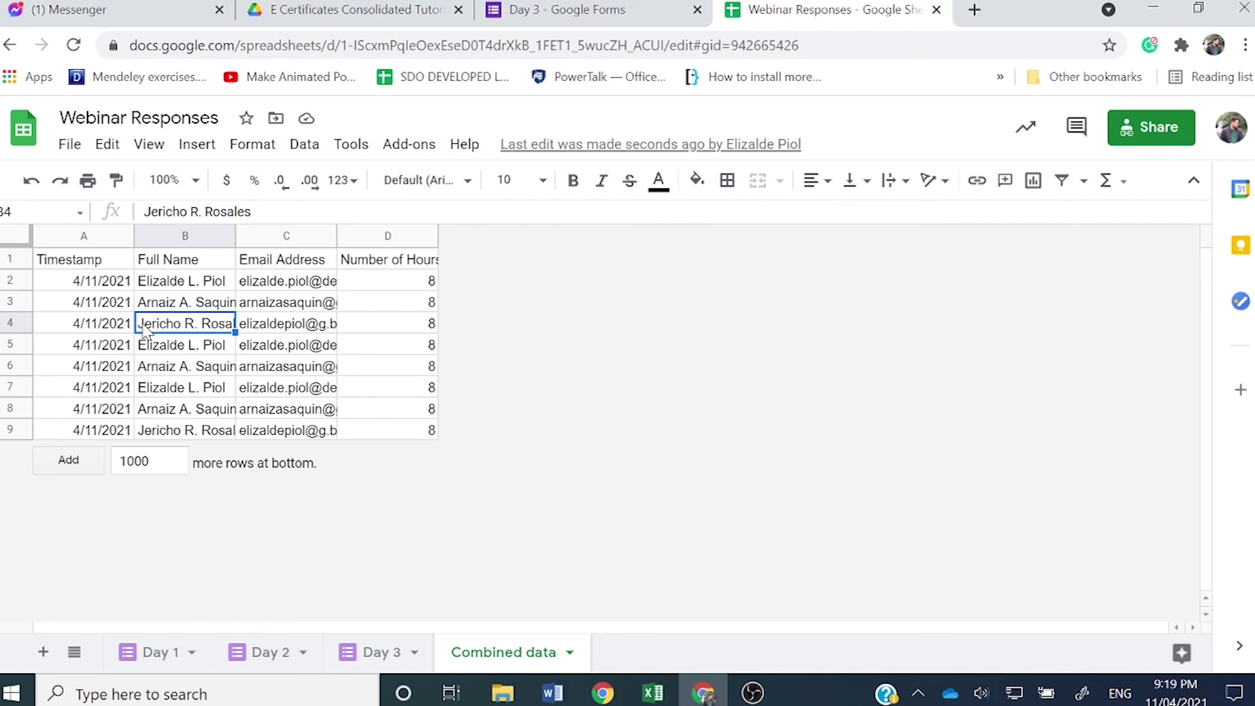
click(297, 145)
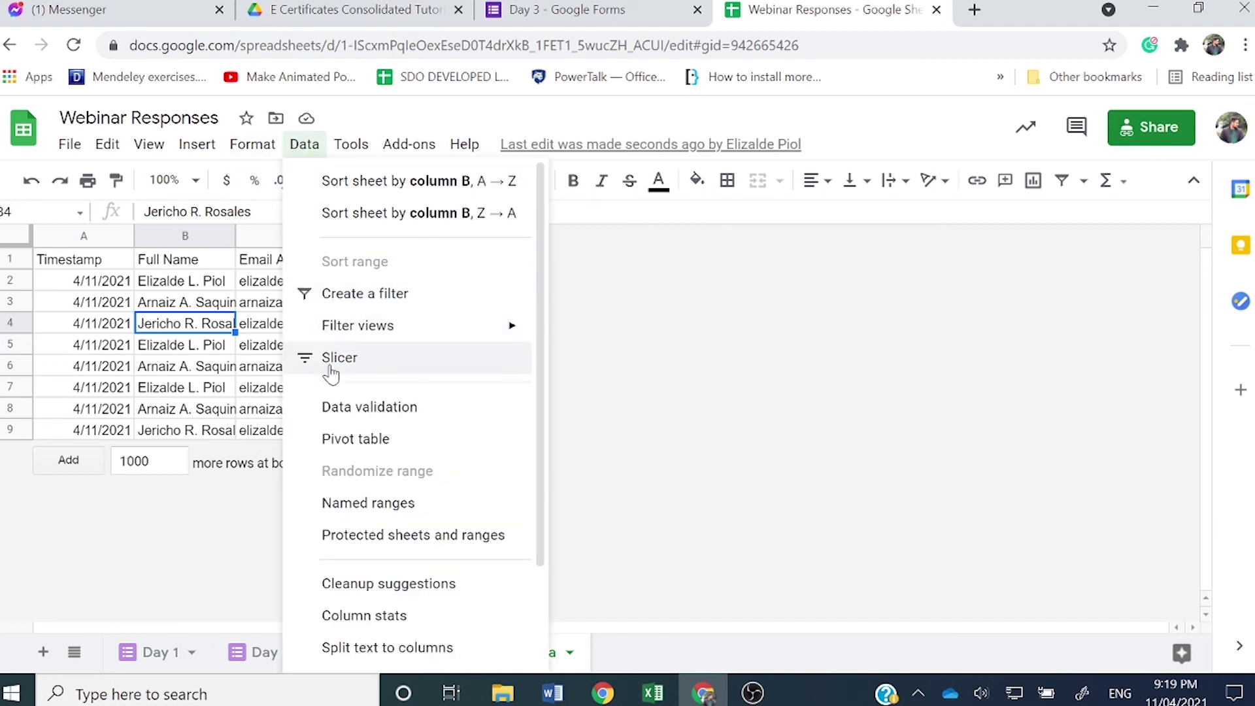
Step: Insert a pivot table on a new sheet using the range 'Combined data'!A1:D9
click(344, 447)
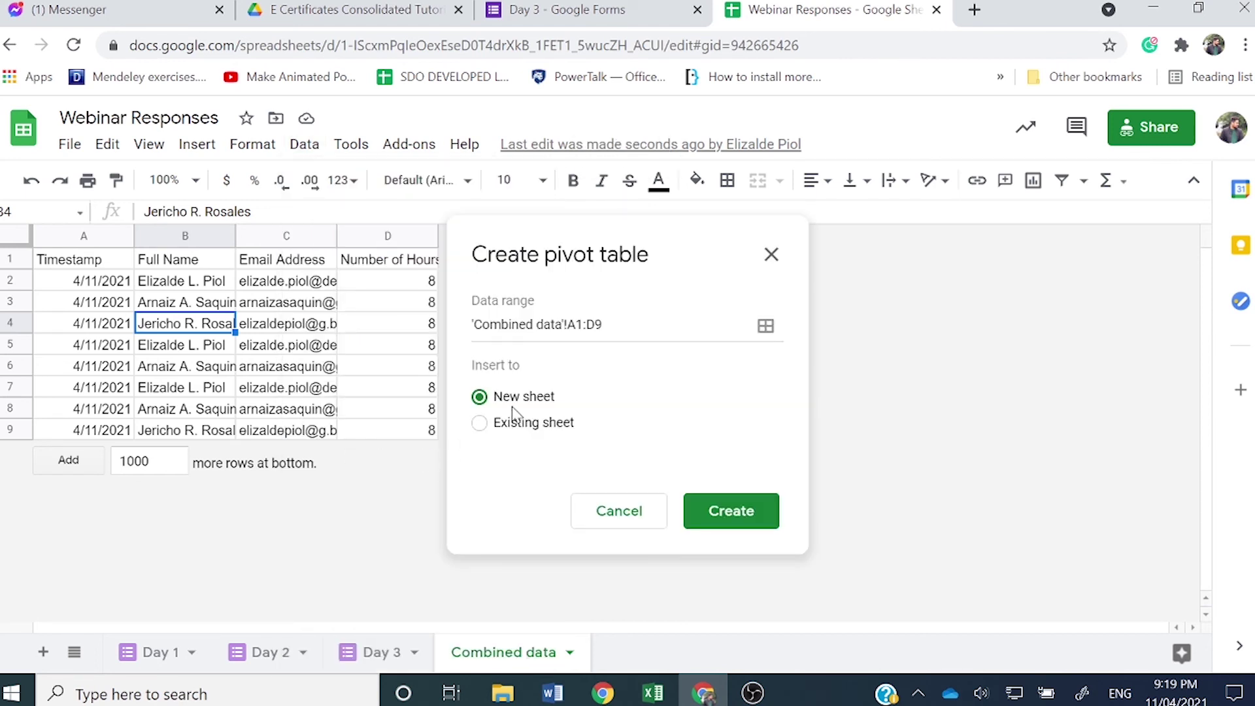
click(705, 510)
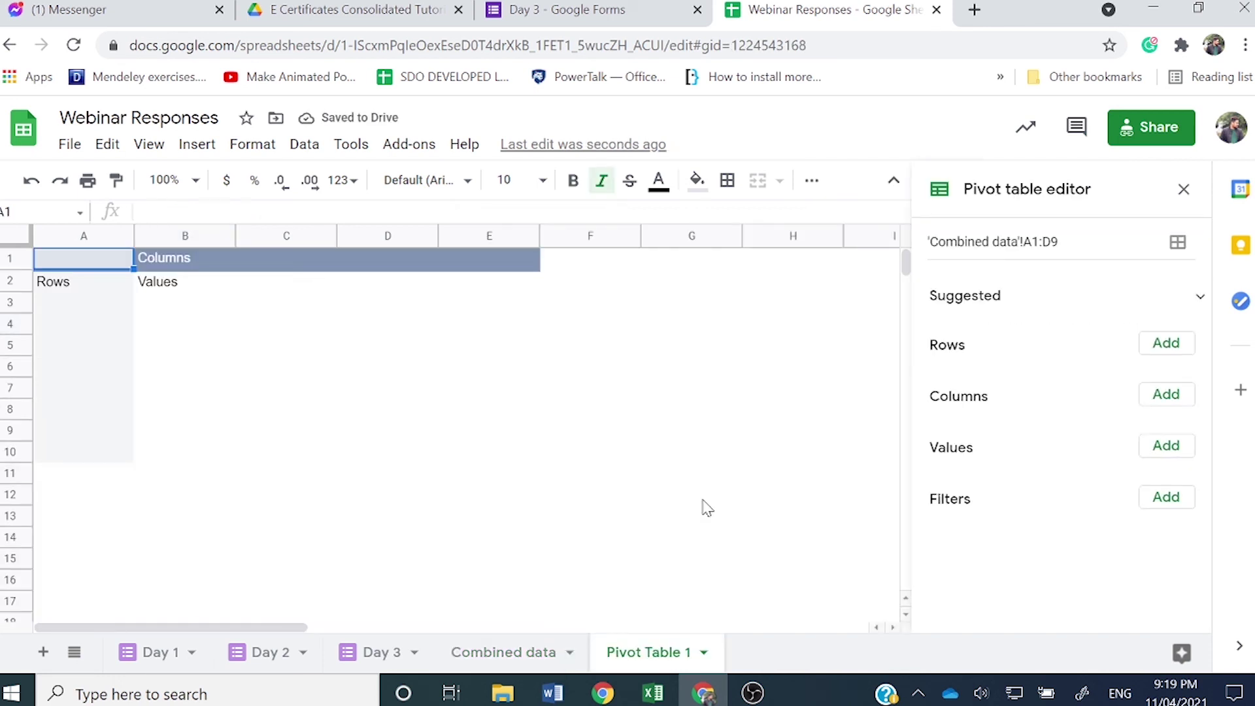
Step: Group the pivot rows by Full Name, then Email Address, leaving no column field
click(1164, 348)
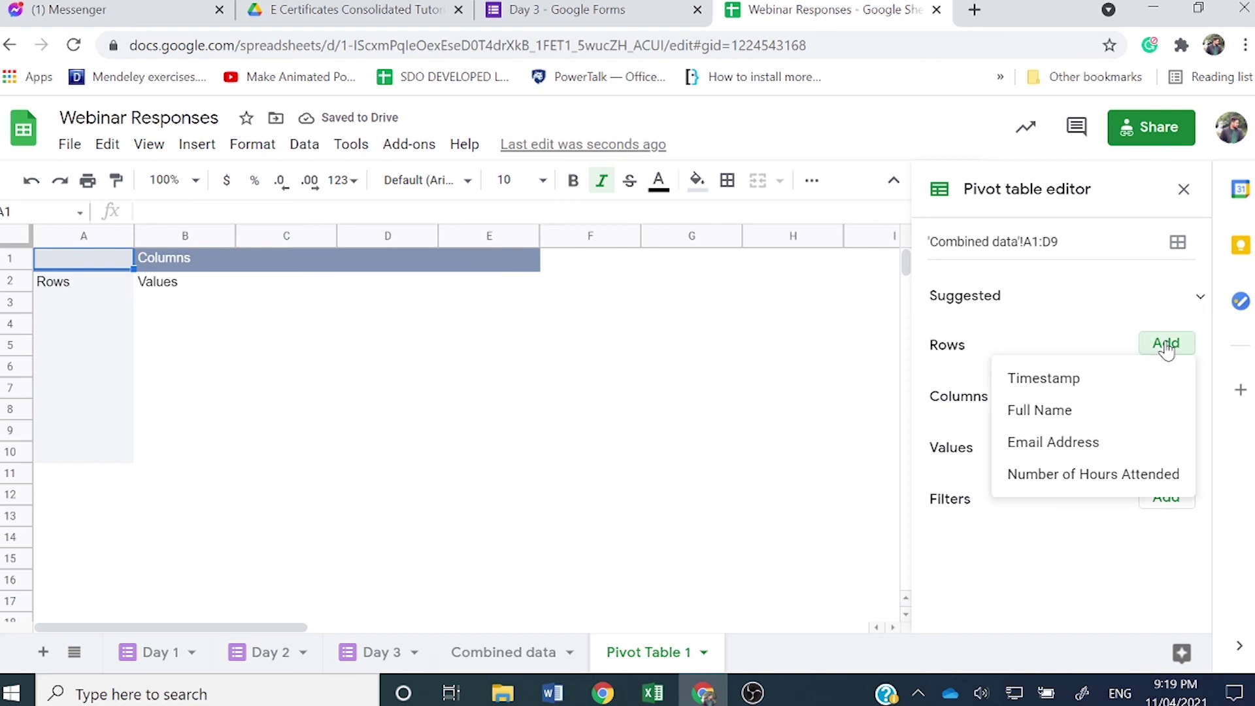
click(1124, 412)
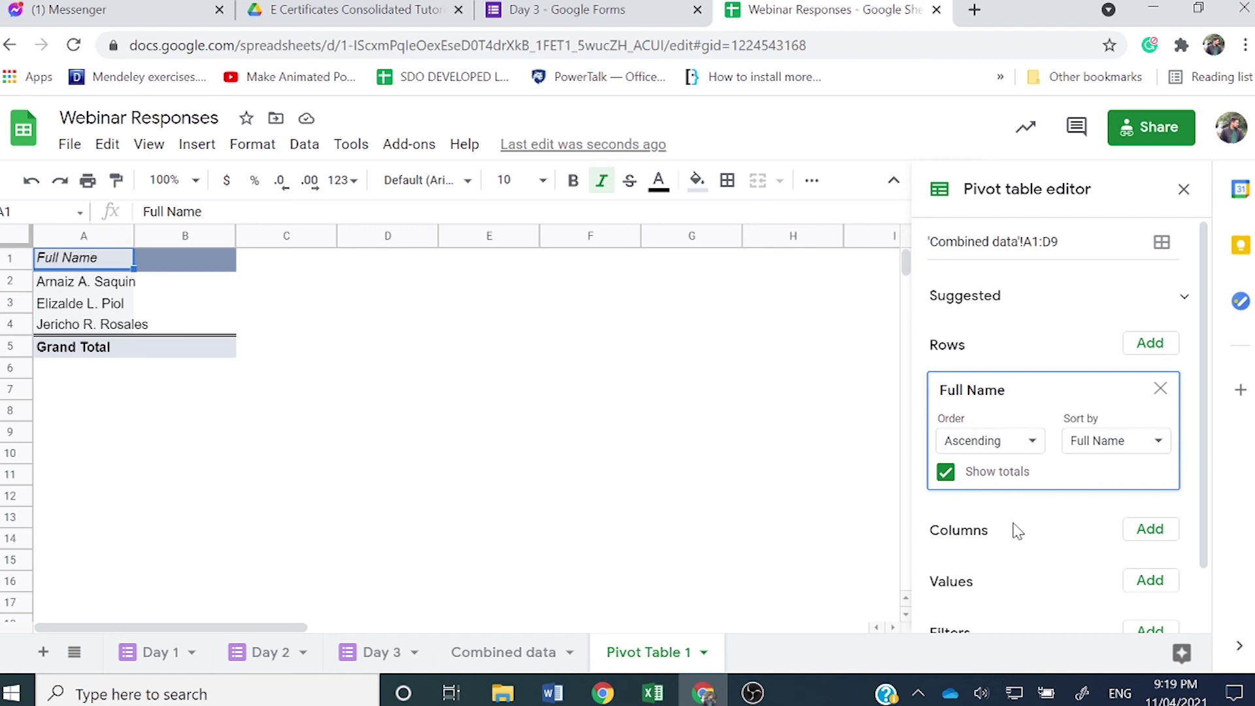
click(1133, 535)
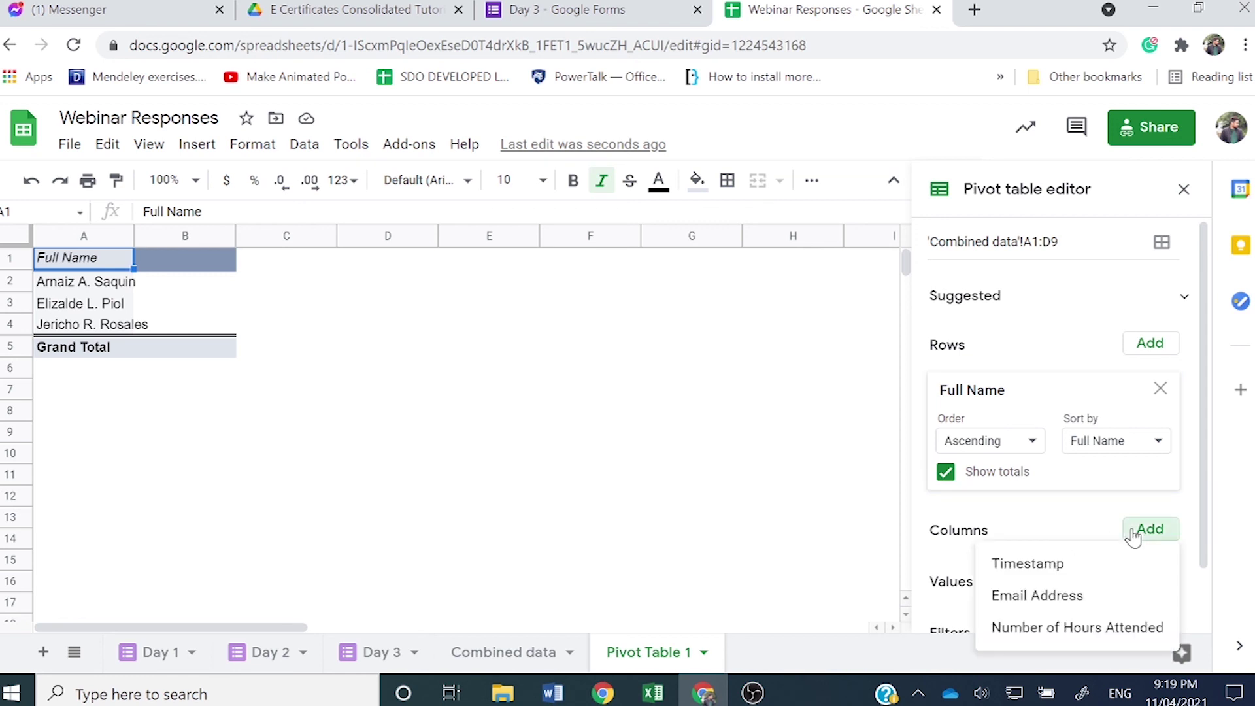
click(1019, 593)
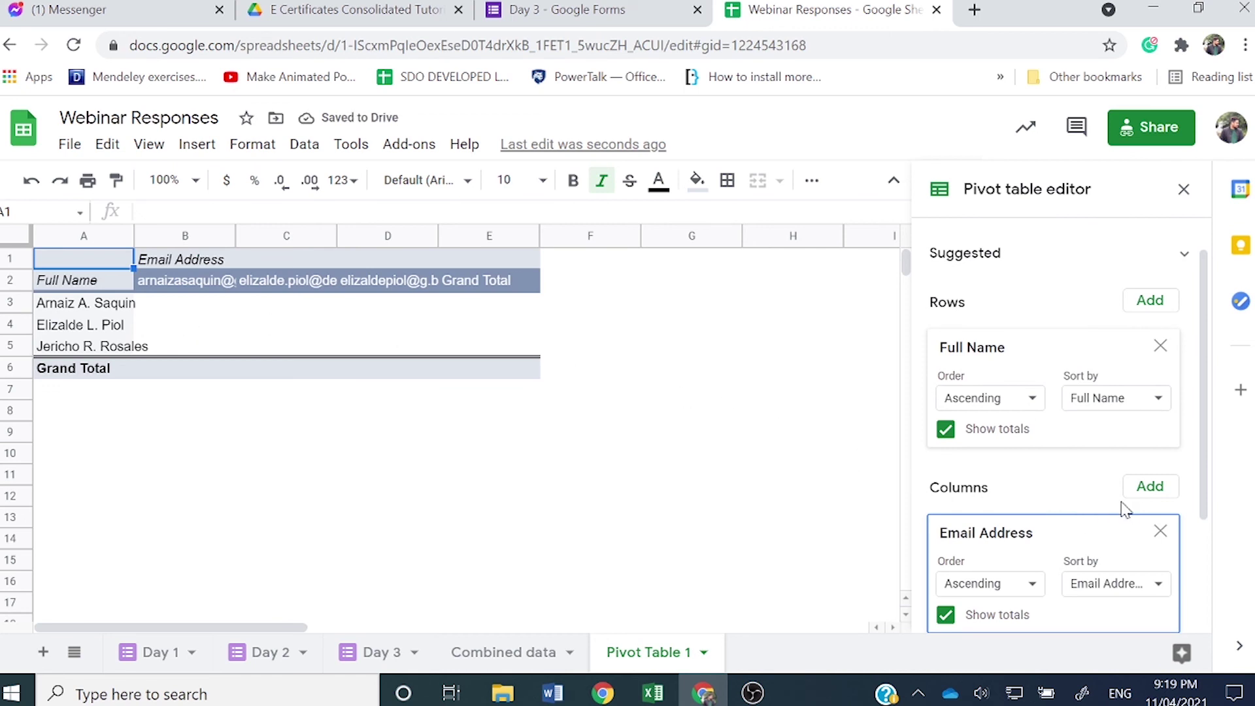
click(1161, 530)
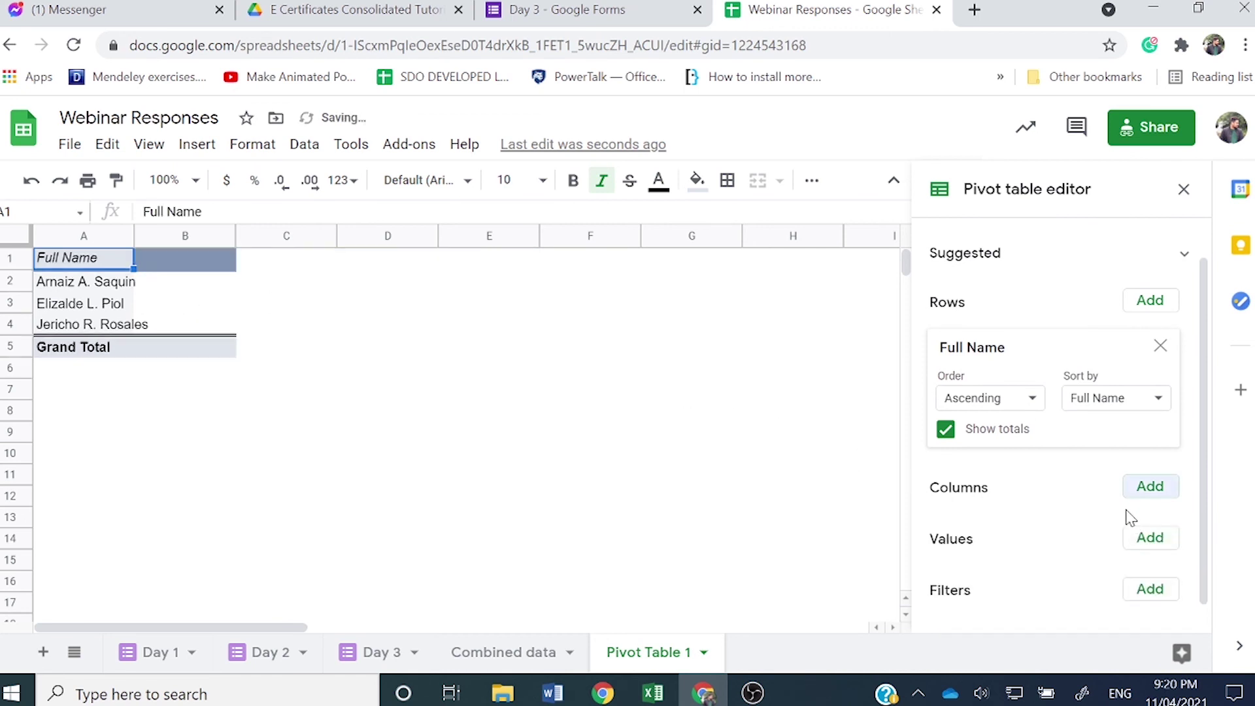
click(1145, 308)
click(1072, 368)
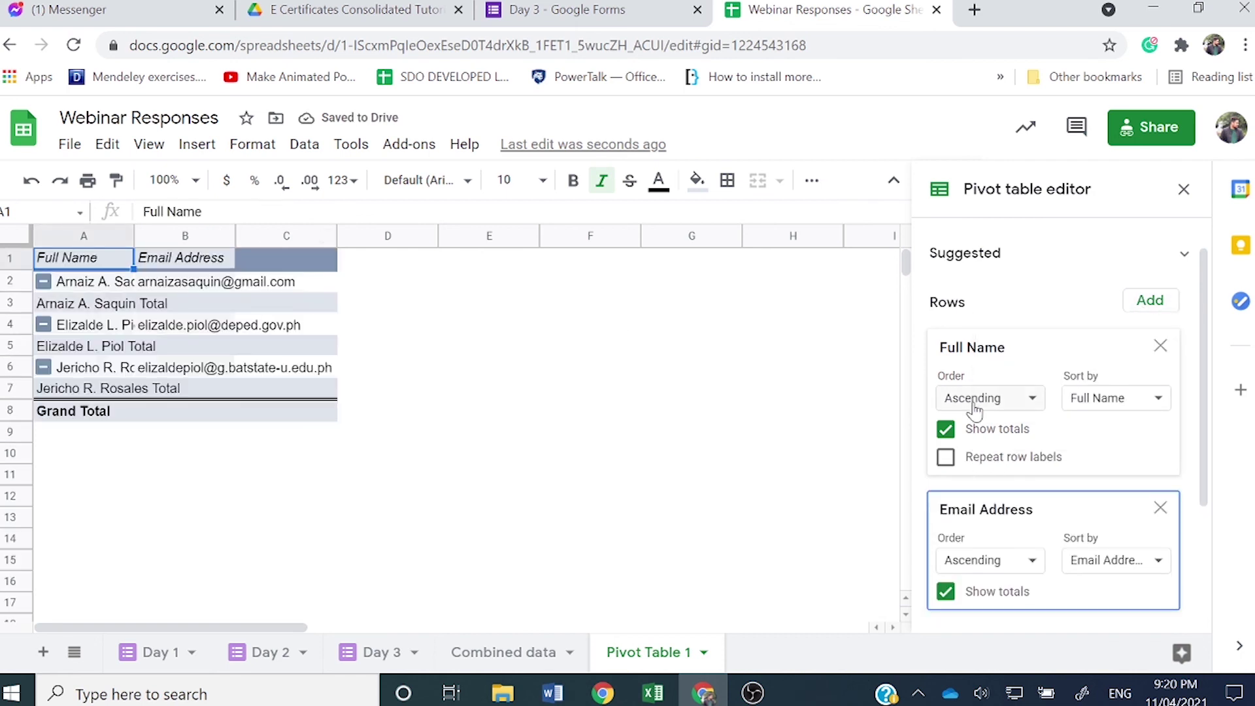
Step: Turn off the per-name subtotals and the Grand Total row
click(948, 597)
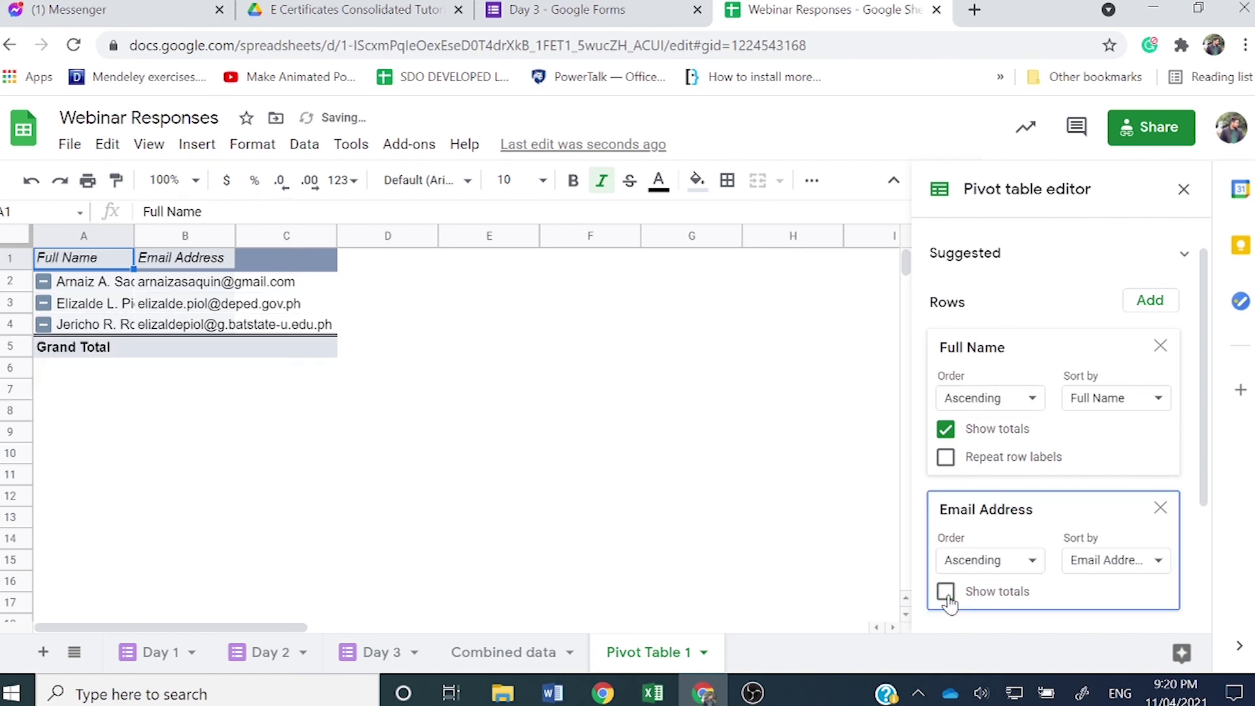
click(947, 430)
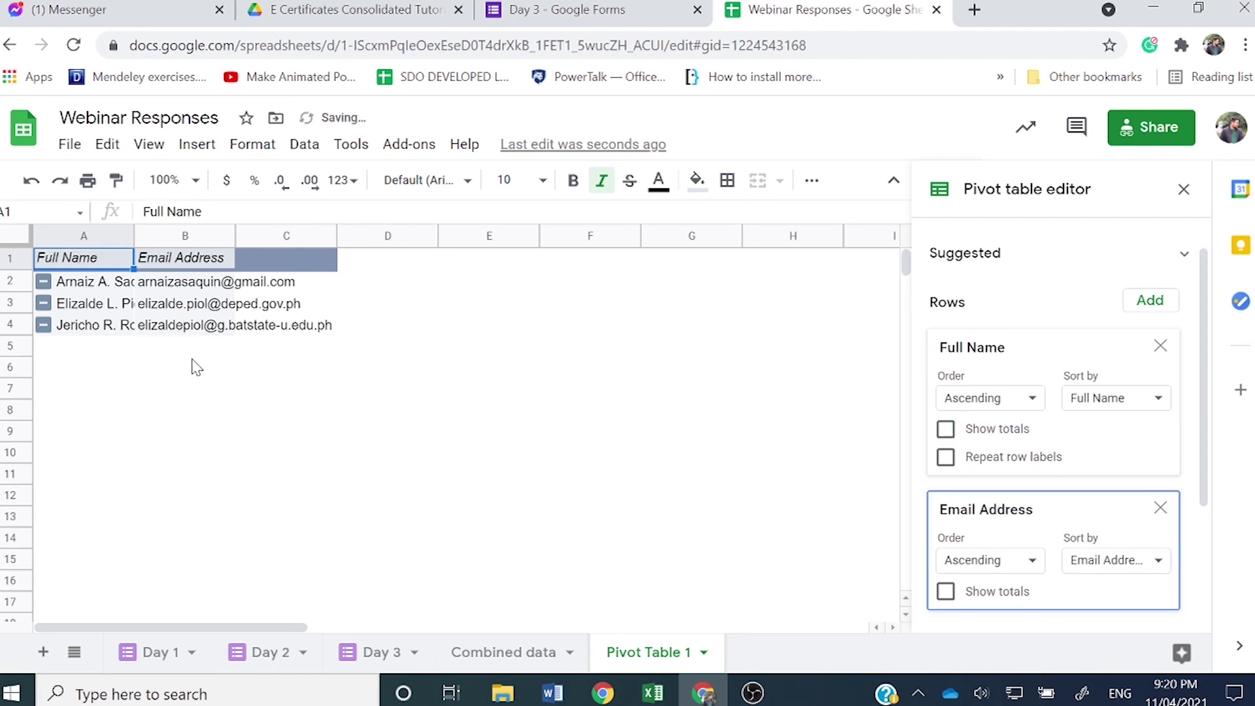
scroll(1036, 489, down, 3)
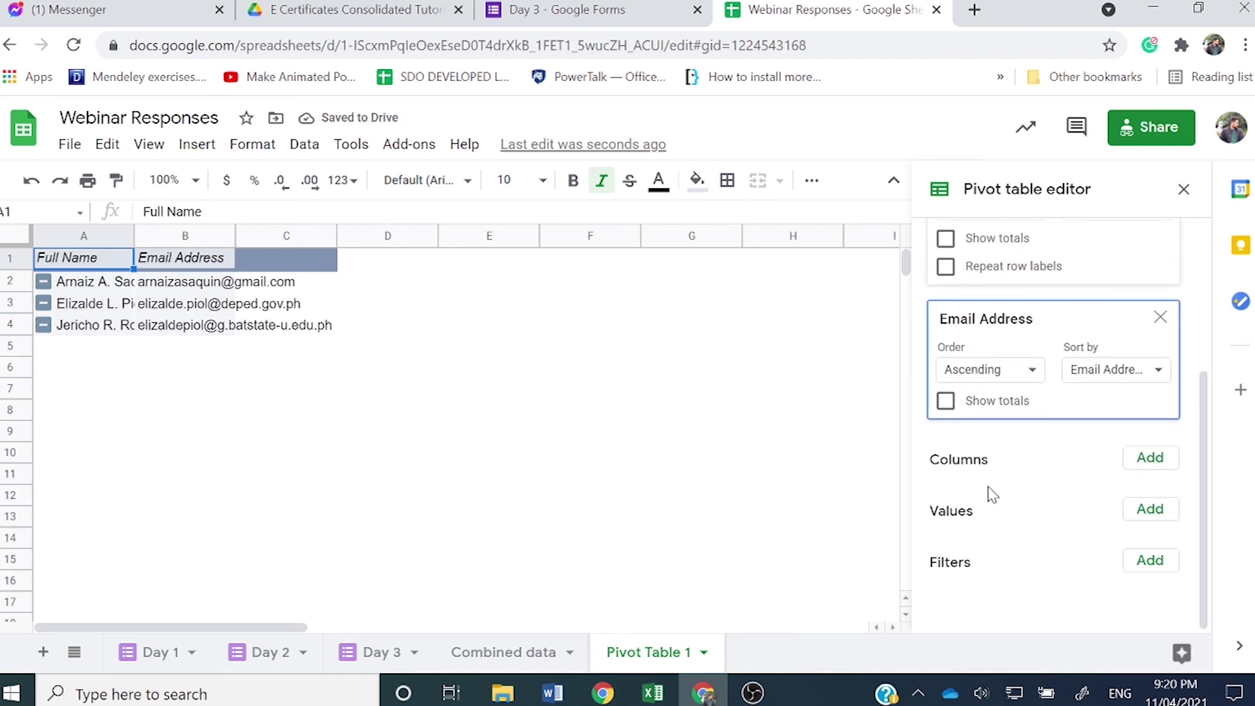
Step: Add Number of Hours Attended to the pivot table's values, summarized as SUM
click(1144, 513)
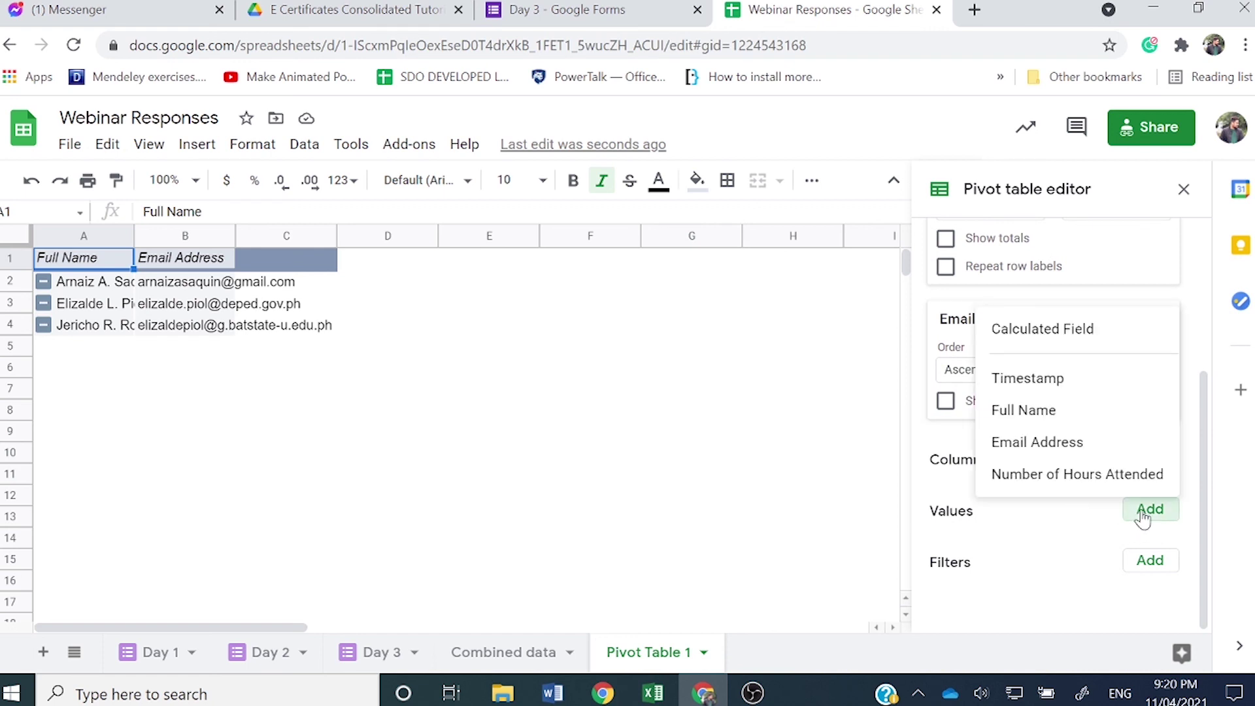
click(1067, 477)
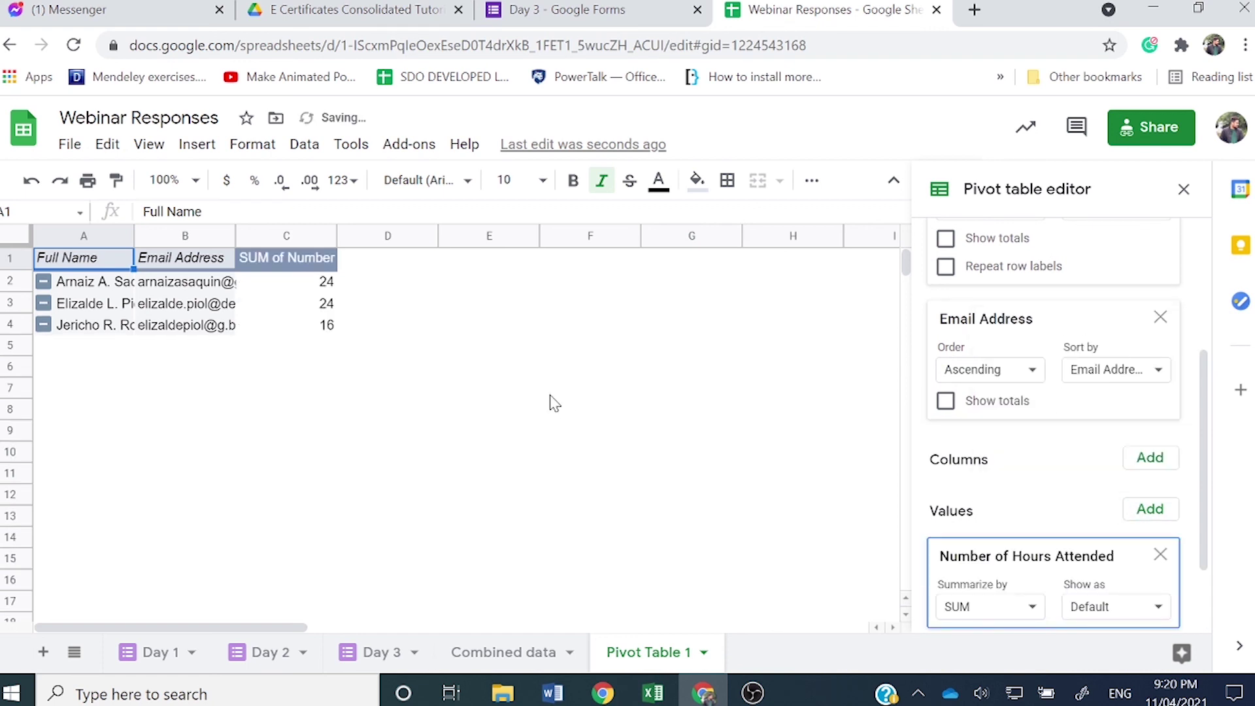
click(462, 413)
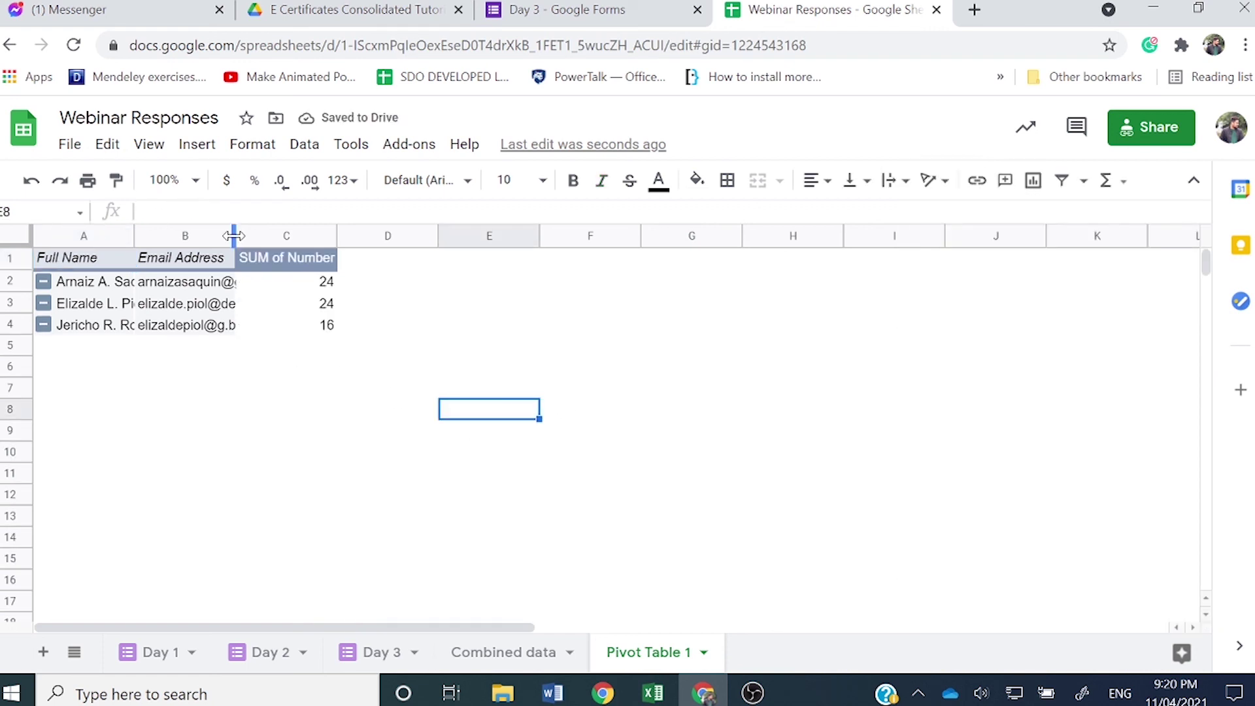
Step: Widen the Email Address and Full Name columns of the pivot table
drag(235, 237, 263, 236)
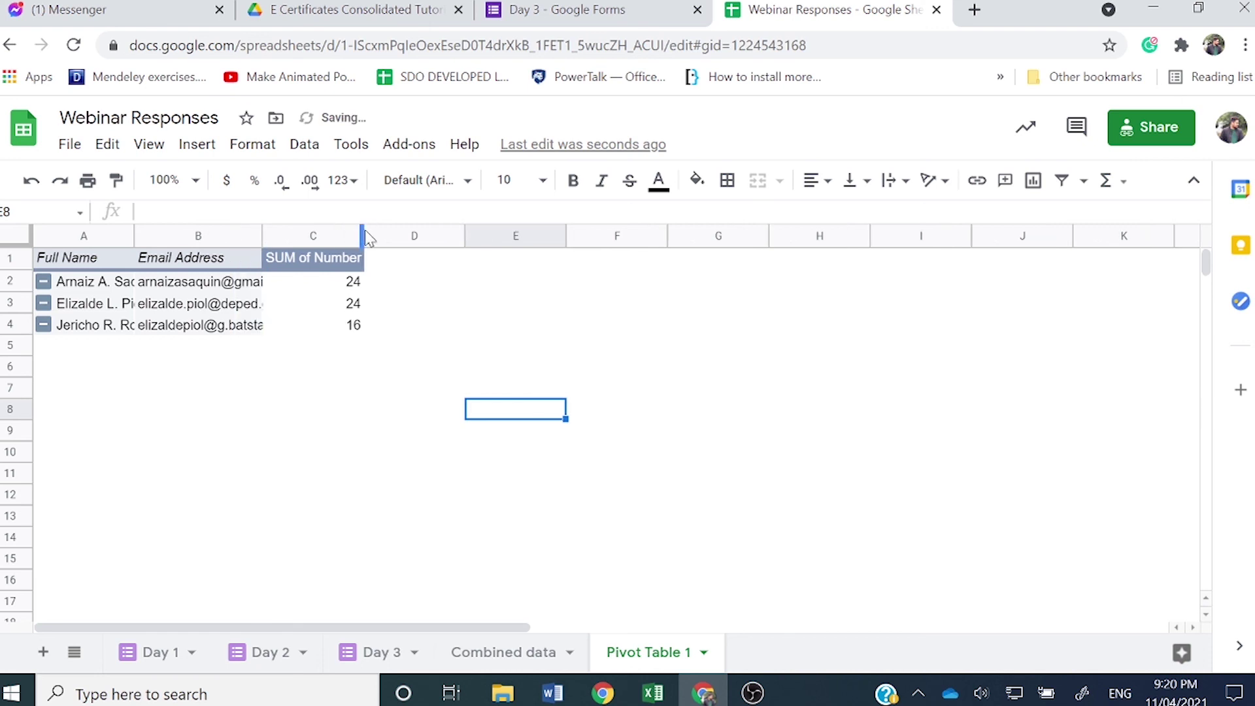
drag(363, 237, 457, 238)
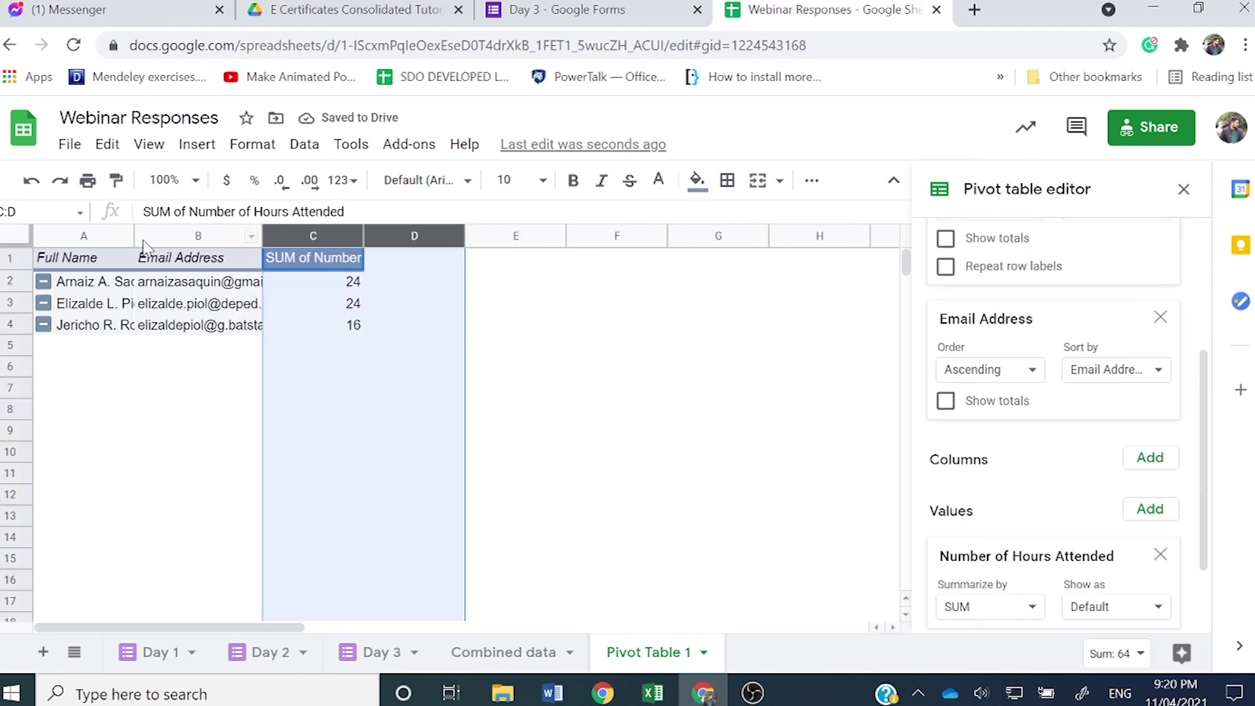
drag(133, 238, 177, 236)
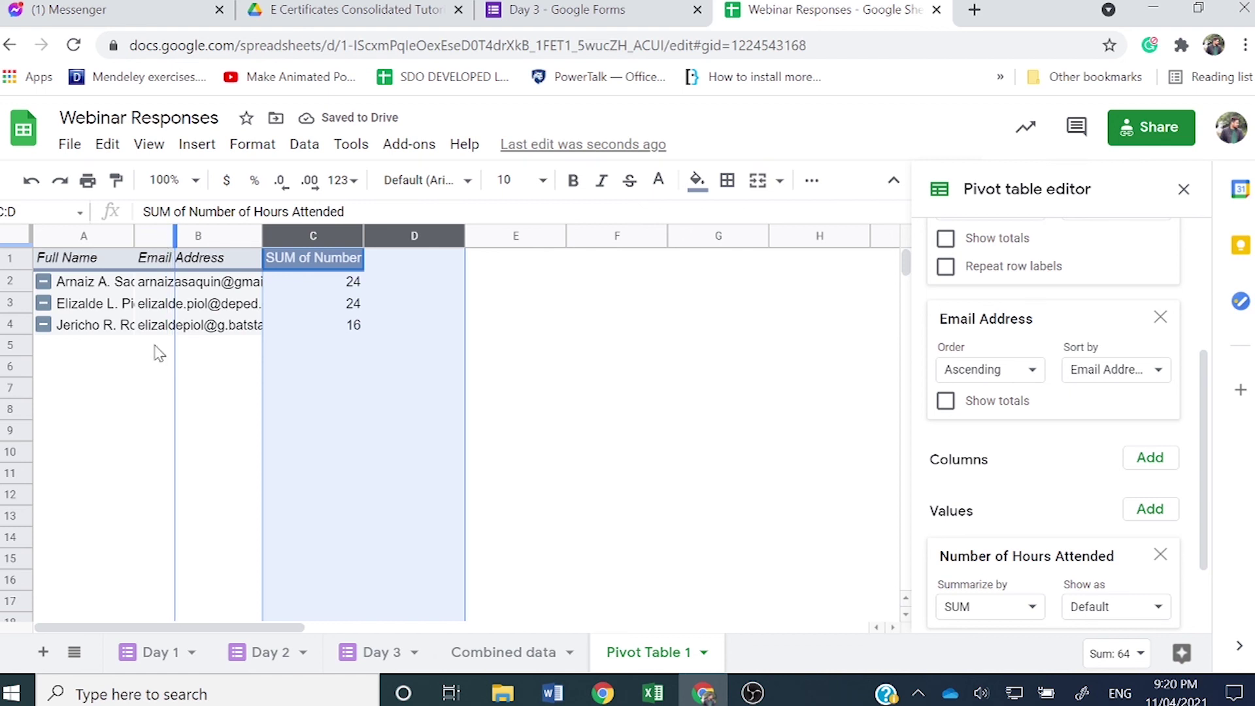
click(152, 410)
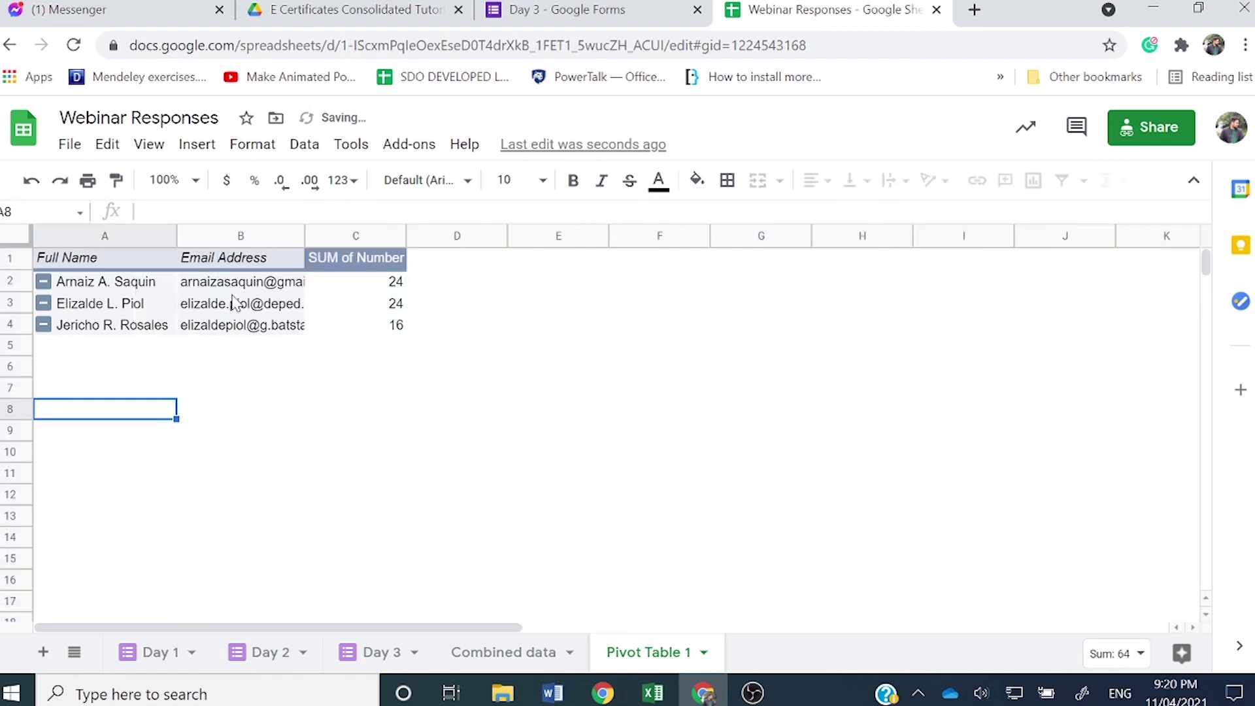
Step: Check each participant's total hours: 24, 24 and 16
click(88, 285)
click(374, 285)
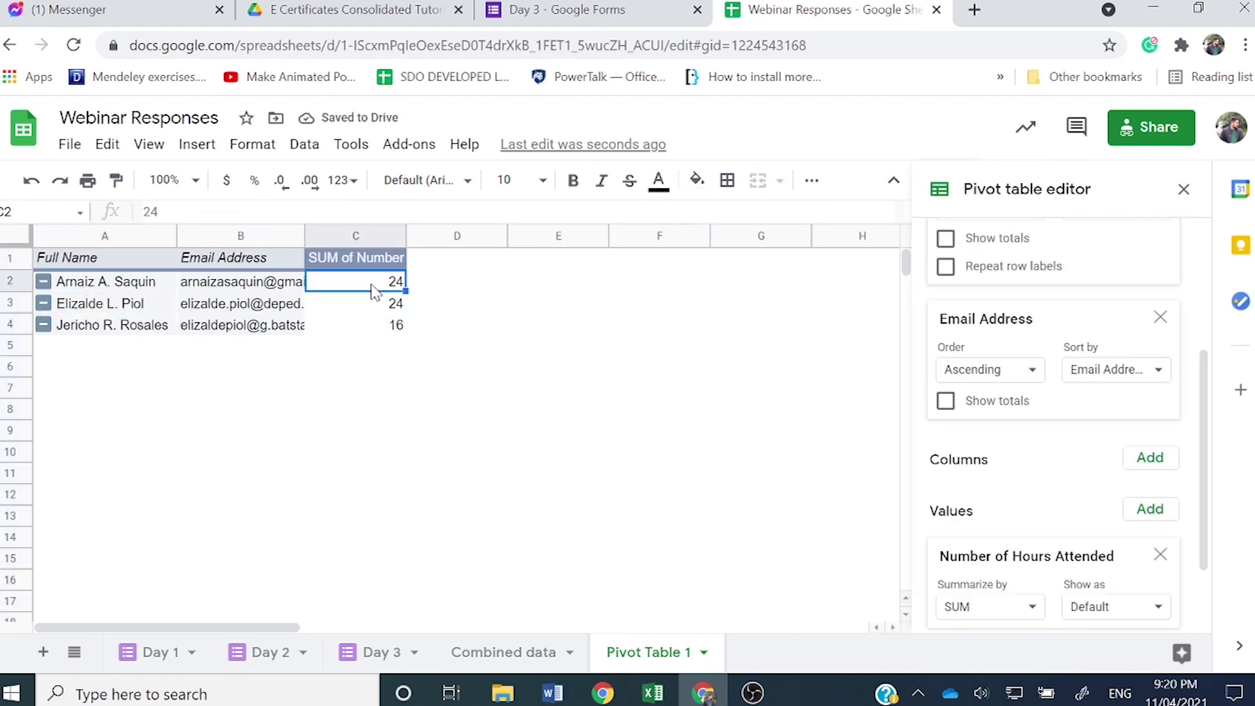
click(378, 312)
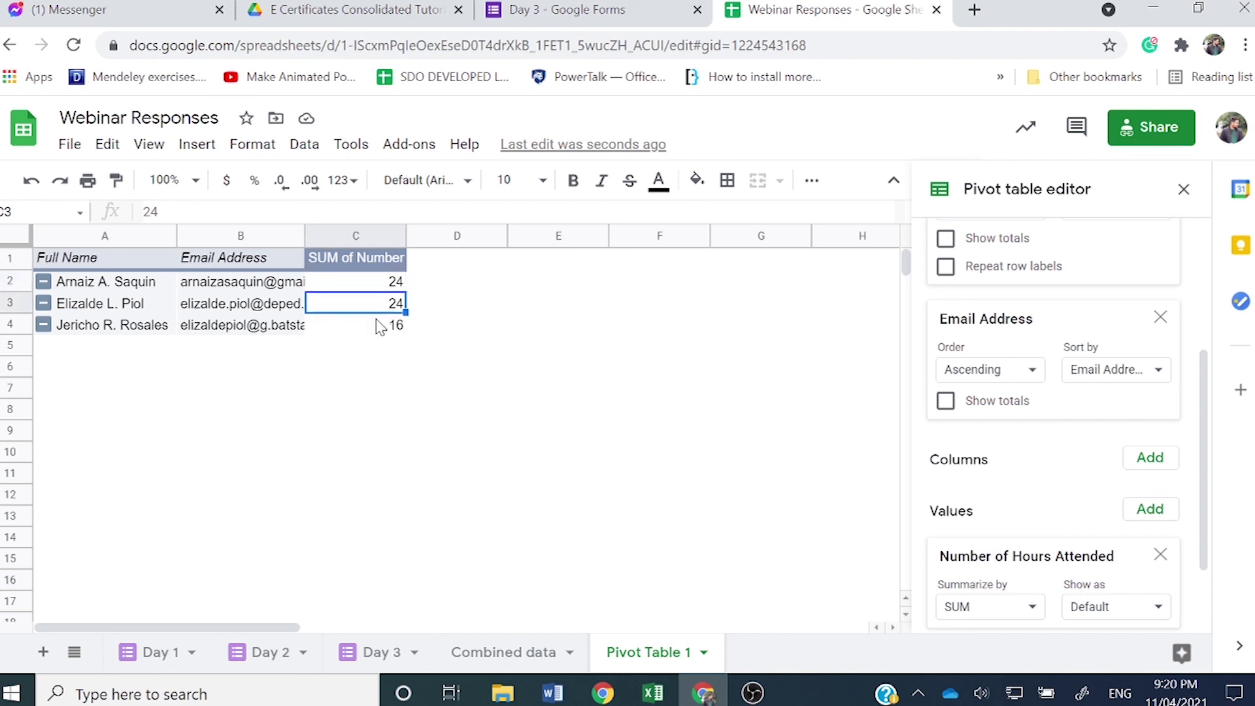
click(379, 325)
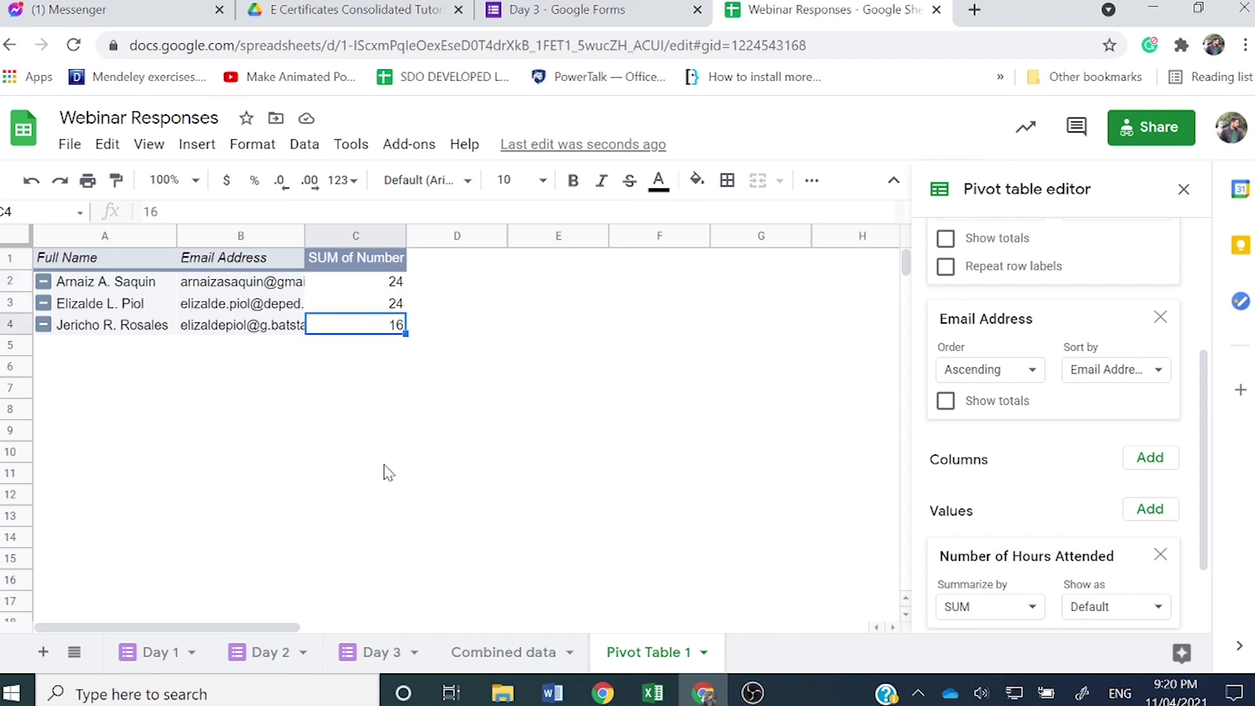
Step: Close the pivot table editor, widen Email Address so addresses show fully, and stop recording
click(1185, 191)
click(196, 458)
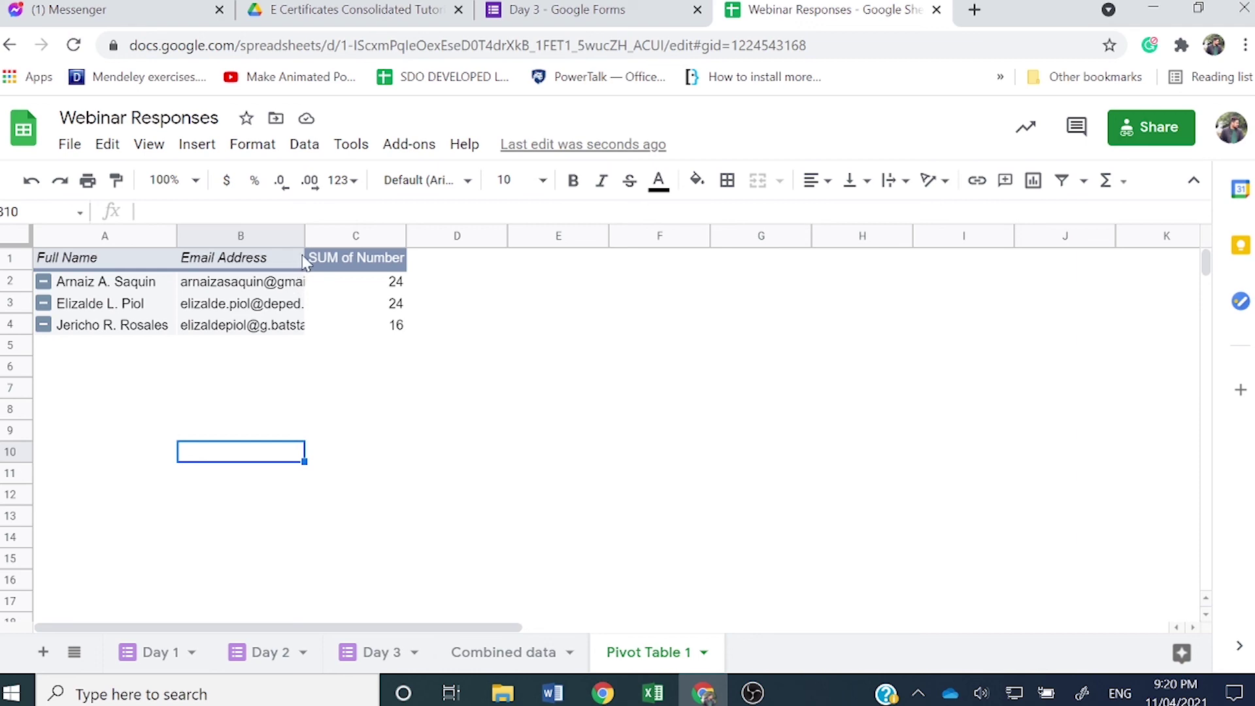
drag(302, 232, 331, 233)
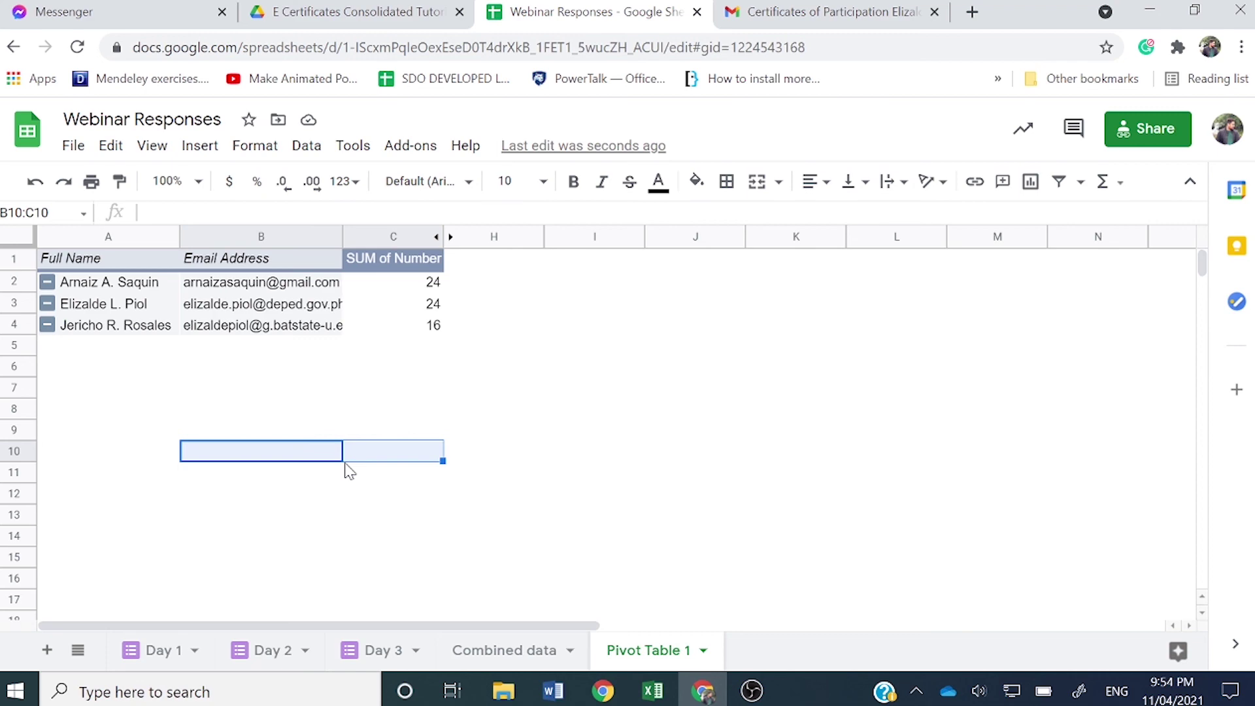
click(752, 691)
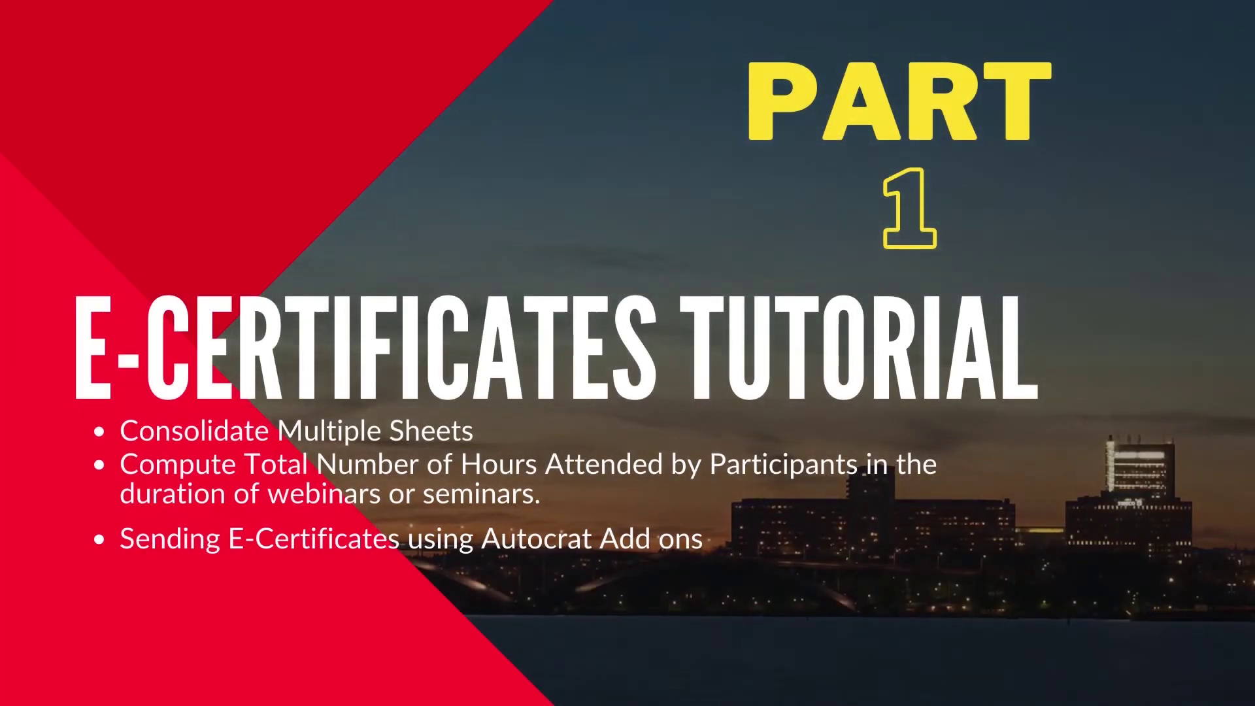